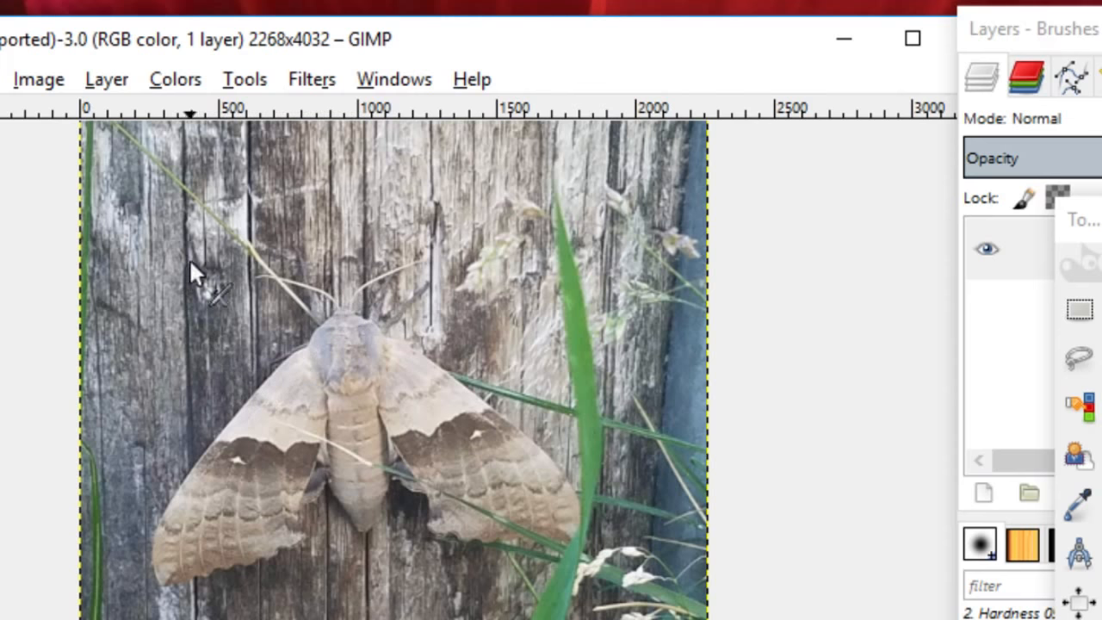
- Add an alpha channel to the 20180620_203740.jpg photo layer
{"action": "scroll", "coordinate": [551, 522], "scroll_direction": "up", "scroll_amount": 1}
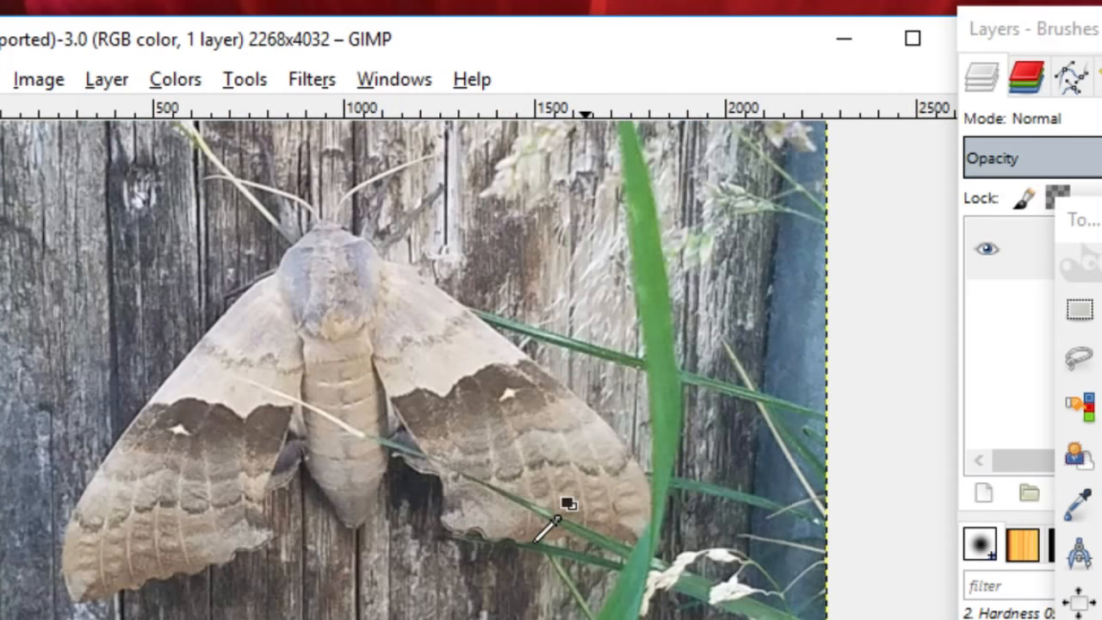
{"action": "scroll", "coordinate": [551, 521], "scroll_direction": "up", "scroll_amount": 1}
{"action": "scroll", "coordinate": [551, 522], "scroll_direction": "down", "scroll_amount": 1}
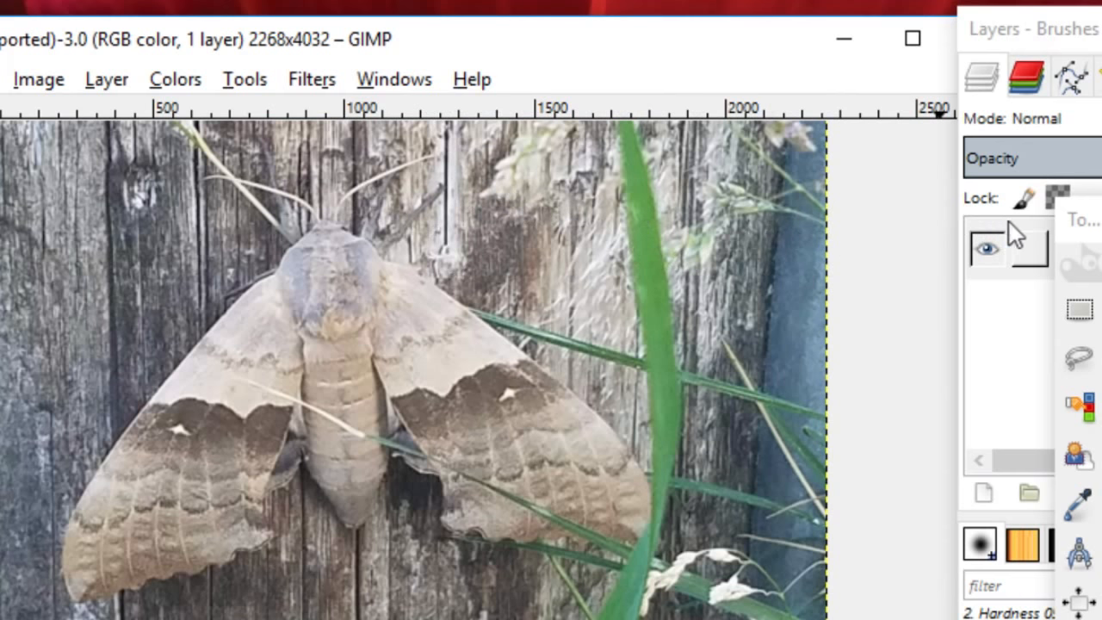
{"action": "mouse_move", "coordinate": [1101, 39]}
{"action": "left_mouse_down"}
{"action": "mouse_move", "coordinate": [958, 73]}
{"action": "mouse_move", "coordinate": [931, 114]}
{"action": "left_mouse_up"}
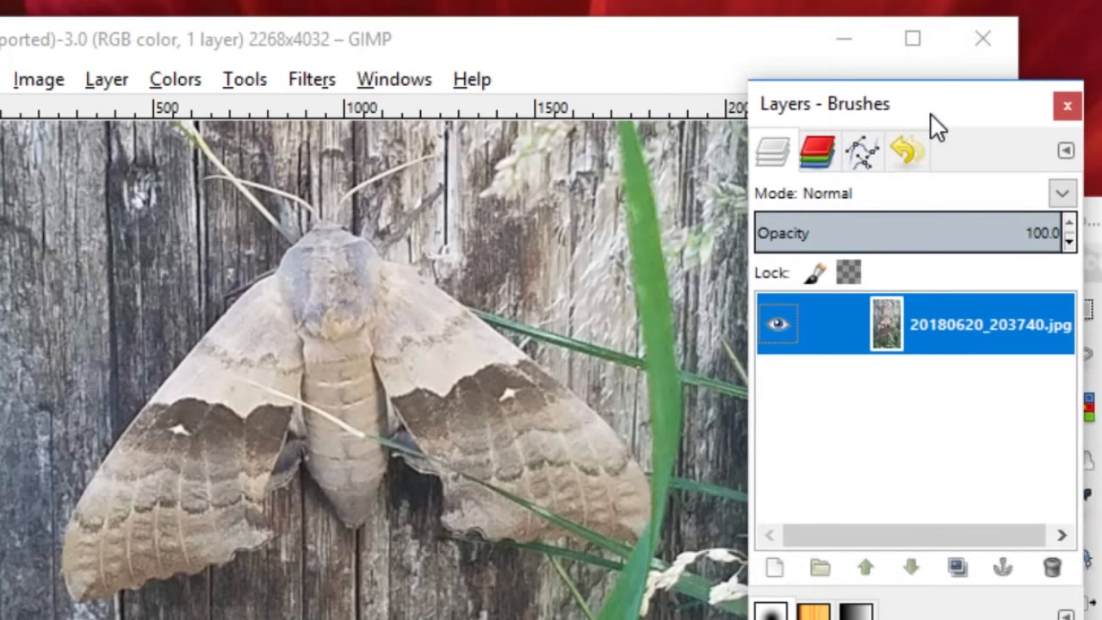
{"action": "right_click", "coordinate": [920, 327]}
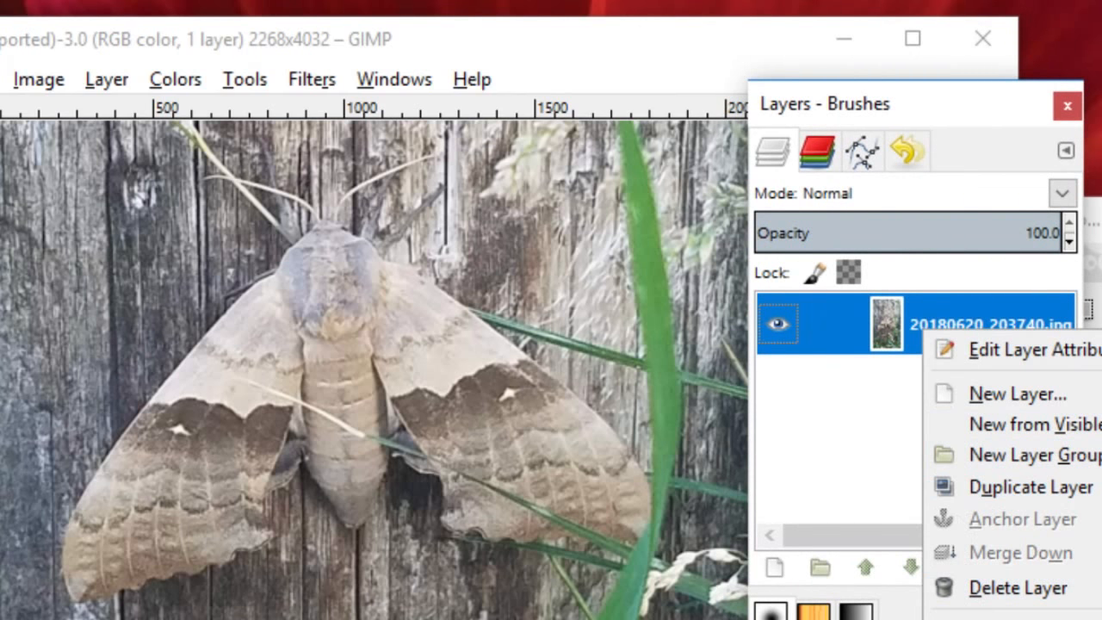
{"action": "left_click", "coordinate": [1024, 619]}
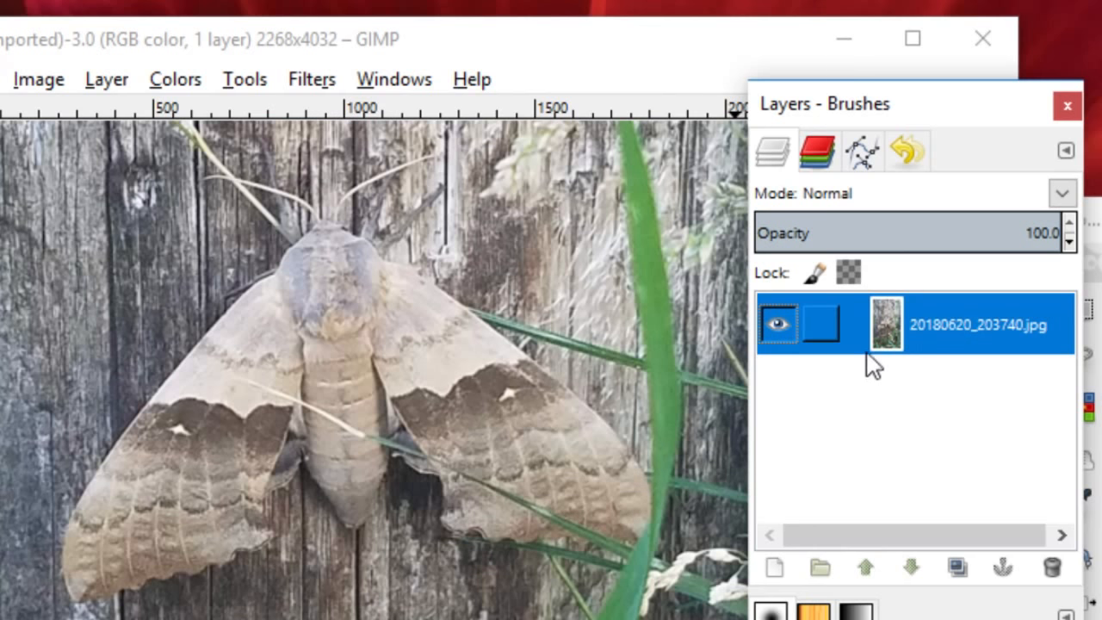
- Add a layer mask initialized to White (full opacity) to the moth photo layer
{"action": "right_click", "coordinate": [910, 318]}
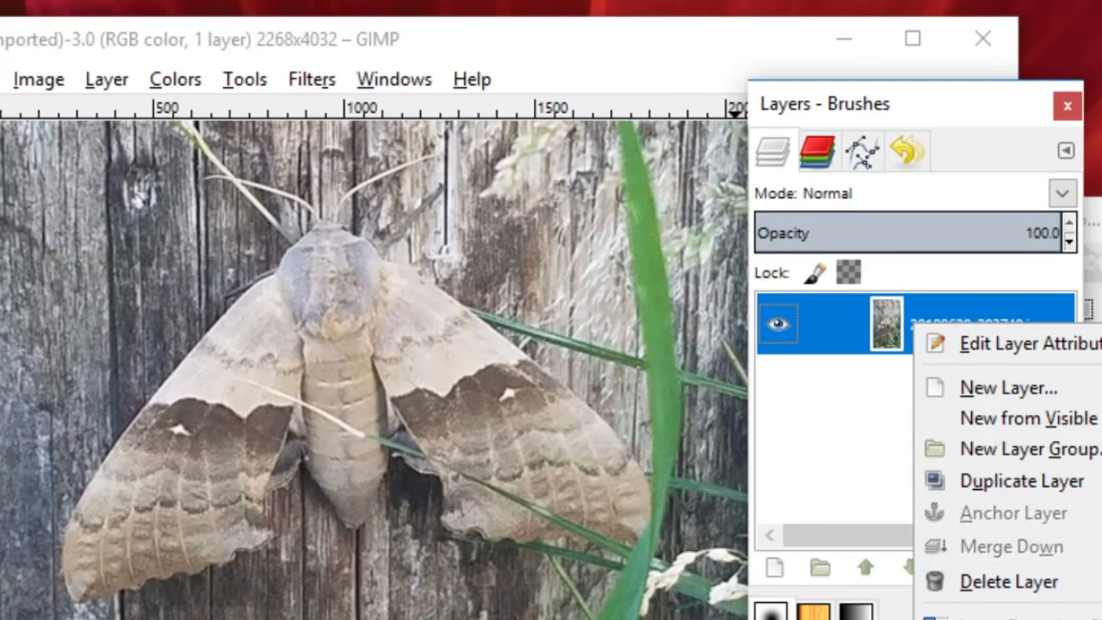
{"action": "left_click", "coordinate": [955, 619]}
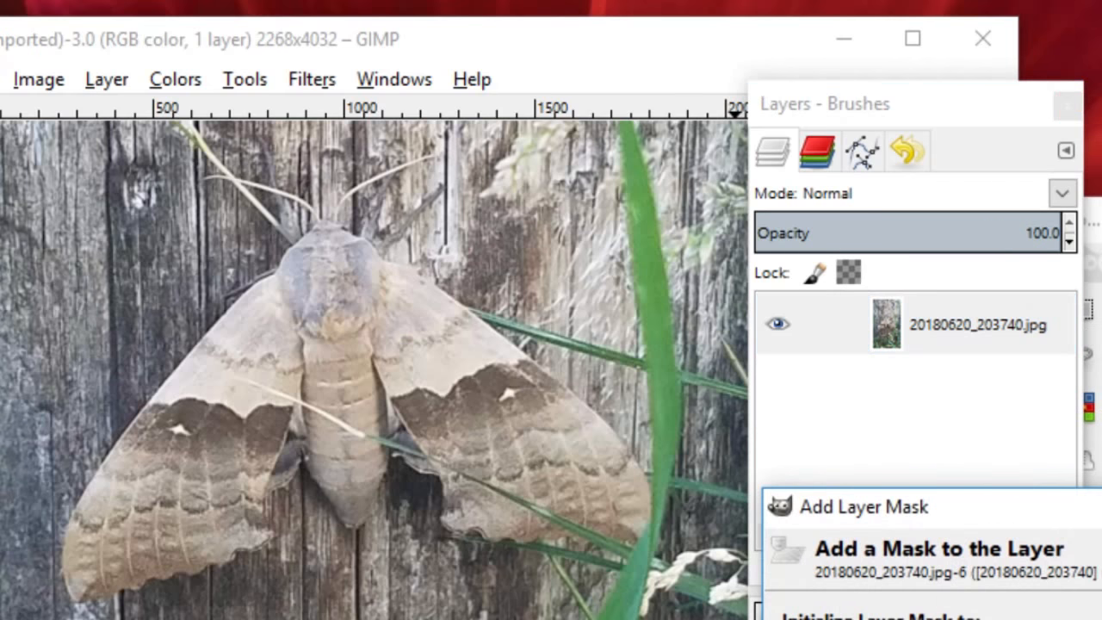
{"action": "left_click_drag", "start_coordinate": [999, 494], "coordinate": [382, 83]}
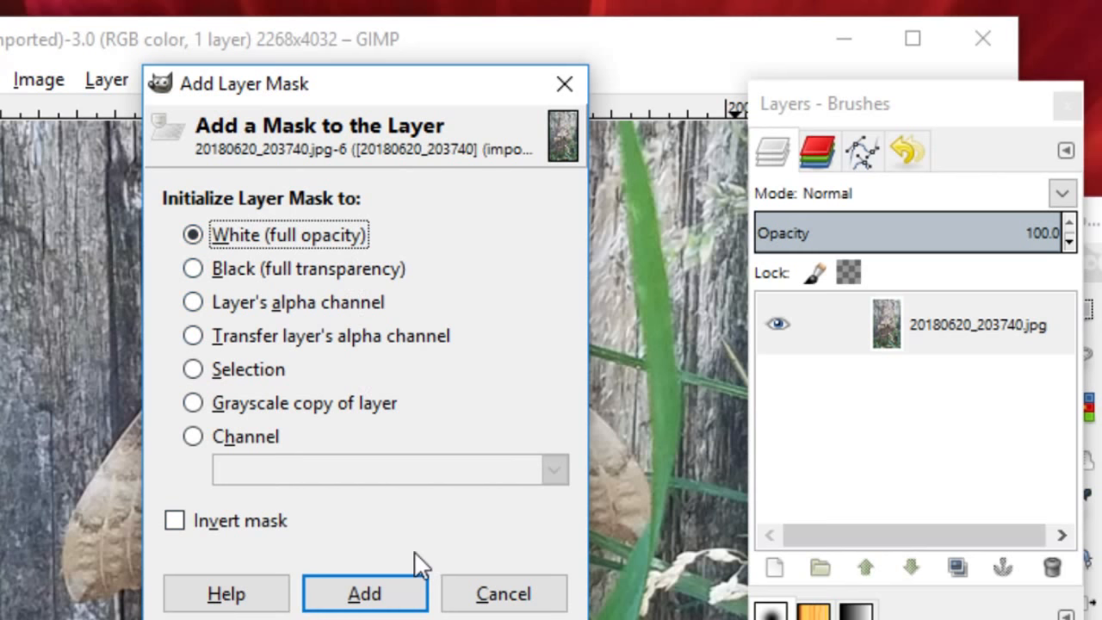
{"action": "left_click", "coordinate": [364, 594]}
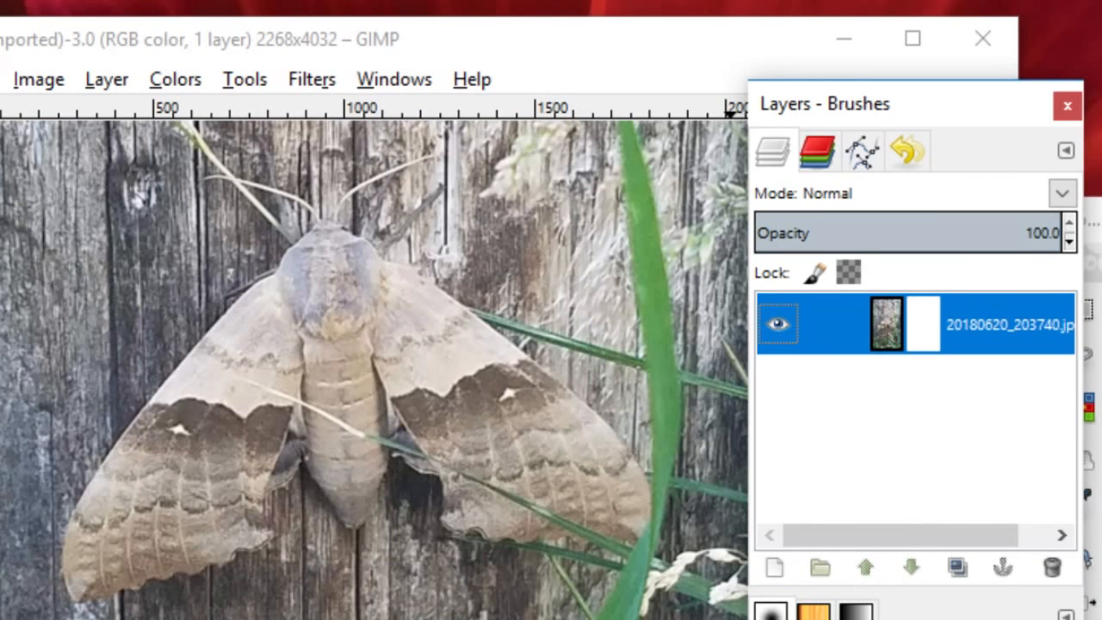
- Choose the Pencil tool and paint a small black test mark on the mask below the moth's body
{"action": "left_click", "coordinate": [1097, 430]}
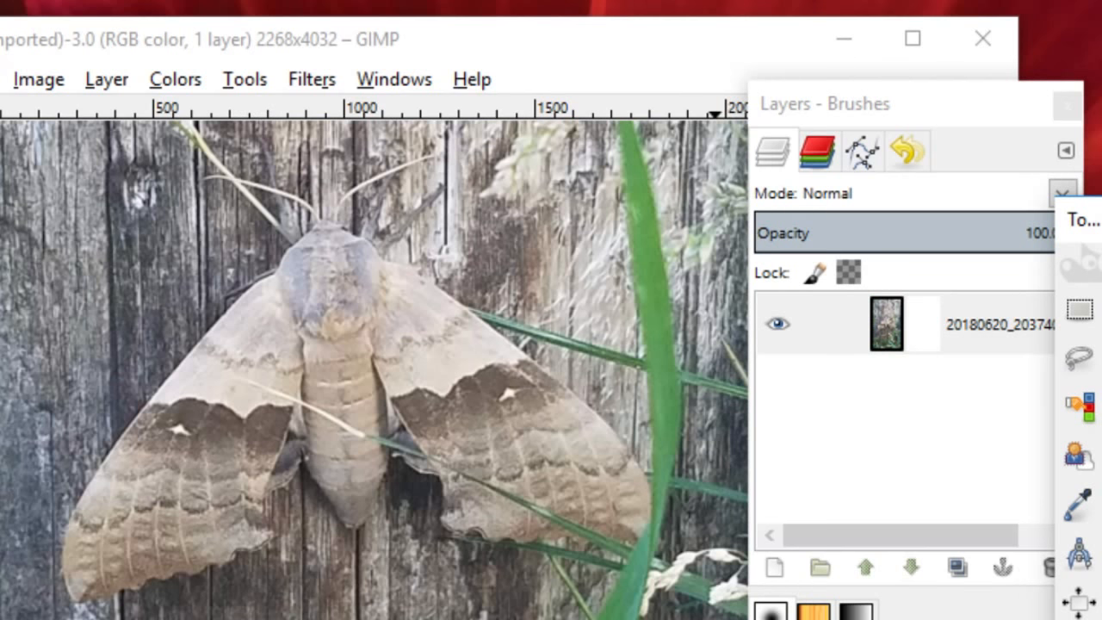
{"action": "left_click", "coordinate": [508, 603]}
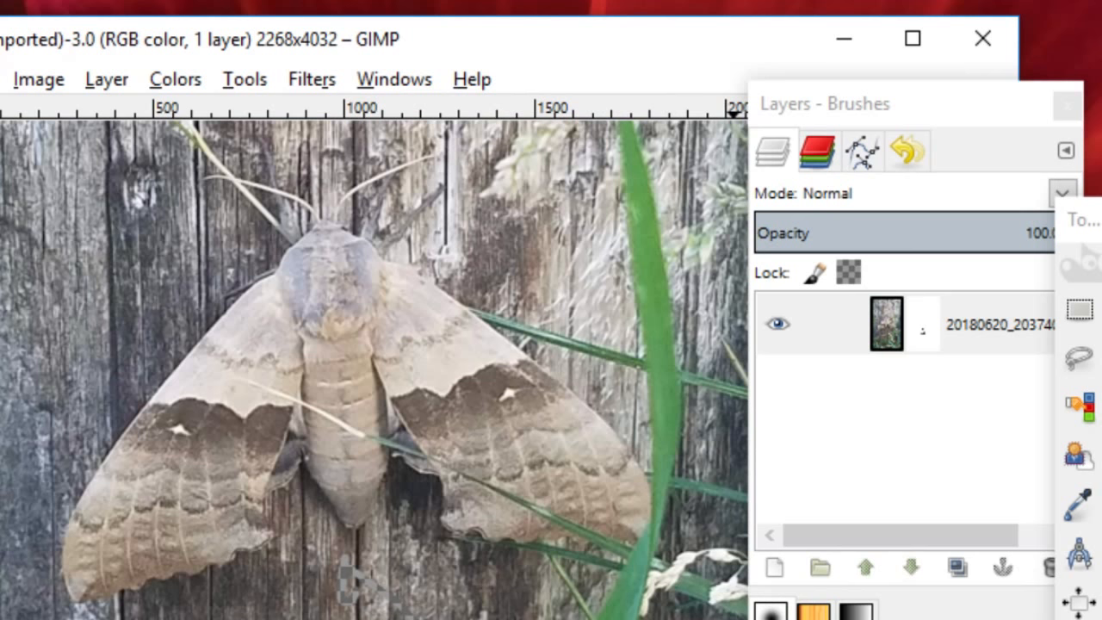
{"action": "left_click", "coordinate": [861, 615]}
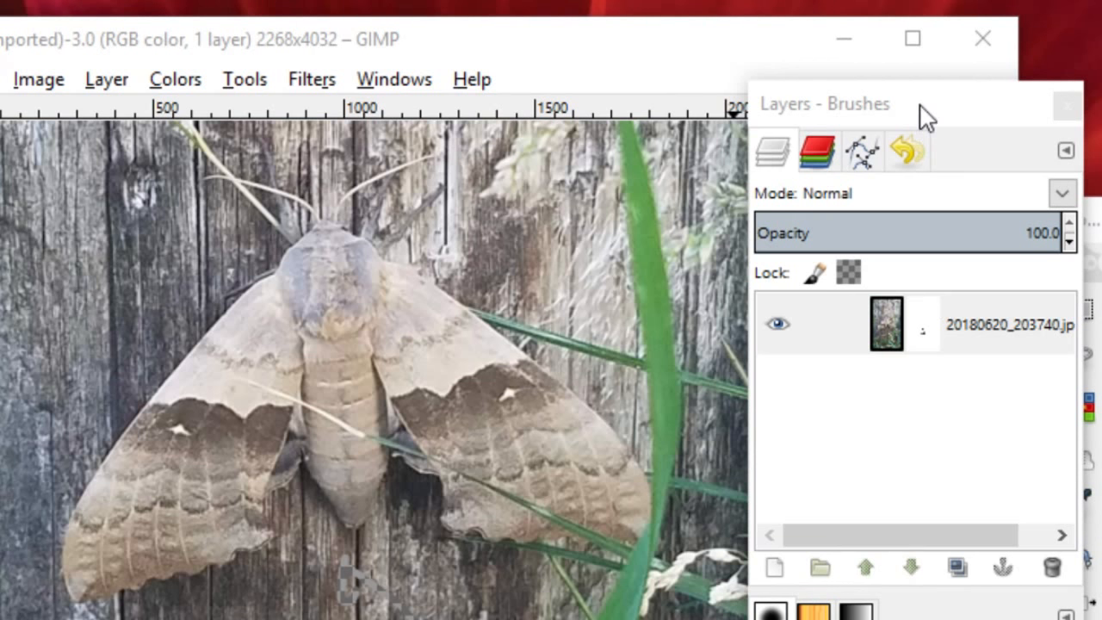
{"action": "left_click_drag", "start_coordinate": [921, 104], "coordinate": [1101, 125]}
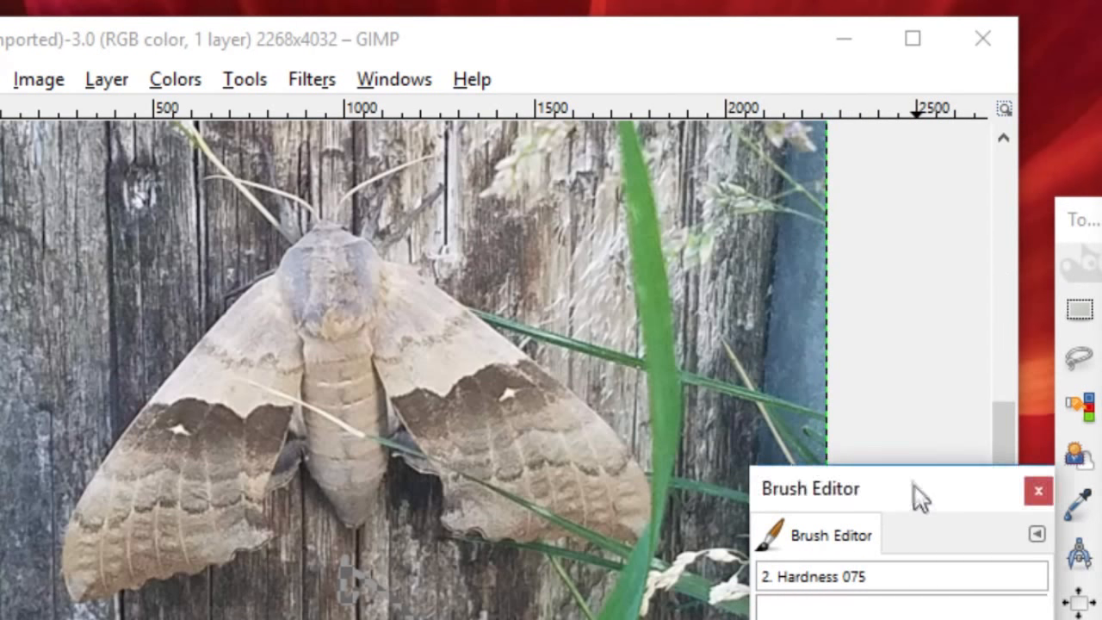
{"action": "left_click_drag", "start_coordinate": [915, 497], "coordinate": [737, 147]}
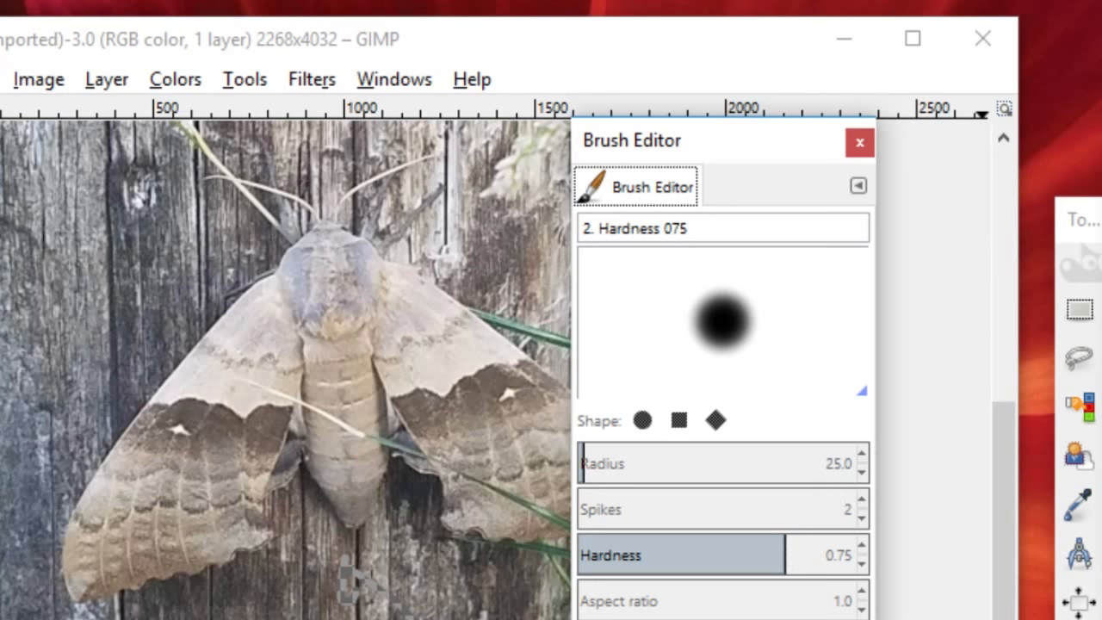
{"action": "left_click", "coordinate": [859, 143]}
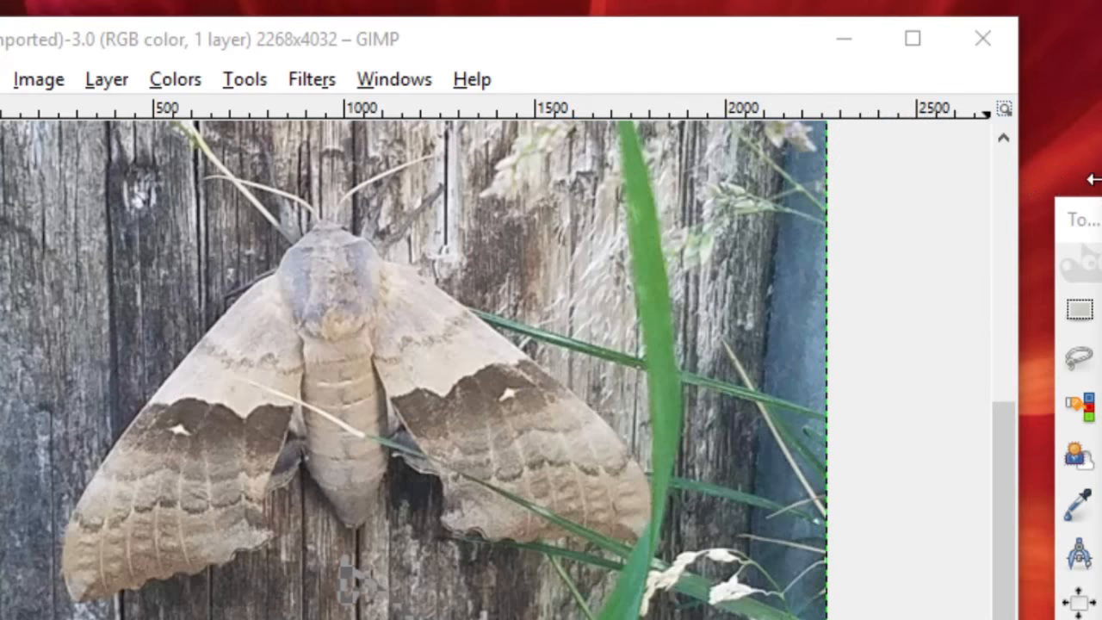
- Bring up the Pencil's tool options and set the brush size to 723.68
{"action": "left_click_drag", "start_coordinate": [1098, 226], "coordinate": [793, 80]}
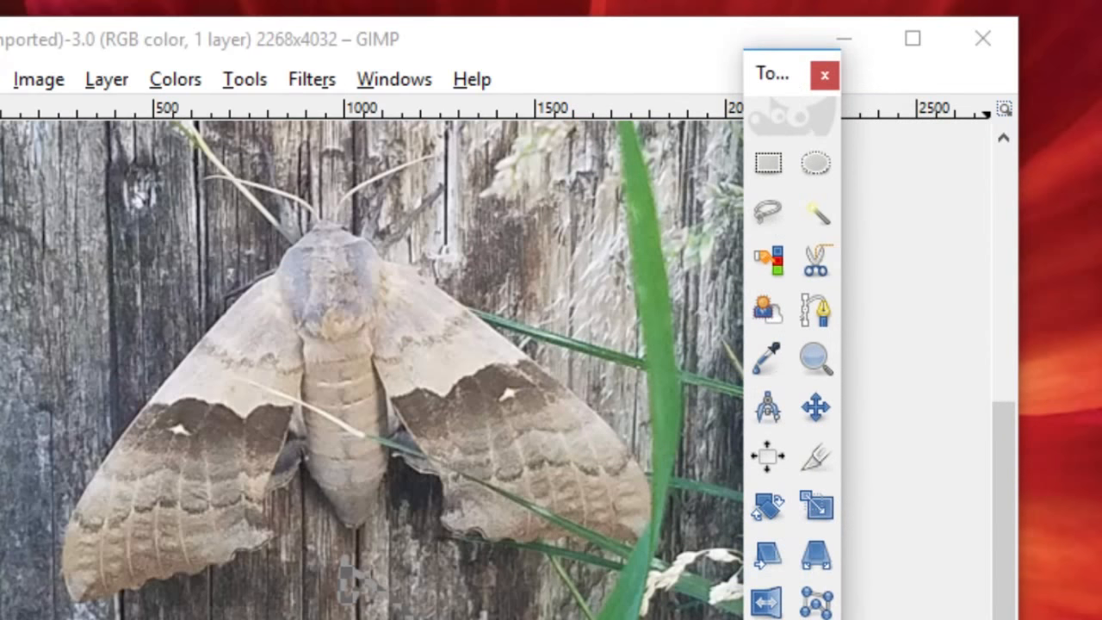
{"action": "left_click_drag", "start_coordinate": [852, 518], "coordinate": [747, 196]}
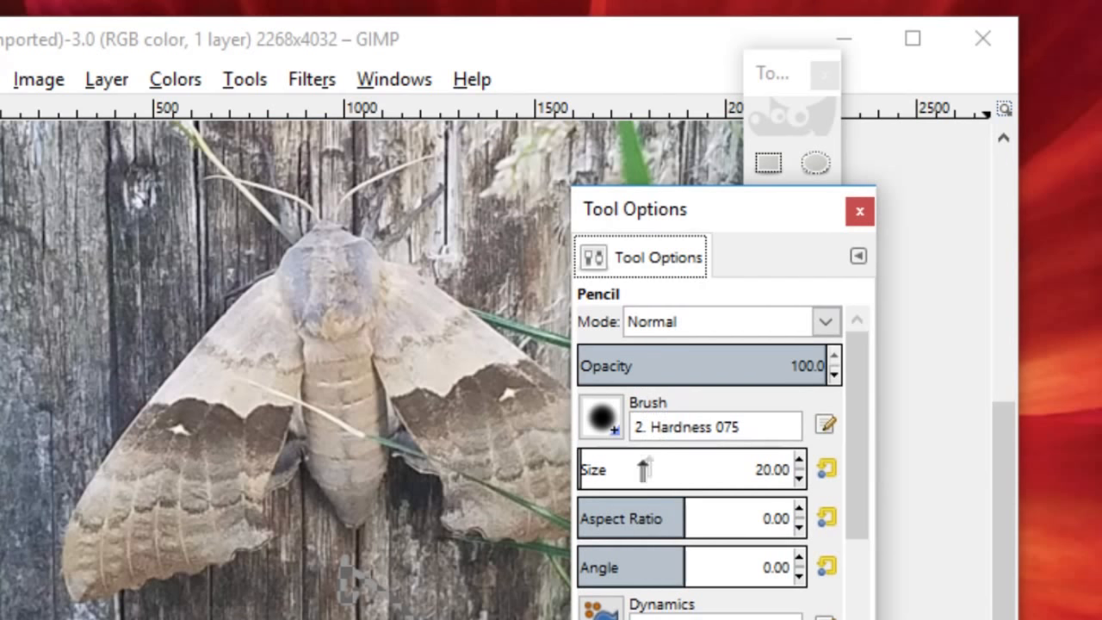
{"action": "left_click", "coordinate": [616, 470]}
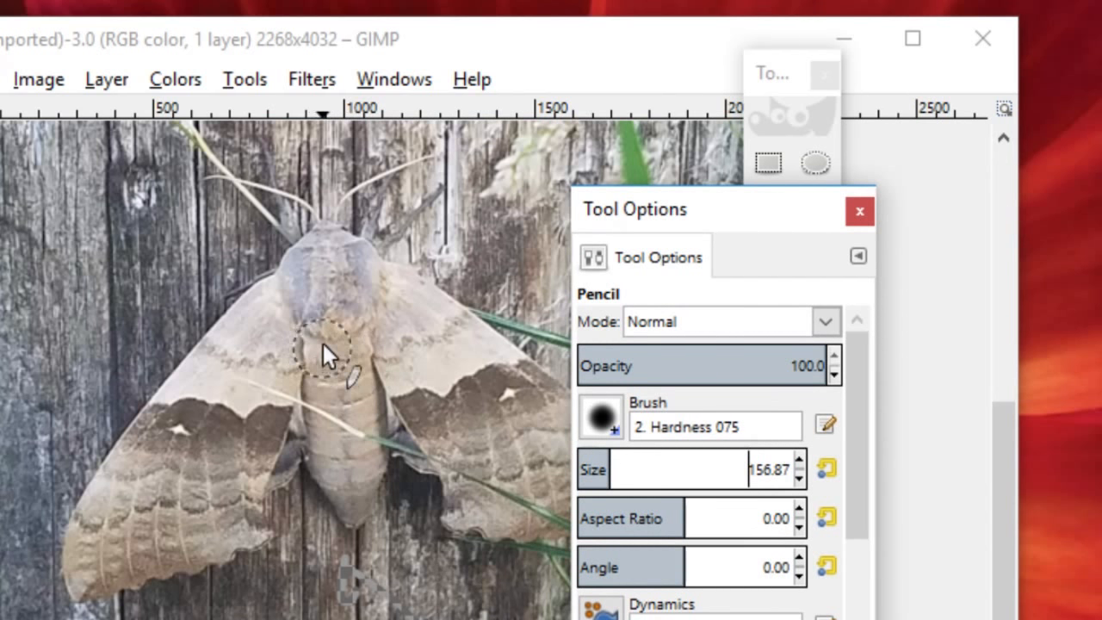
{"action": "left_click", "coordinate": [601, 420]}
{"action": "left_click", "coordinate": [617, 419]}
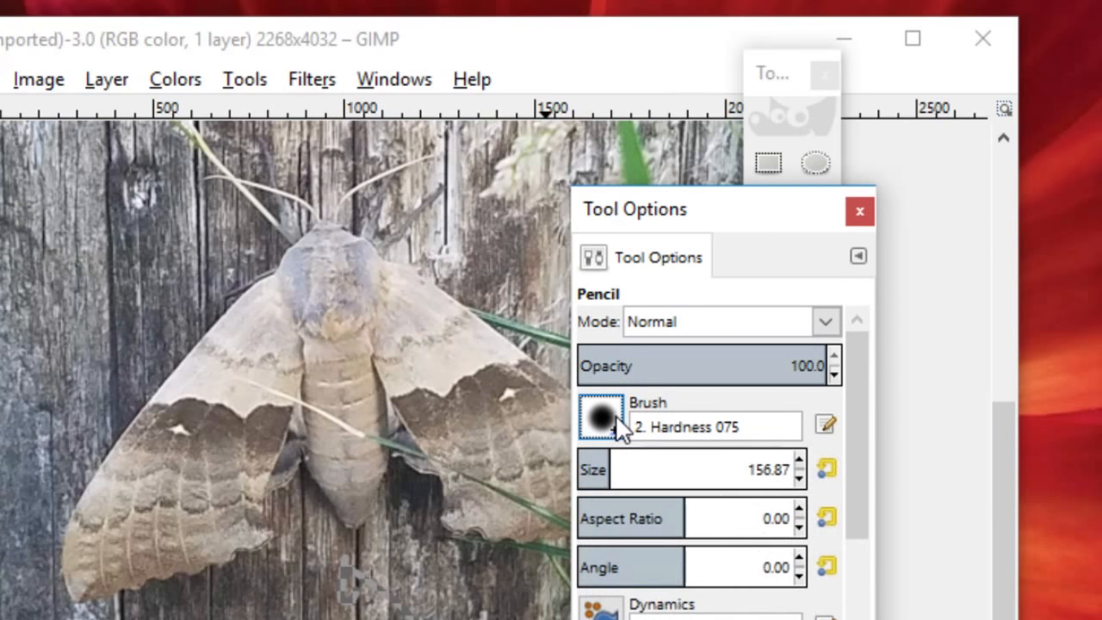
{"action": "left_click", "coordinate": [683, 469]}
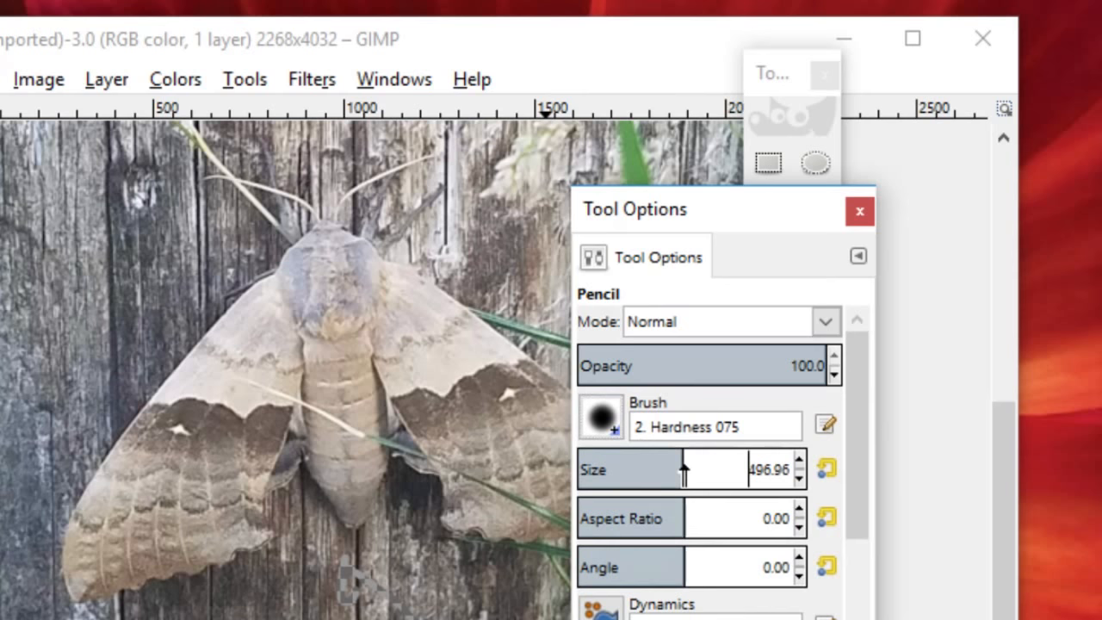
{"action": "left_click", "coordinate": [732, 469]}
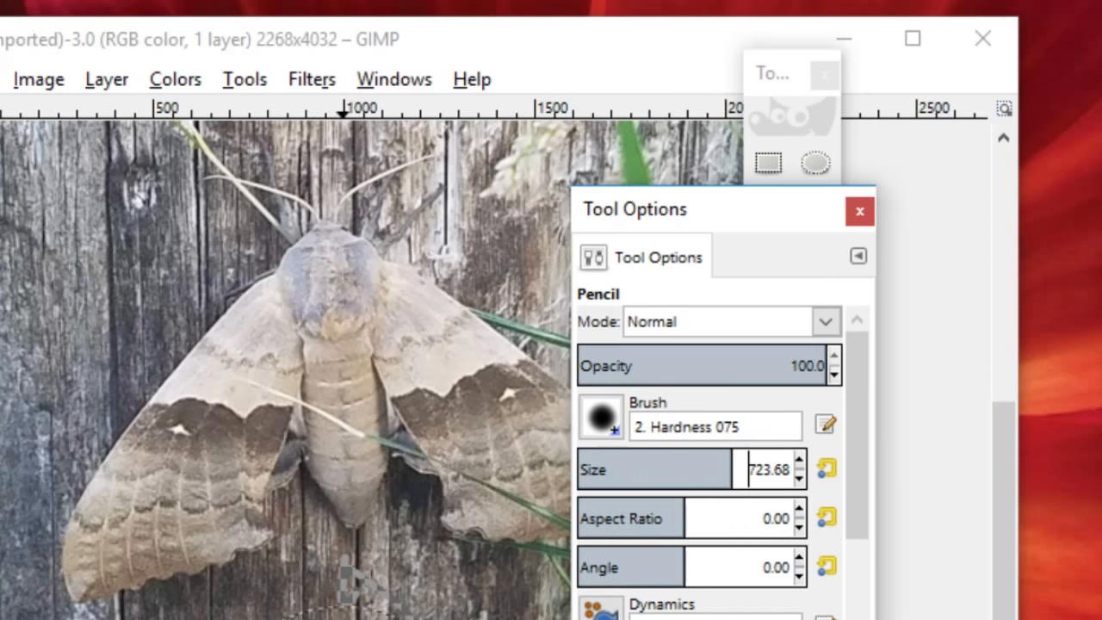
- Mask out a large round spot beneath the moth's left wing, switch the foreground to white, and restore the spot
{"action": "left_click", "coordinate": [203, 619]}
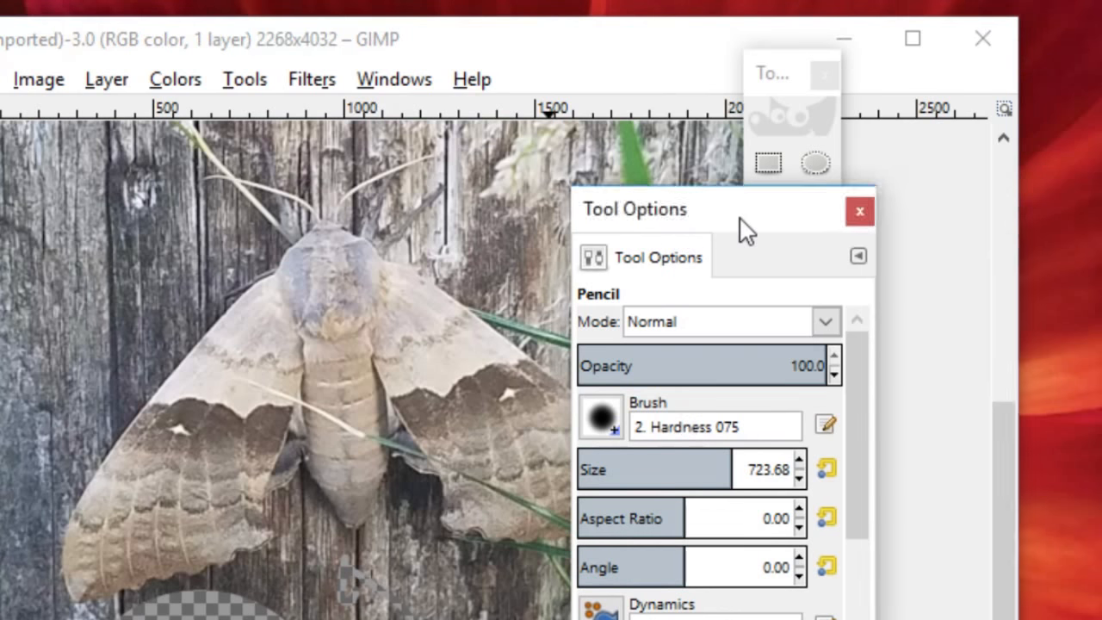
{"action": "left_click_drag", "start_coordinate": [740, 220], "coordinate": [871, 227]}
{"action": "left_click_drag", "start_coordinate": [783, 71], "coordinate": [780, 0]}
{"action": "left_click_drag", "start_coordinate": [841, 397], "coordinate": [930, 398]}
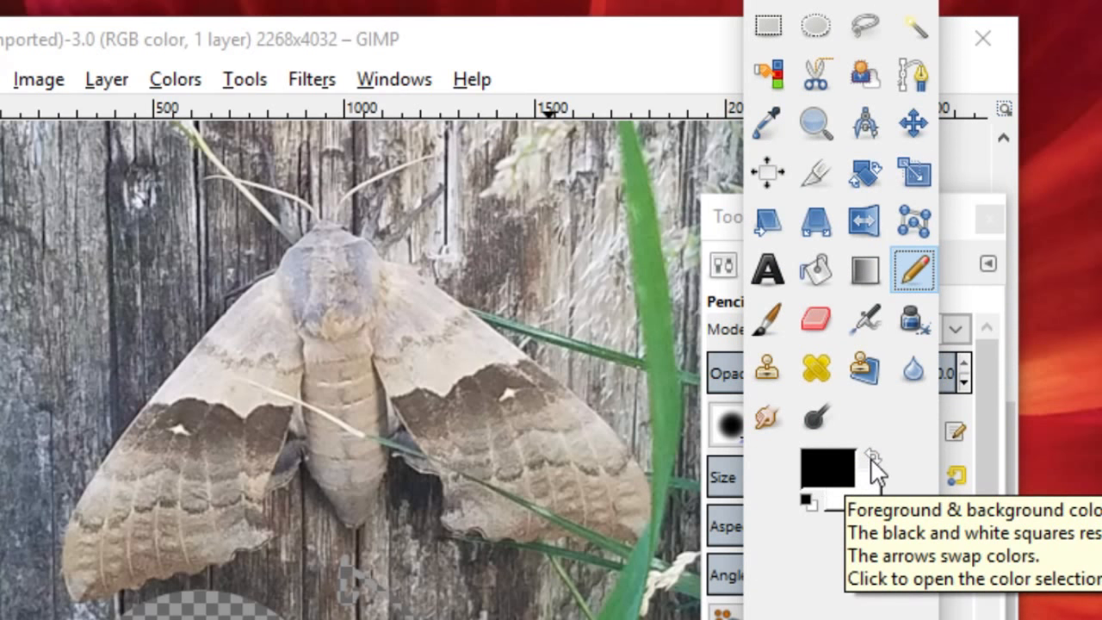
{"action": "left_click", "coordinate": [873, 458]}
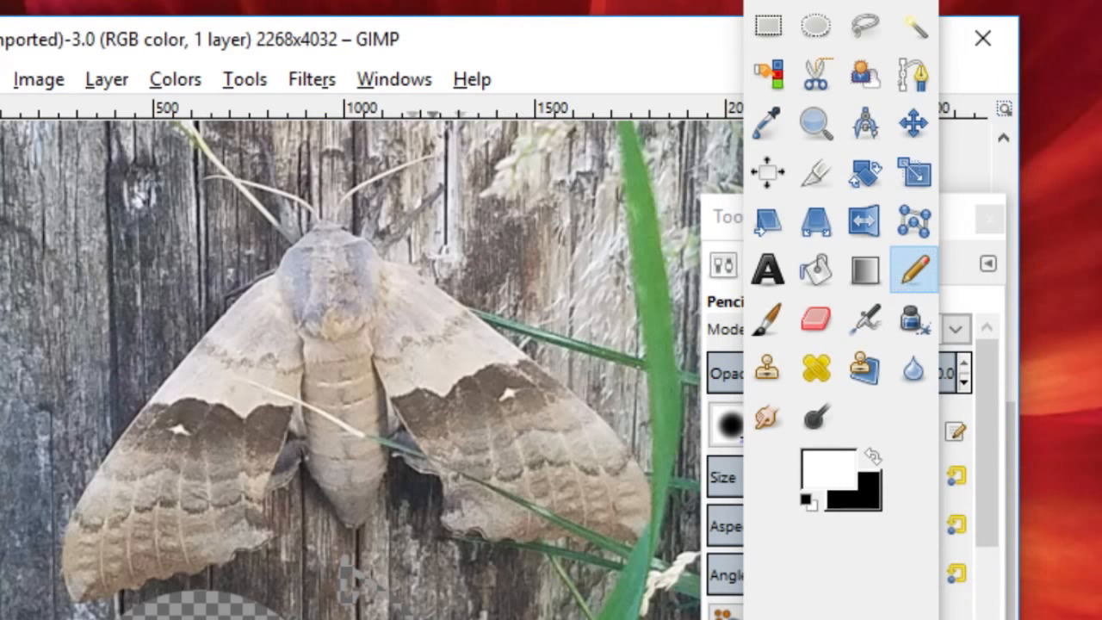
{"action": "key", "text": "ctrl+z"}
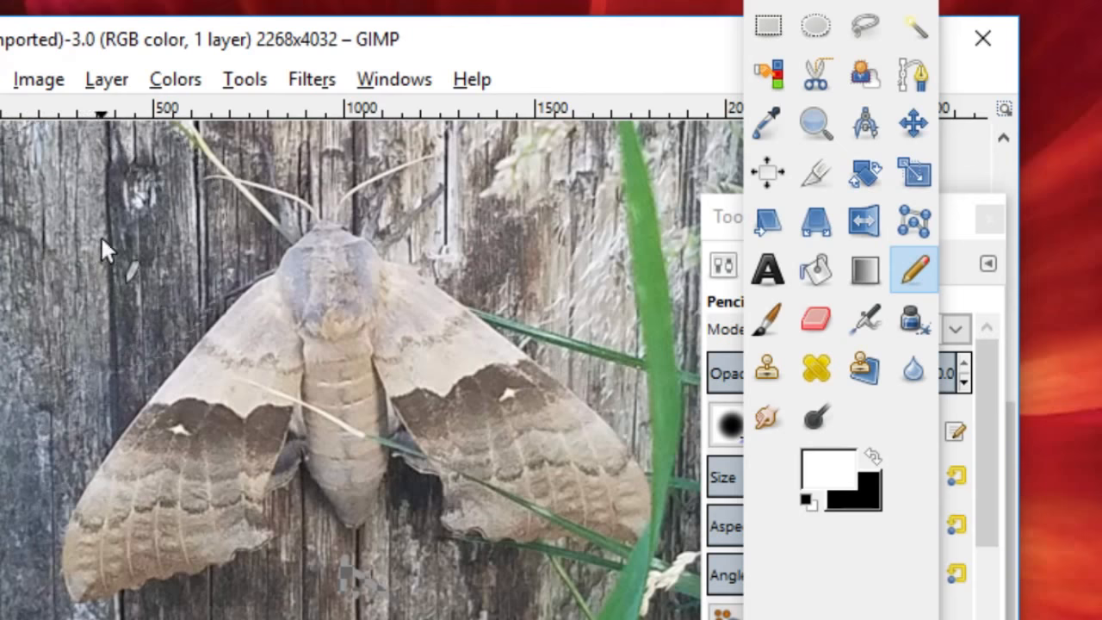
- Try hiding a broad black stroke across the moth, and restore the whole hidden area with the foreground switched to white
{"action": "left_click", "coordinate": [874, 459]}
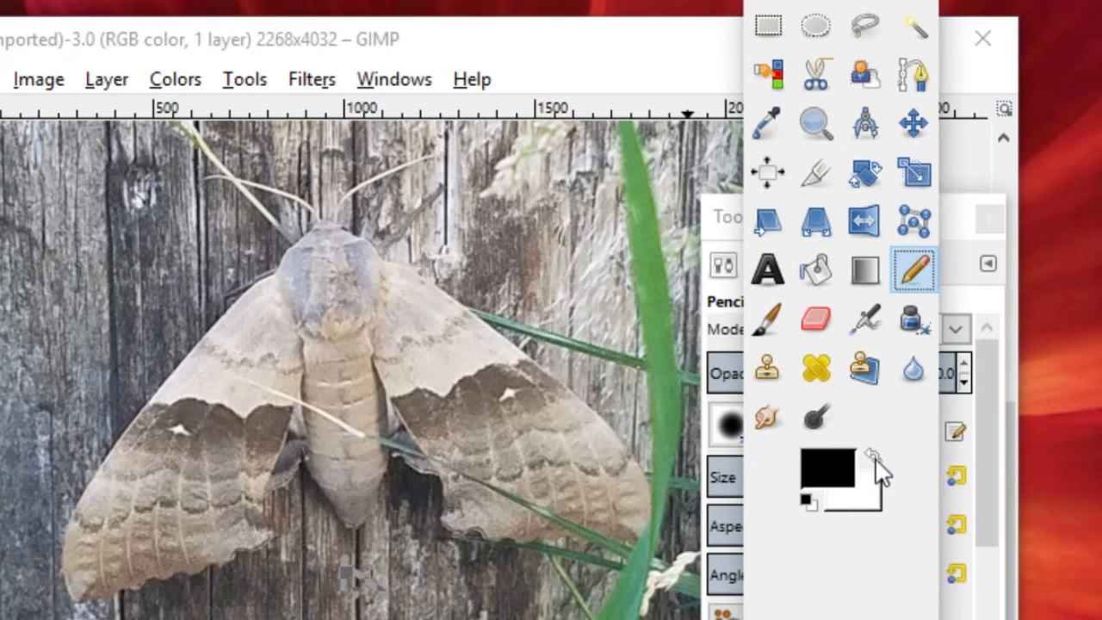
{"action": "mouse_move", "coordinate": [246, 160]}
{"action": "left_mouse_down"}
{"action": "mouse_move", "coordinate": [133, 241]}
{"action": "mouse_move", "coordinate": [182, 353]}
{"action": "mouse_move", "coordinate": [320, 424]}
{"action": "mouse_move", "coordinate": [368, 540]}
{"action": "mouse_move", "coordinate": [372, 607]}
{"action": "left_mouse_up"}
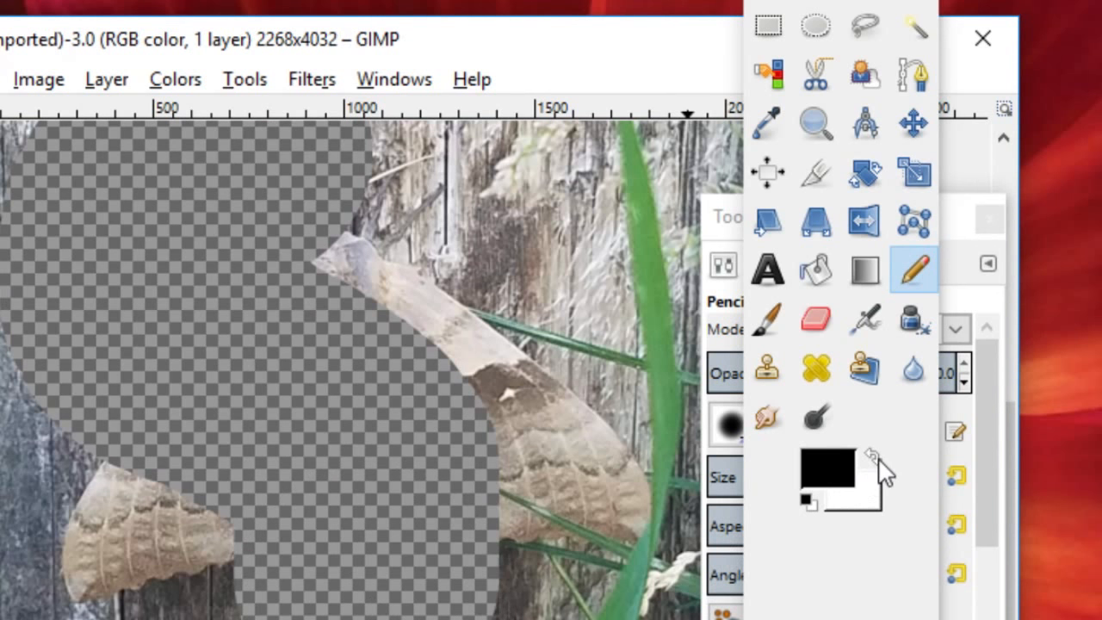
{"action": "left_click", "coordinate": [875, 461]}
{"action": "key", "text": "ctrl+z"}
{"action": "key", "text": "ctrl+z"}
{"action": "key", "text": "ctrl+z"}
{"action": "key", "text": "ctrl+z"}
{"action": "key", "text": "ctrl+z"}
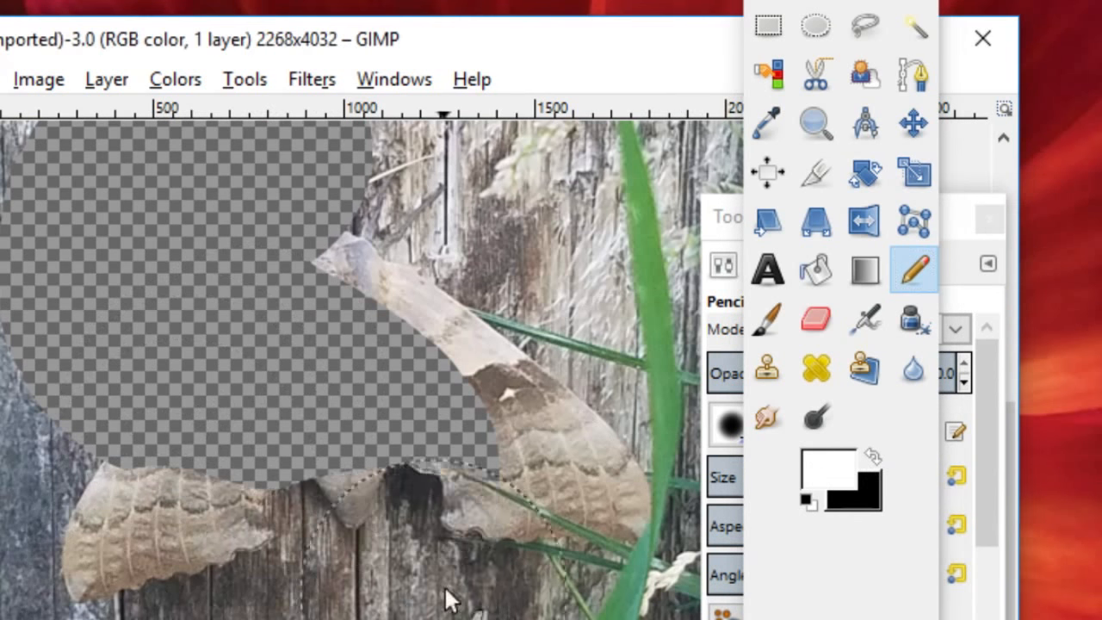
{"action": "key", "text": "ctrl+z"}
{"action": "key", "text": "ctrl+z"}
{"action": "key", "text": "ctrl+z"}
{"action": "key", "text": "ctrl+z"}
{"action": "key", "text": "ctrl+z"}
{"action": "key", "text": "ctrl+z"}
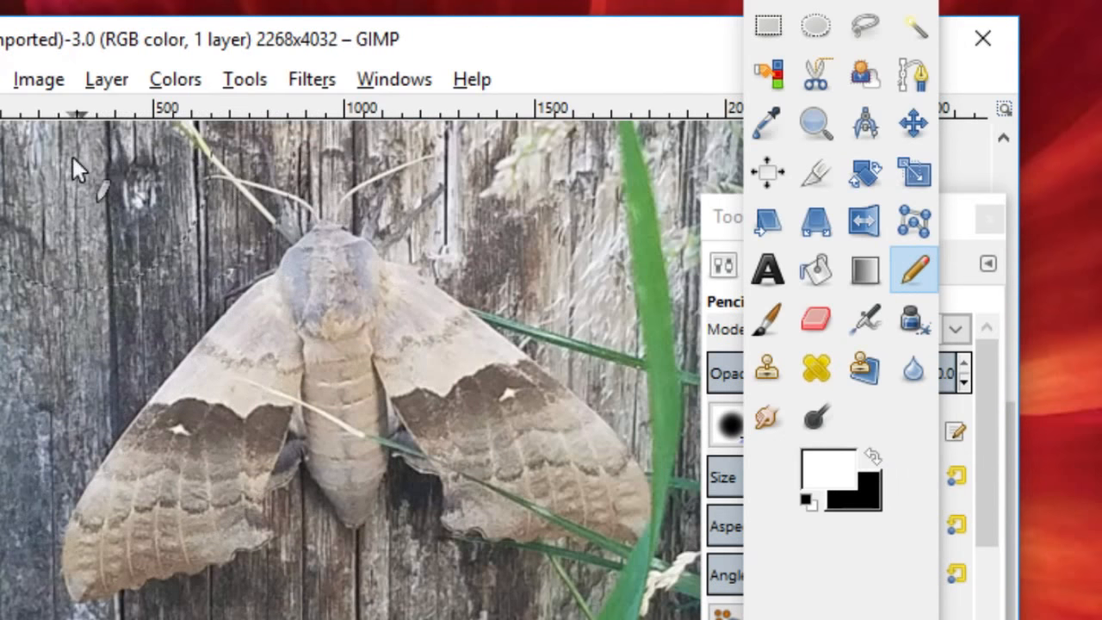
{"action": "key", "text": "ctrl+z"}
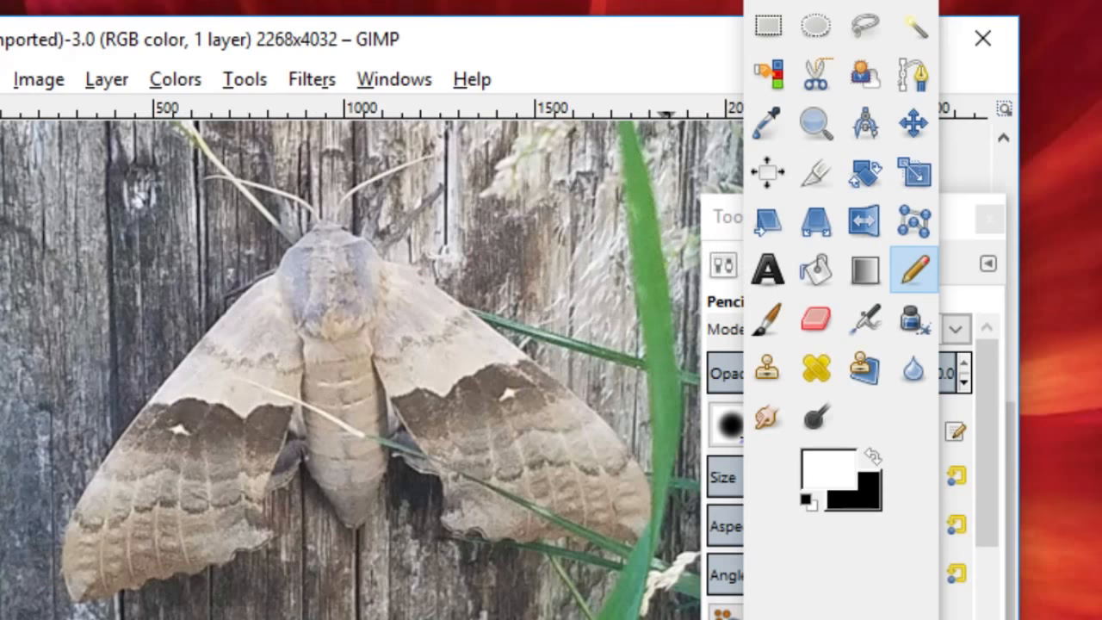
- Mask out the background below and to the left of the moth in black, and move the tool windows off the photo
{"action": "left_click", "coordinate": [875, 457]}
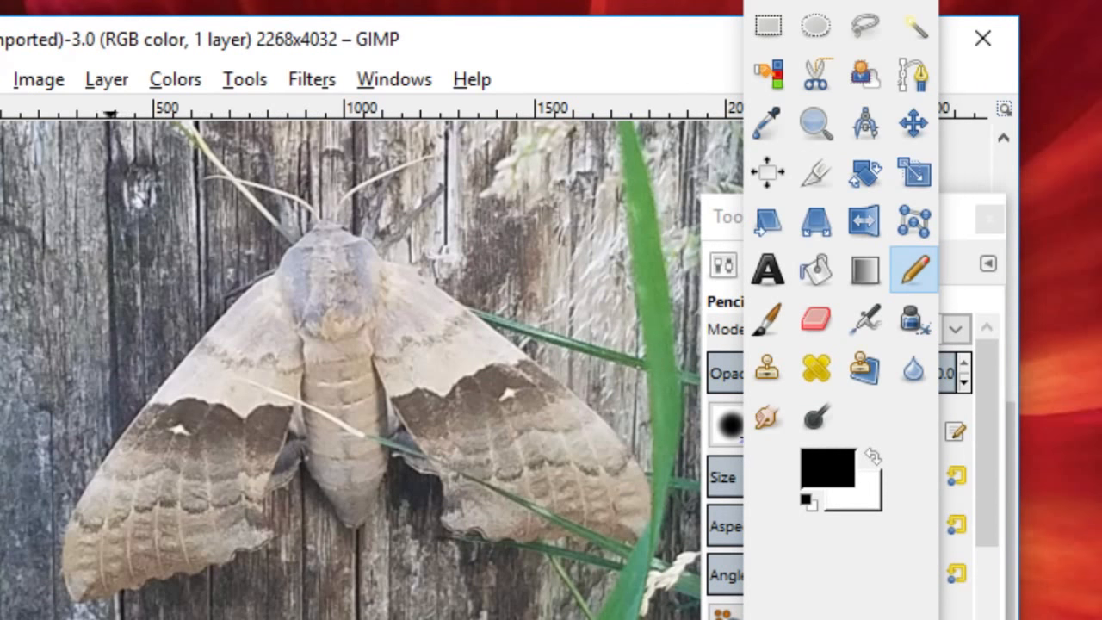
{"action": "left_click_drag", "start_coordinate": [245, 619], "coordinate": [697, 619]}
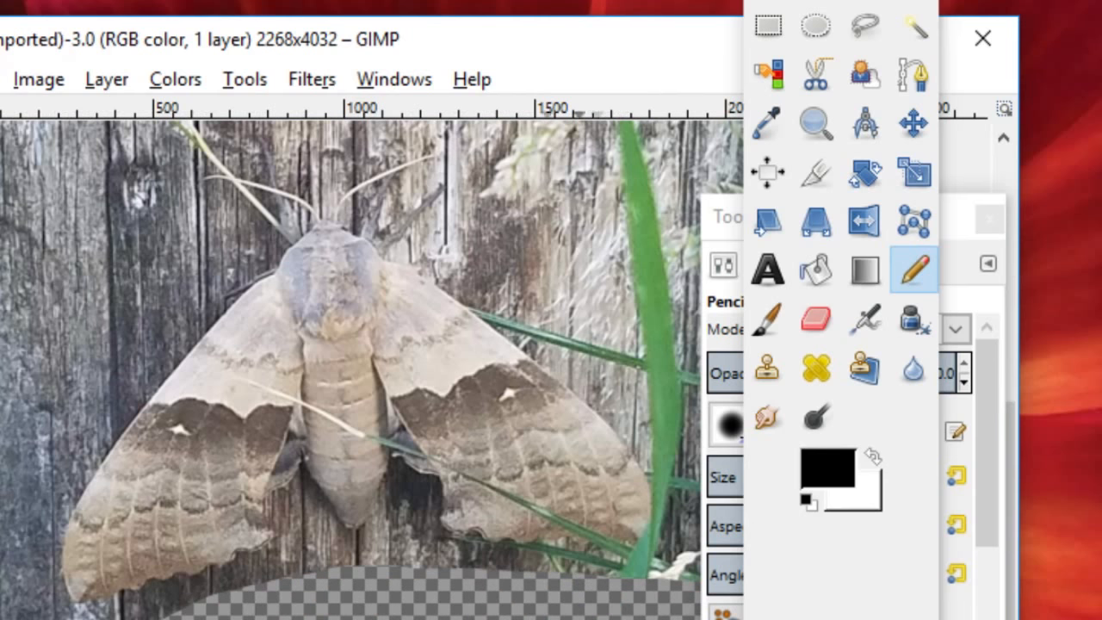
{"action": "mouse_move", "coordinate": [13, 615]}
{"action": "left_mouse_down"}
{"action": "mouse_move", "coordinate": [13, 361]}
{"action": "mouse_move", "coordinate": [0, 310]}
{"action": "mouse_move", "coordinate": [36, 231]}
{"action": "mouse_move", "coordinate": [37, 172]}
{"action": "mouse_move", "coordinate": [0, 452]}
{"action": "left_mouse_up"}
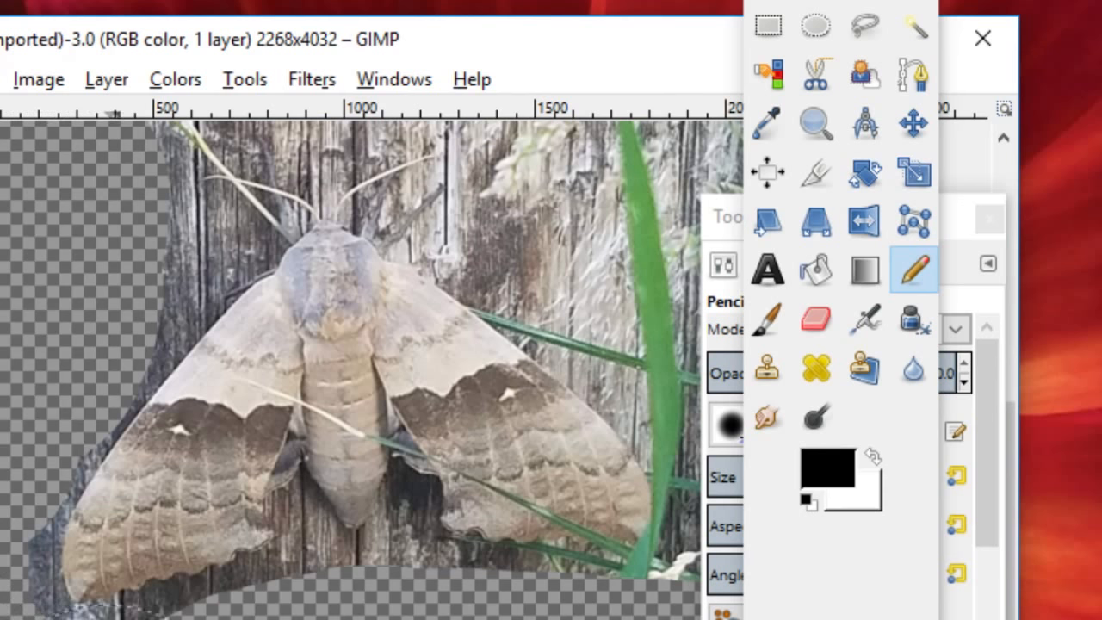
{"action": "key", "text": "Delete"}
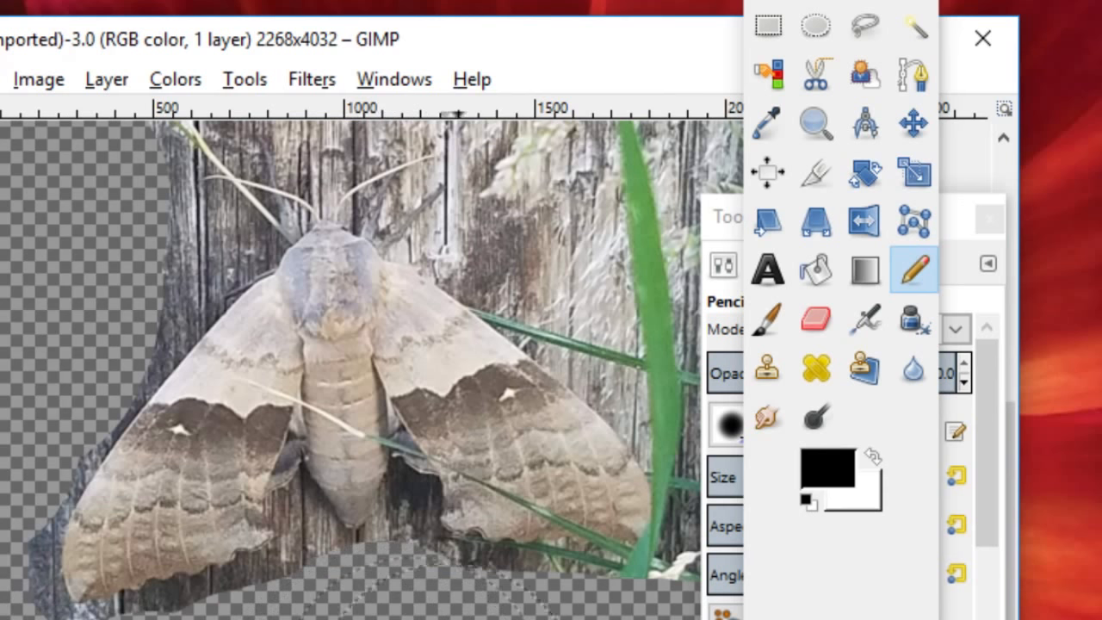
{"action": "left_click_drag", "start_coordinate": [840, 0], "coordinate": [1079, 0]}
{"action": "left_click_drag", "start_coordinate": [855, 222], "coordinate": [1101, 237]}
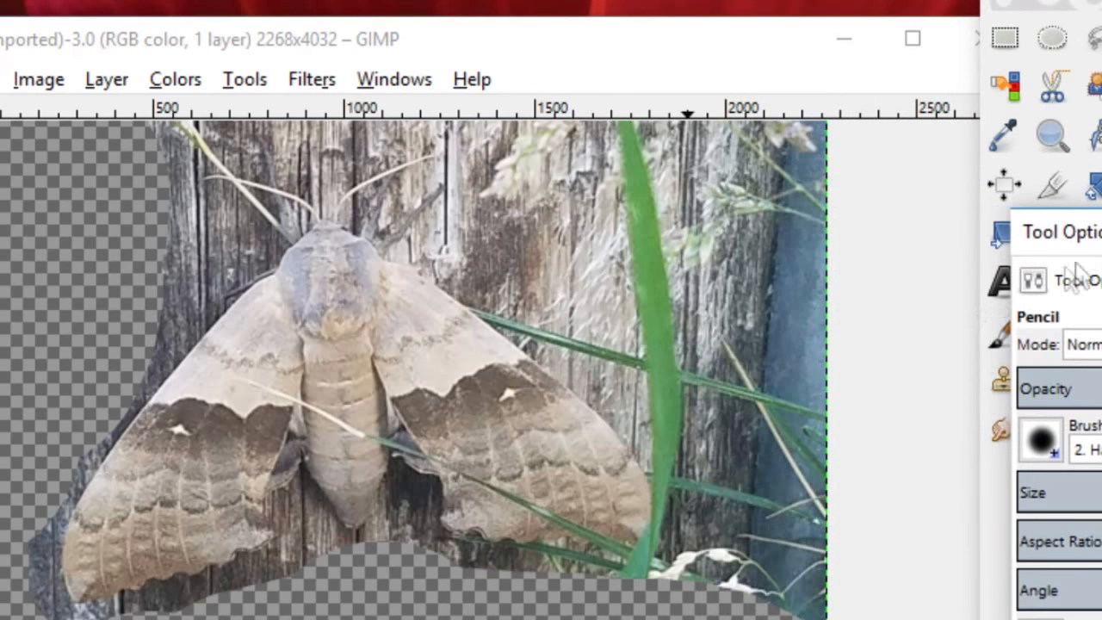
- Mask out the background to the right of the moth in black, out to the photo's edge
{"action": "mouse_move", "coordinate": [844, 610]}
{"action": "left_mouse_down"}
{"action": "mouse_move", "coordinate": [835, 472]}
{"action": "mouse_move", "coordinate": [819, 408]}
{"action": "mouse_move", "coordinate": [782, 340]}
{"action": "mouse_move", "coordinate": [750, 301]}
{"action": "mouse_move", "coordinate": [591, 217]}
{"action": "mouse_move", "coordinate": [602, 164]}
{"action": "mouse_move", "coordinate": [719, 145]}
{"action": "mouse_move", "coordinate": [826, 151]}
{"action": "mouse_move", "coordinate": [794, 277]}
{"action": "mouse_move", "coordinate": [766, 297]}
{"action": "mouse_move", "coordinate": [740, 342]}
{"action": "mouse_move", "coordinate": [746, 392]}
{"action": "left_mouse_up"}
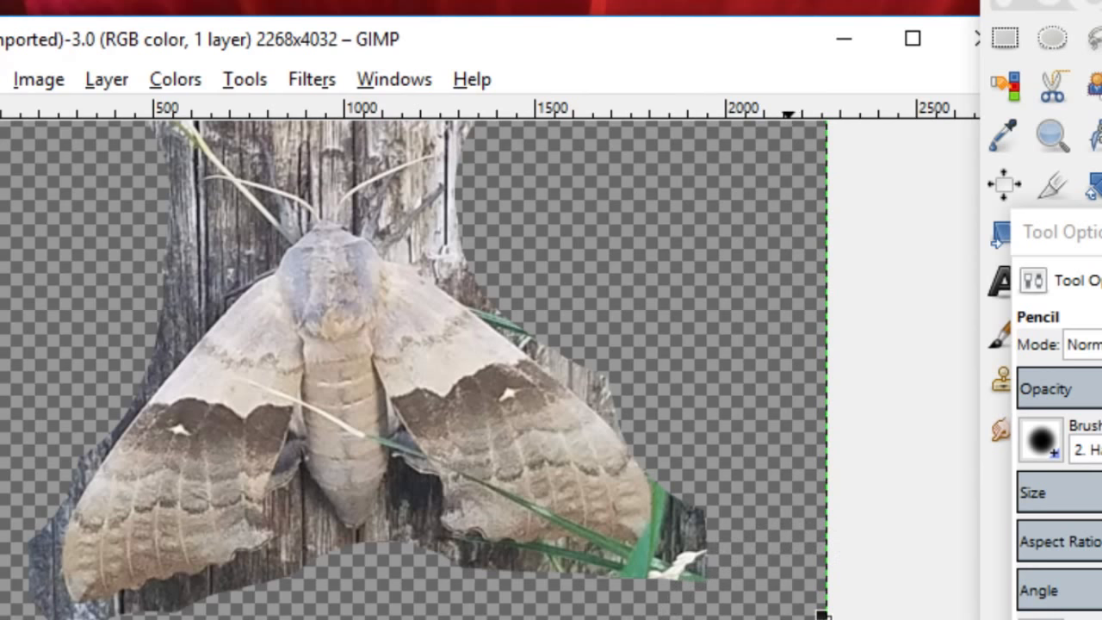
- Bring the Pencil's tool options fully into view and reduce the brush size for finer masking
{"action": "scroll", "coordinate": [805, 618], "scroll_direction": "up", "scroll_amount": 1}
{"action": "scroll", "coordinate": [822, 615], "scroll_direction": "down", "scroll_amount": 1}
{"action": "scroll", "coordinate": [822, 615], "scroll_direction": "up", "scroll_amount": 2}
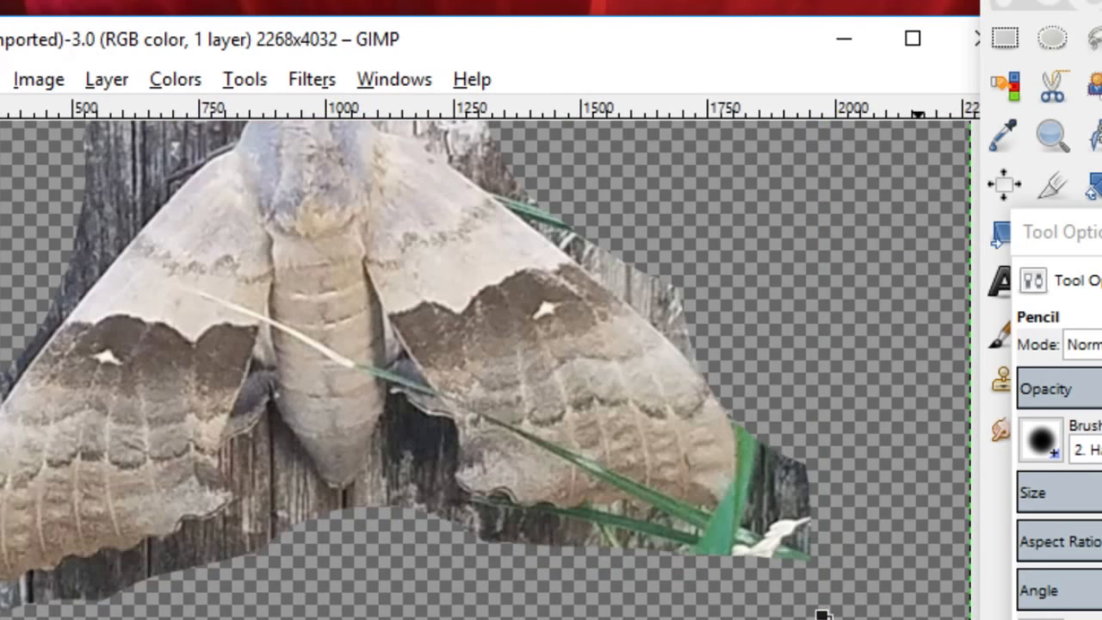
{"action": "left_click", "coordinate": [1045, 499]}
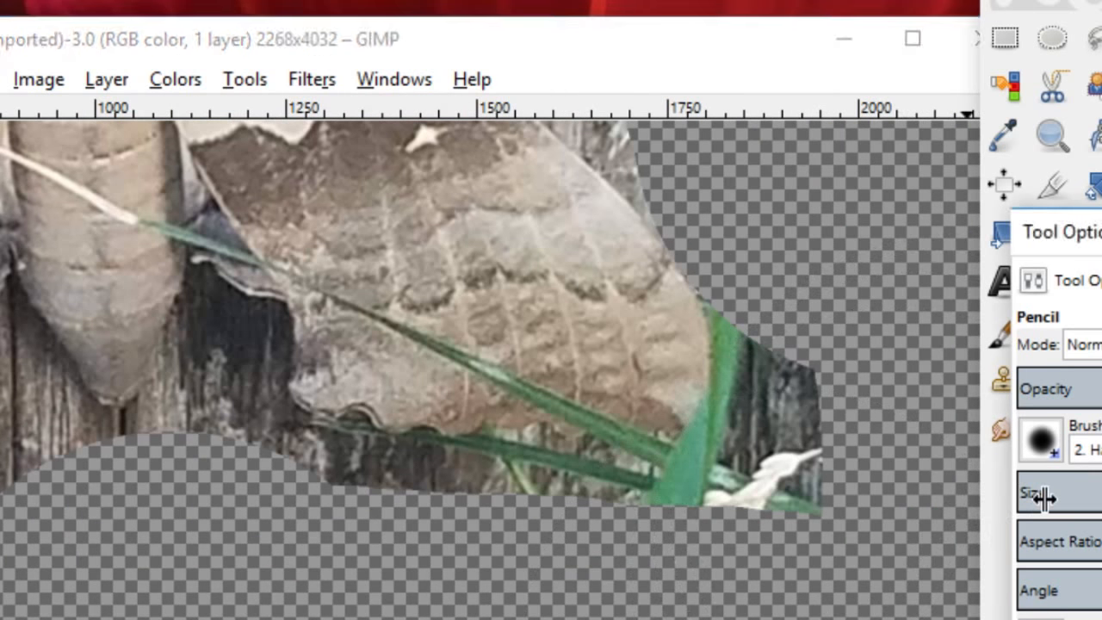
{"action": "left_click", "coordinate": [1092, 498]}
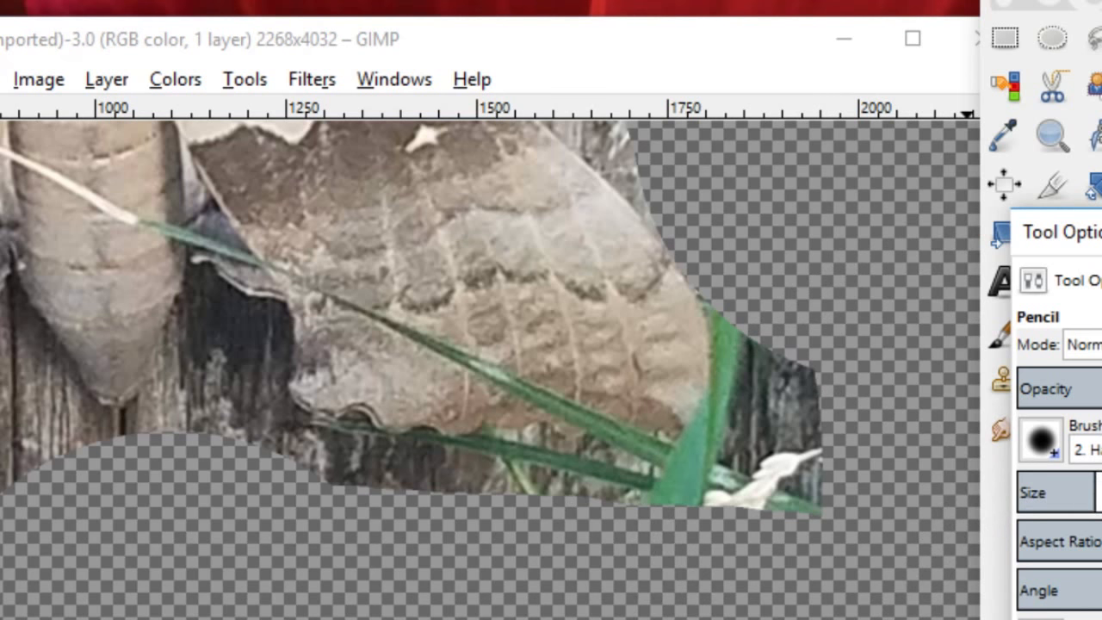
{"action": "left_click_drag", "start_coordinate": [1077, 231], "coordinate": [672, 229]}
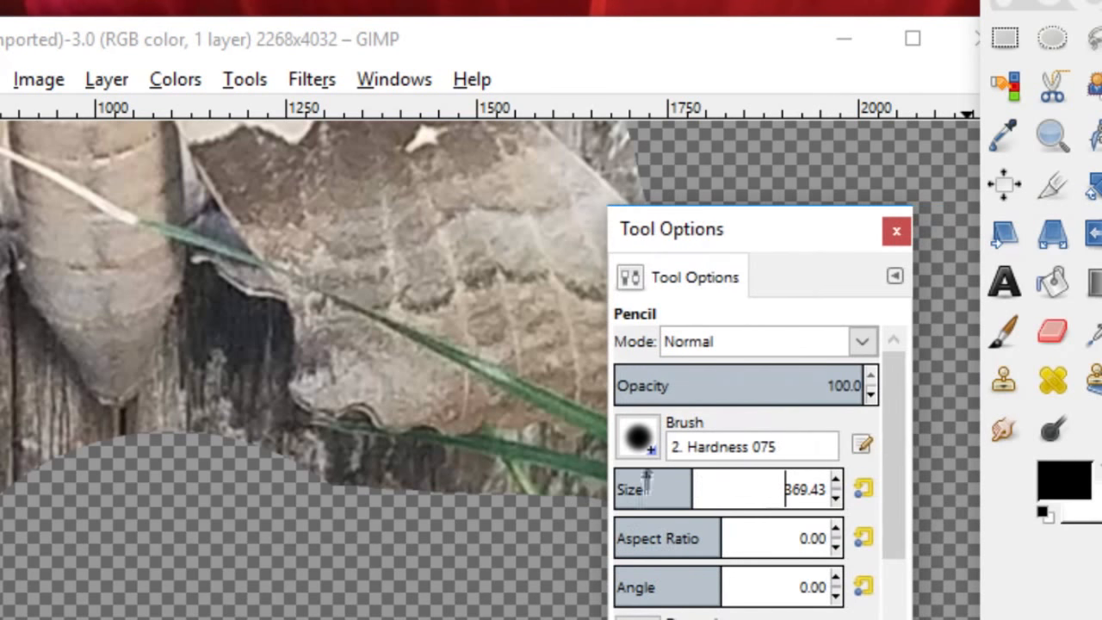
{"action": "left_click", "coordinate": [678, 489]}
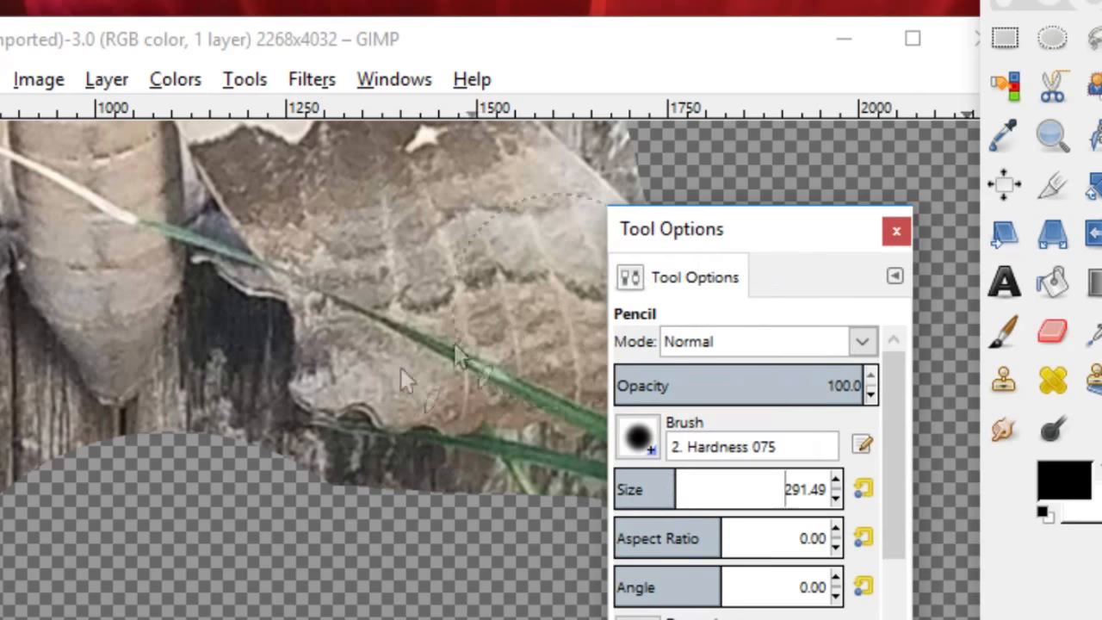
{"action": "left_click_drag", "start_coordinate": [663, 491], "coordinate": [627, 492]}
{"action": "left_click", "coordinate": [655, 487]}
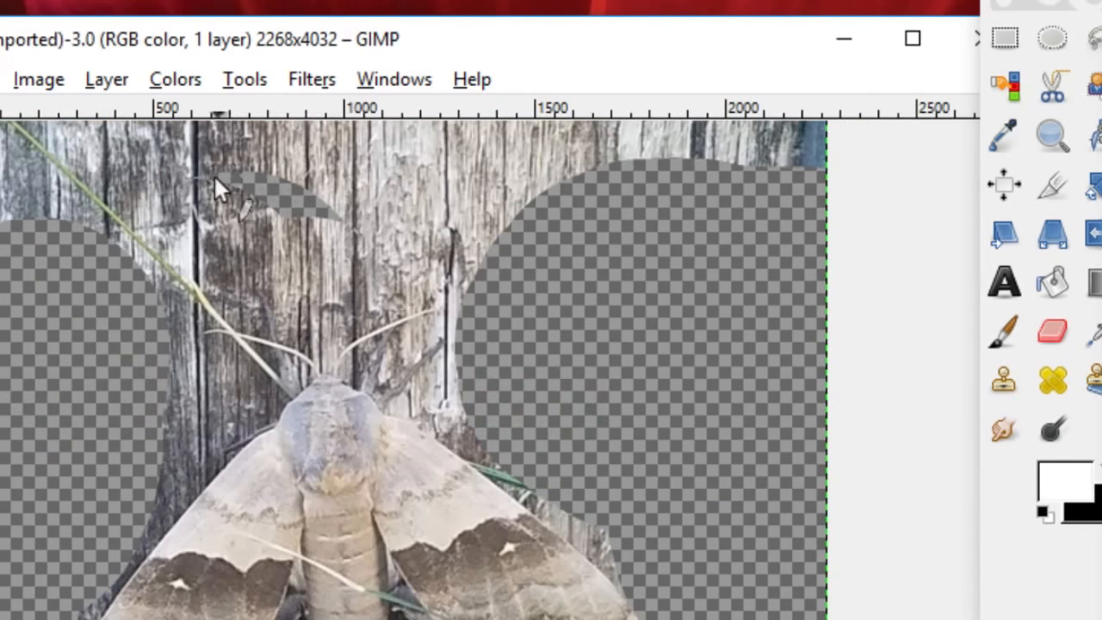
- Choose the Paintbrush, switch the foreground to black, and mask out patches of wood above the moth's right antenna
{"action": "left_click", "coordinate": [1044, 583]}
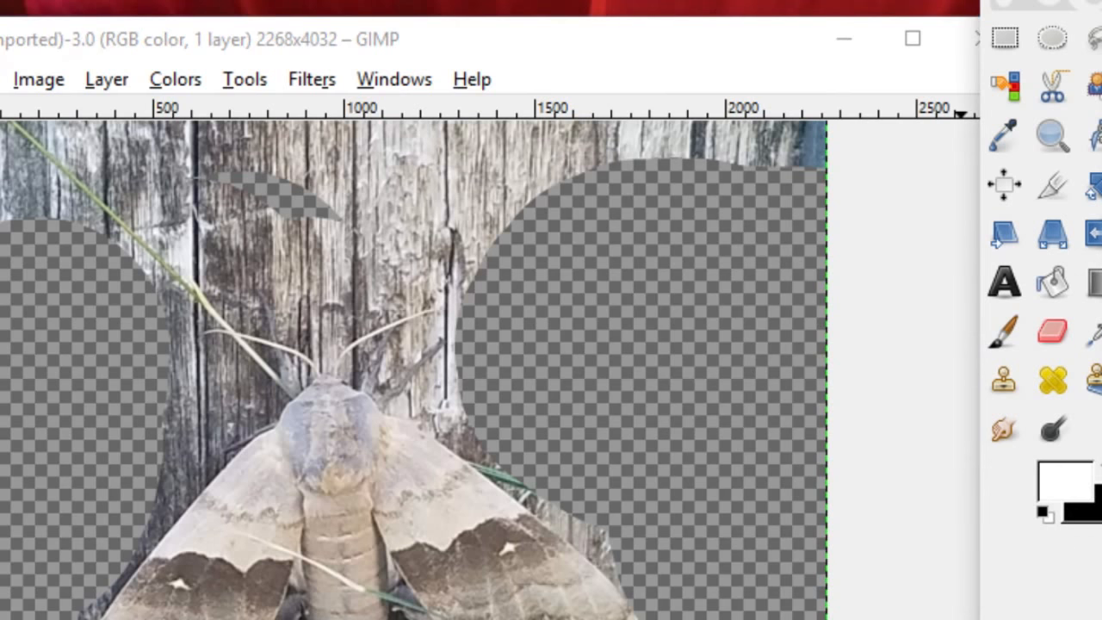
{"action": "left_click", "coordinate": [1021, 335]}
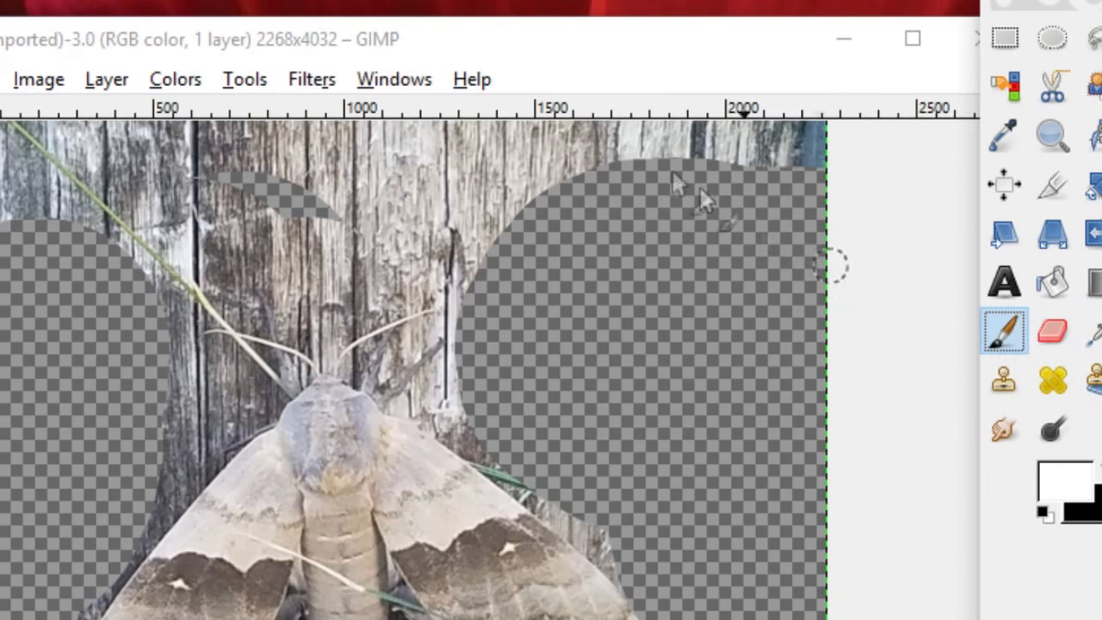
{"action": "left_click", "coordinate": [1095, 465]}
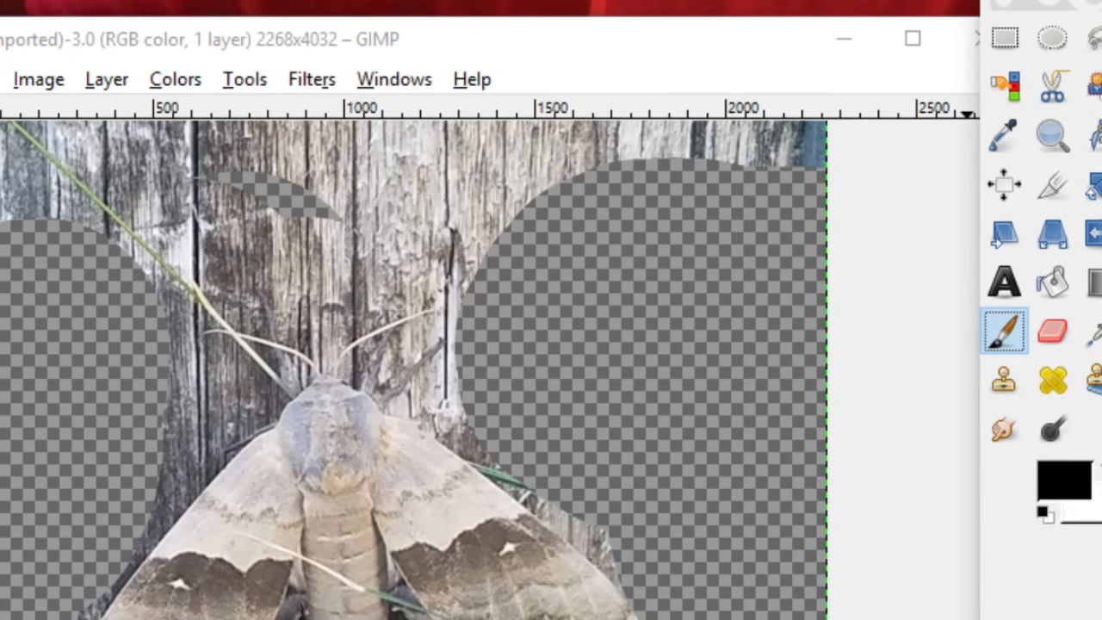
{"action": "left_click_drag", "start_coordinate": [377, 139], "coordinate": [498, 226]}
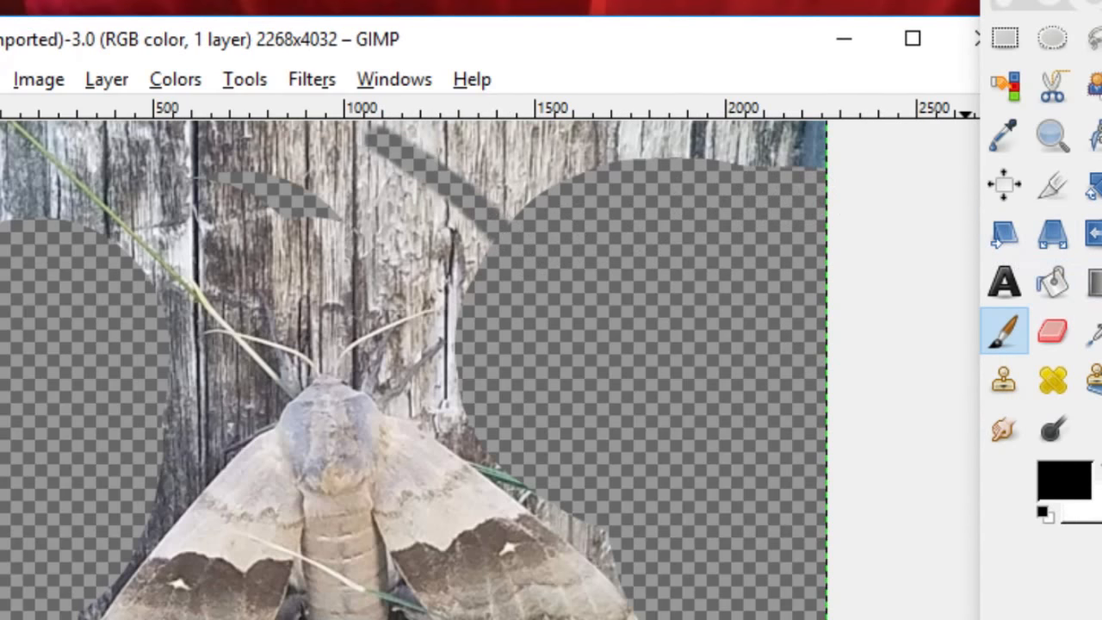
{"action": "mouse_move", "coordinate": [628, 172]}
{"action": "left_mouse_down"}
{"action": "mouse_move", "coordinate": [372, 179]}
{"action": "mouse_move", "coordinate": [517, 165]}
{"action": "mouse_move", "coordinate": [413, 146]}
{"action": "left_mouse_up"}
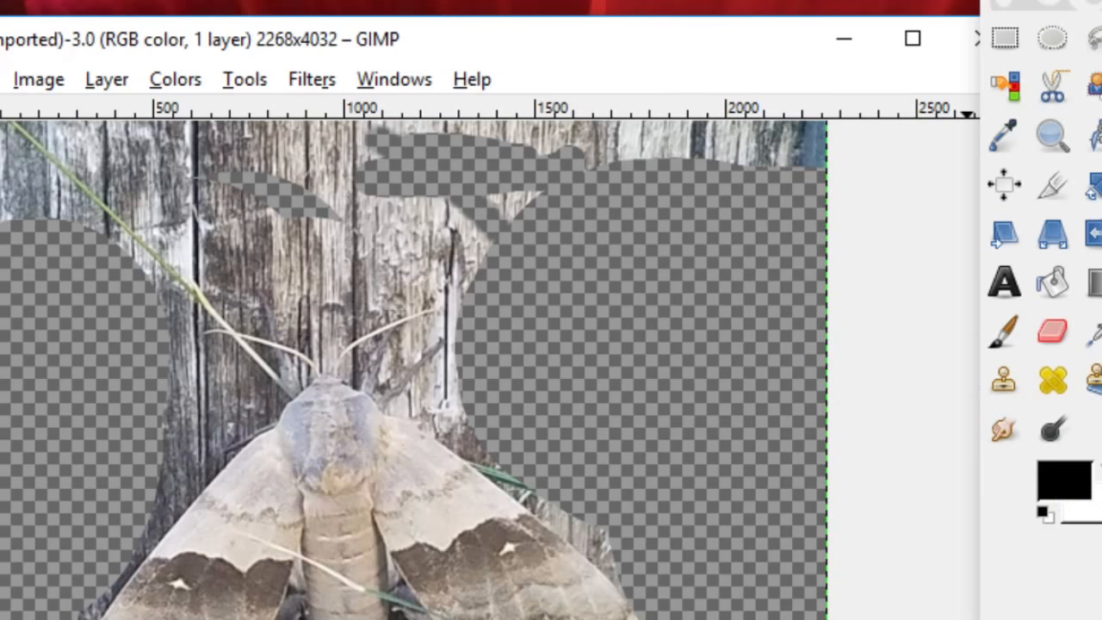
- Mask out the wood above the moth with the Pencil, and roughly clear the background around the antennae and the wings' upper edges
{"action": "double_click", "coordinate": [1053, 330]}
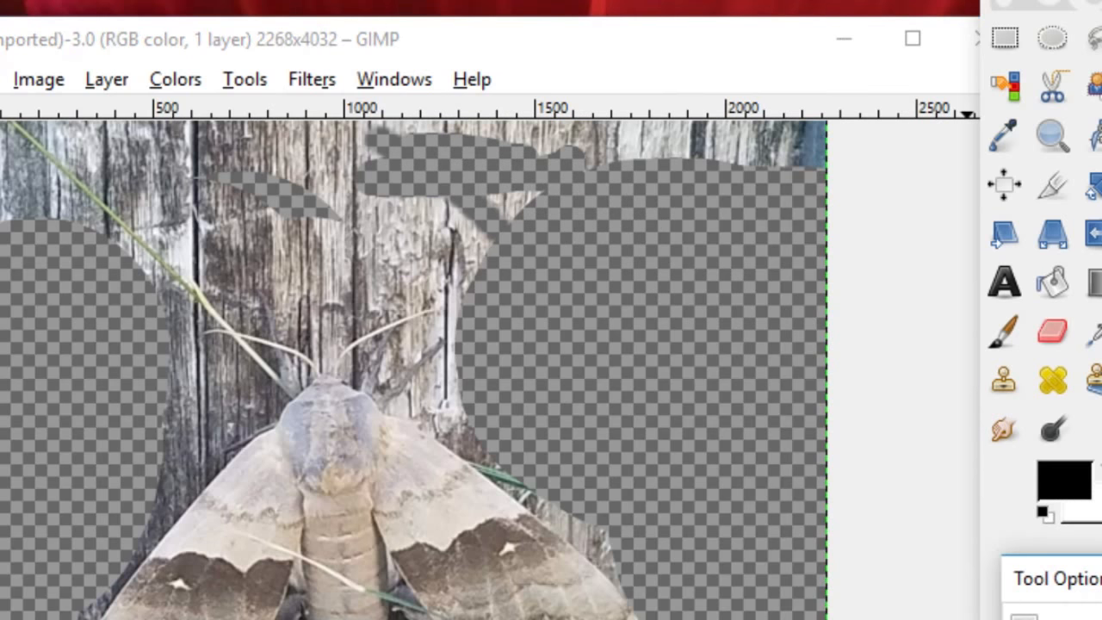
{"action": "mouse_move", "coordinate": [530, 134]}
{"action": "left_mouse_down"}
{"action": "mouse_move", "coordinate": [199, 128]}
{"action": "mouse_move", "coordinate": [9, 163]}
{"action": "mouse_move", "coordinate": [18, 250]}
{"action": "mouse_move", "coordinate": [107, 168]}
{"action": "mouse_move", "coordinate": [101, 211]}
{"action": "mouse_move", "coordinate": [166, 214]}
{"action": "mouse_move", "coordinate": [165, 312]}
{"action": "mouse_move", "coordinate": [303, 299]}
{"action": "mouse_move", "coordinate": [316, 314]}
{"action": "mouse_move", "coordinate": [354, 284]}
{"action": "mouse_move", "coordinate": [521, 241]}
{"action": "mouse_move", "coordinate": [208, 263]}
{"action": "mouse_move", "coordinate": [362, 190]}
{"action": "mouse_move", "coordinate": [26, 185]}
{"action": "mouse_move", "coordinate": [849, 121]}
{"action": "mouse_move", "coordinate": [809, 177]}
{"action": "left_mouse_up"}
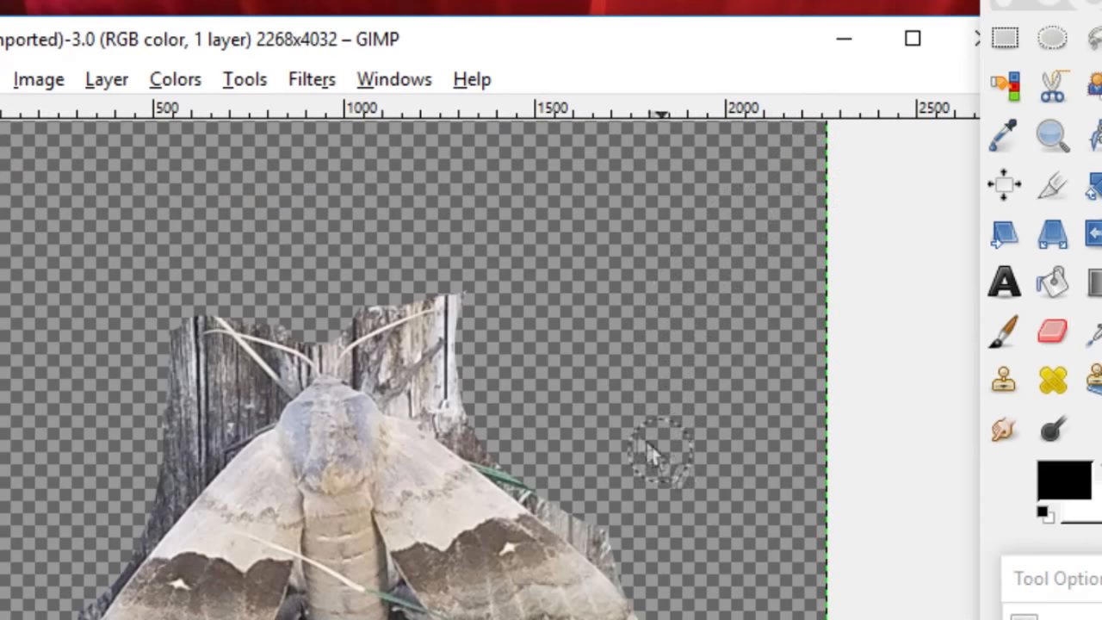
{"action": "mouse_move", "coordinate": [417, 373]}
{"action": "left_mouse_down"}
{"action": "mouse_move", "coordinate": [409, 368]}
{"action": "mouse_move", "coordinate": [442, 357]}
{"action": "mouse_move", "coordinate": [463, 330]}
{"action": "left_mouse_up"}
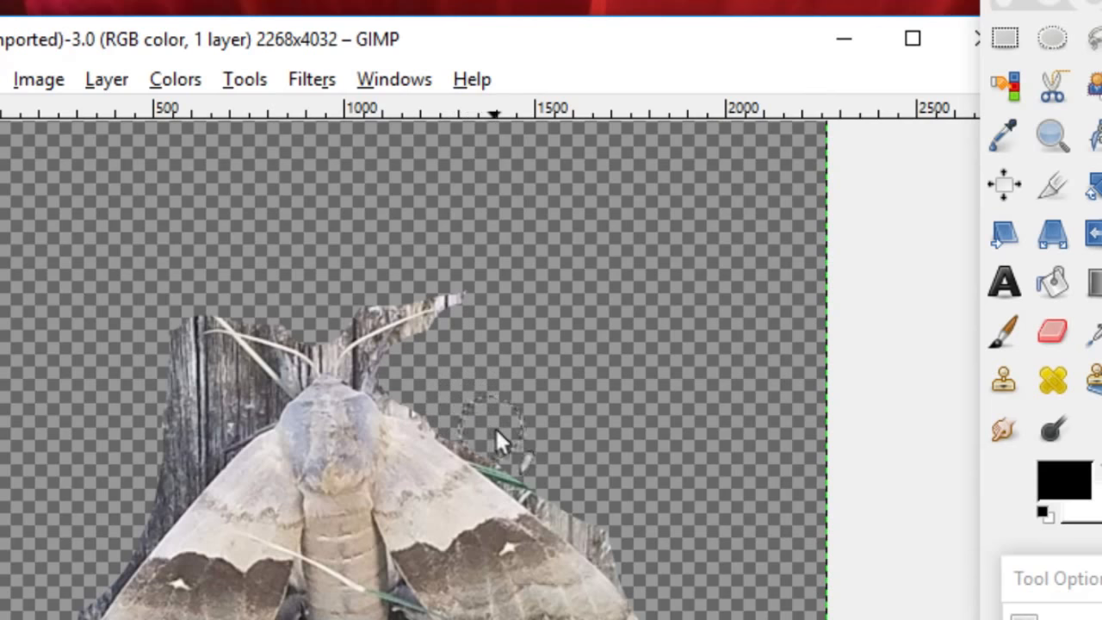
{"action": "left_click_drag", "start_coordinate": [571, 484], "coordinate": [619, 520]}
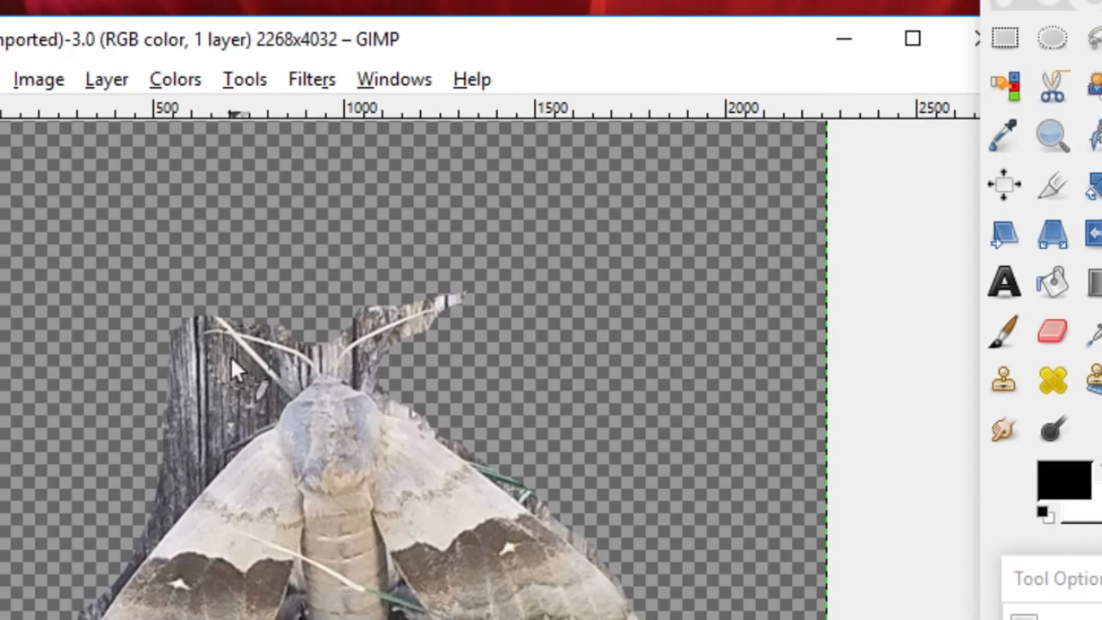
{"action": "mouse_move", "coordinate": [217, 376]}
{"action": "left_mouse_down"}
{"action": "mouse_move", "coordinate": [241, 415]}
{"action": "mouse_move", "coordinate": [178, 446]}
{"action": "left_mouse_up"}
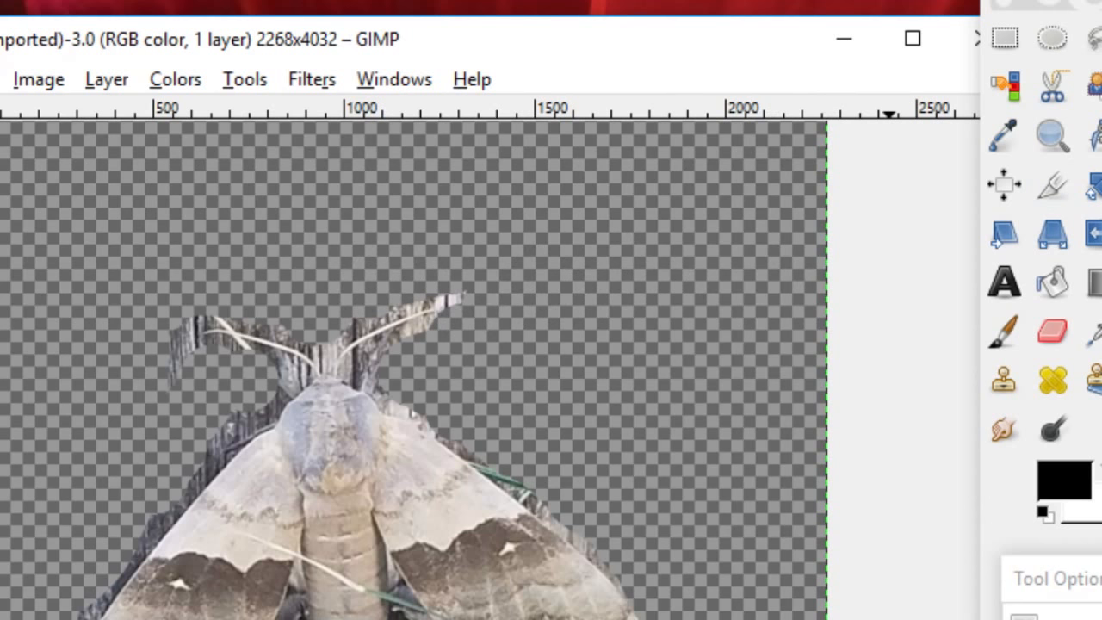
- Mask out the wood between the right antenna and the moth's head, and along the right wing's shoulder
{"action": "scroll", "coordinate": [399, 392], "scroll_direction": "up", "scroll_amount": 2}
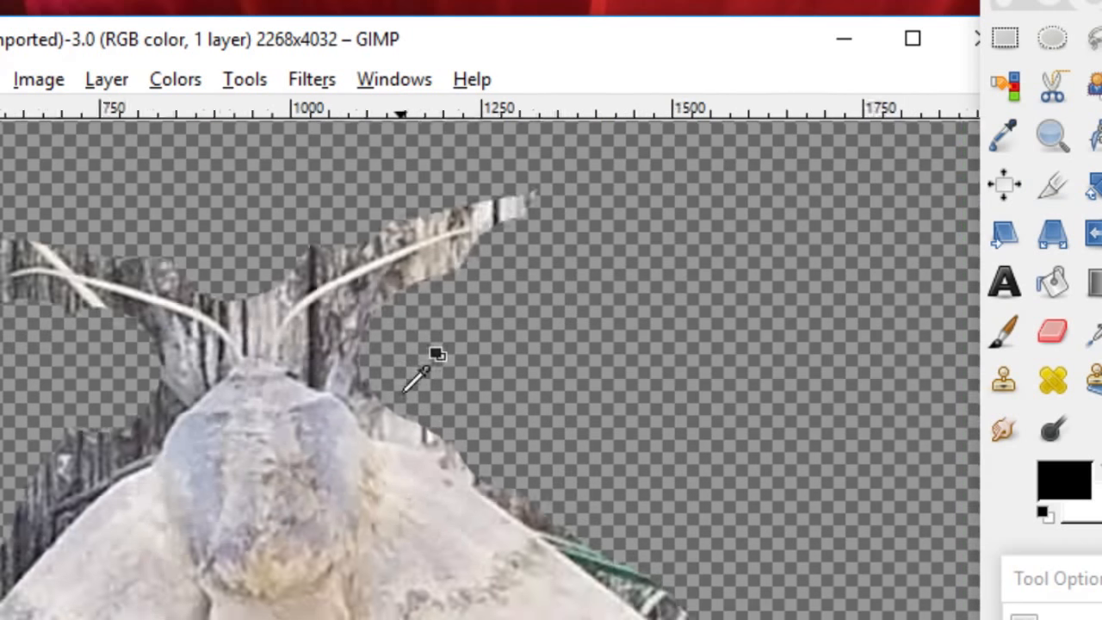
{"action": "scroll", "coordinate": [404, 392], "scroll_direction": "up", "scroll_amount": 1}
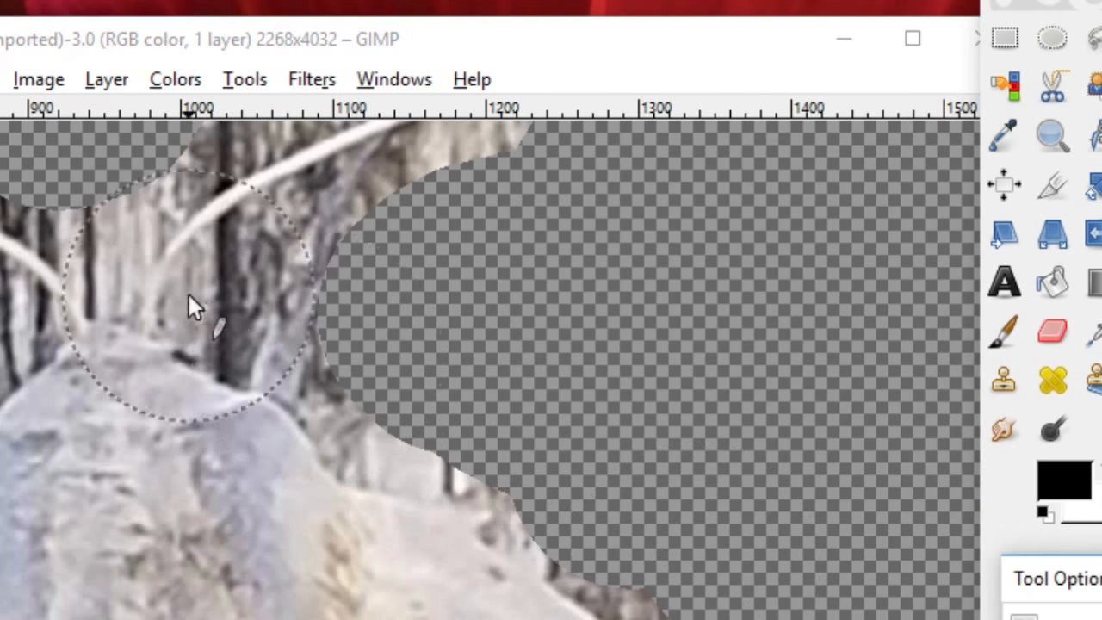
{"action": "left_click", "coordinate": [344, 291]}
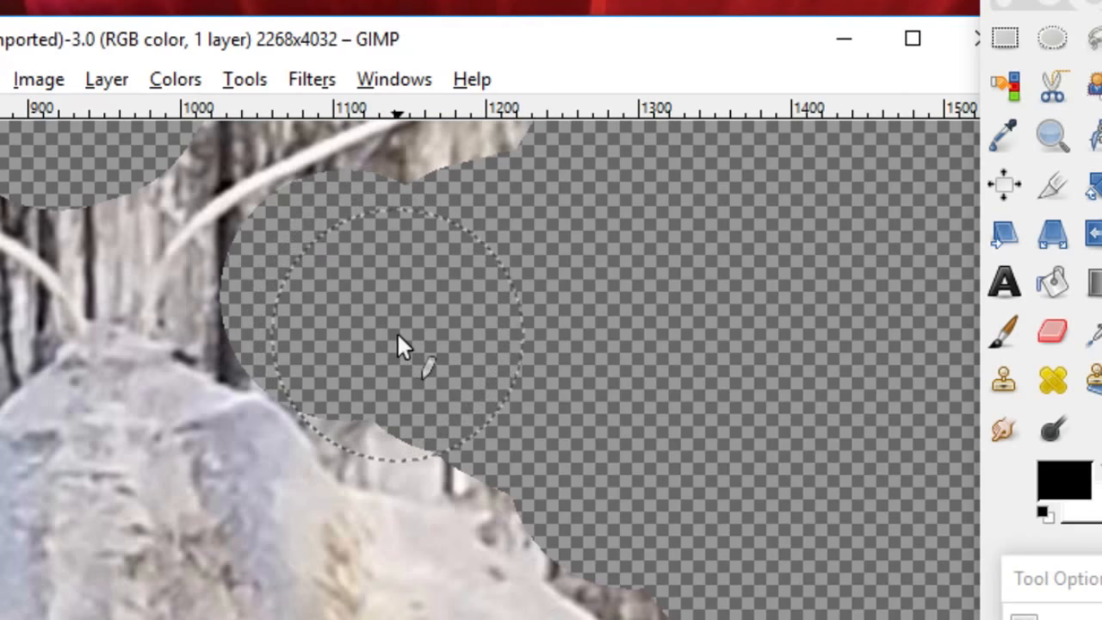
{"action": "mouse_move", "coordinate": [411, 362]}
{"action": "left_mouse_down"}
{"action": "mouse_move", "coordinate": [584, 437]}
{"action": "mouse_move", "coordinate": [624, 485]}
{"action": "mouse_move", "coordinate": [660, 510]}
{"action": "left_mouse_up"}
{"action": "left_click", "coordinate": [672, 507]}
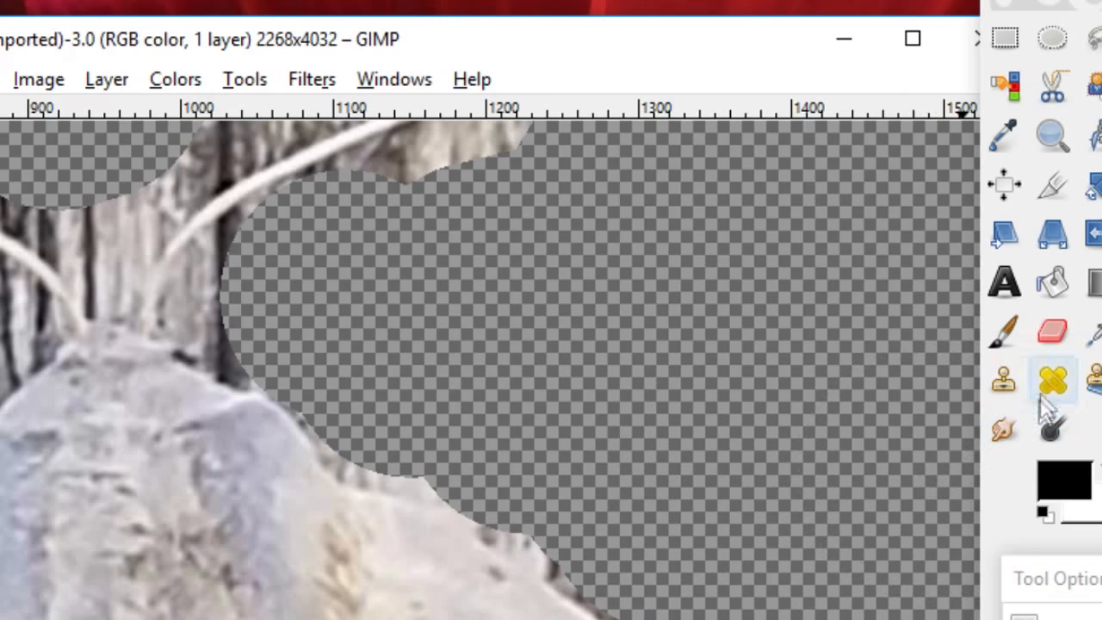
- Switch to the Paintbrush and mask out the leftover wood at the right antenna's base and along the right shoulder's edge
{"action": "left_click", "coordinate": [1003, 336]}
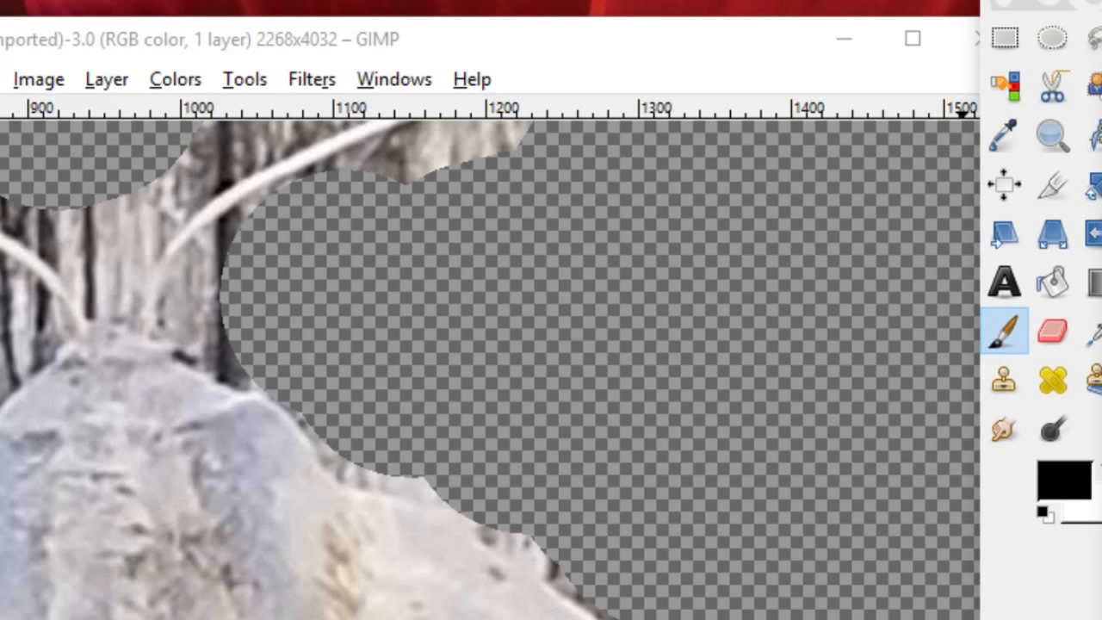
{"action": "double_click", "coordinate": [1004, 331]}
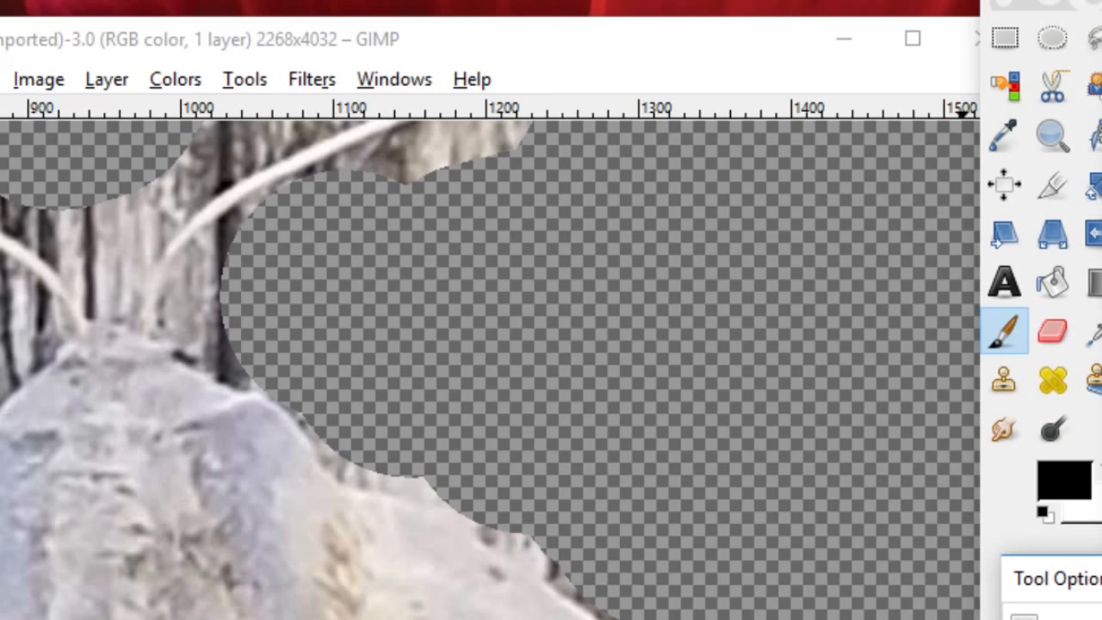
{"action": "left_click", "coordinate": [232, 288]}
{"action": "mouse_move", "coordinate": [208, 308]}
{"action": "left_mouse_down"}
{"action": "mouse_move", "coordinate": [208, 272]}
{"action": "mouse_move", "coordinate": [235, 255]}
{"action": "left_mouse_up"}
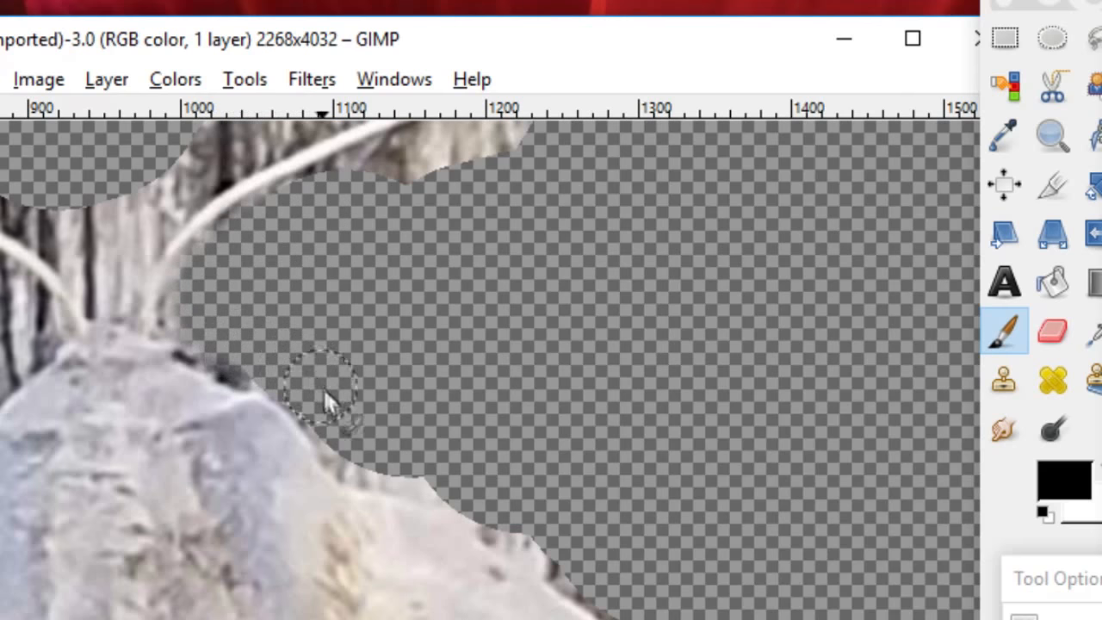
{"action": "mouse_move", "coordinate": [361, 435]}
{"action": "left_mouse_down"}
{"action": "mouse_move", "coordinate": [407, 474]}
{"action": "mouse_move", "coordinate": [474, 491]}
{"action": "mouse_move", "coordinate": [656, 619]}
{"action": "left_mouse_up"}
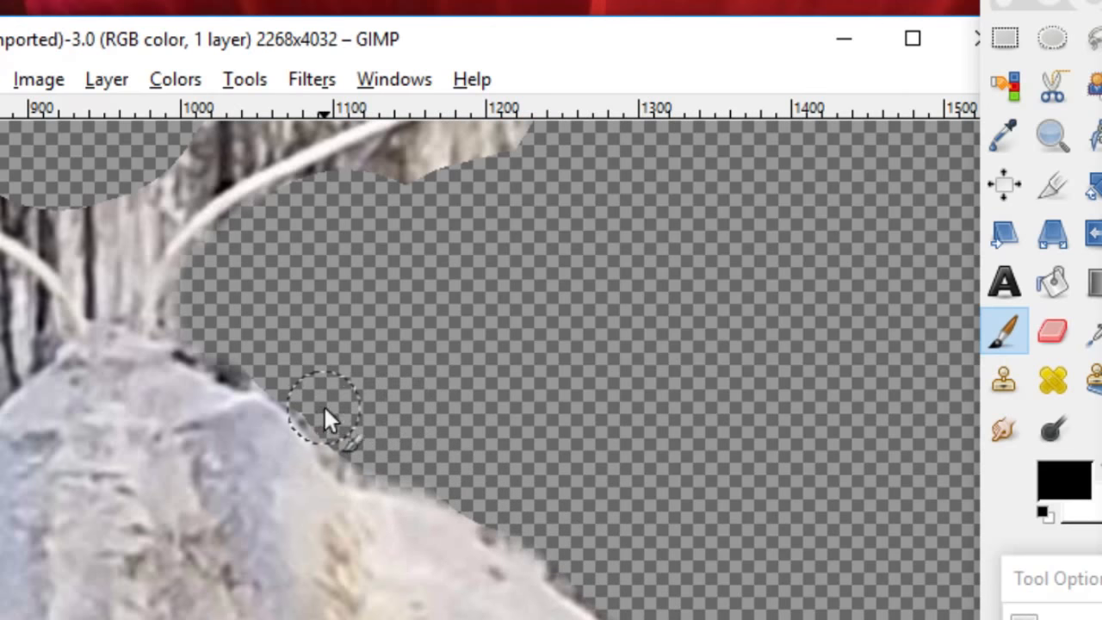
{"action": "mouse_move", "coordinate": [332, 428]}
{"action": "left_mouse_down"}
{"action": "mouse_move", "coordinate": [392, 465]}
{"action": "mouse_move", "coordinate": [533, 505]}
{"action": "mouse_move", "coordinate": [560, 551]}
{"action": "mouse_move", "coordinate": [512, 541]}
{"action": "mouse_move", "coordinate": [571, 540]}
{"action": "mouse_move", "coordinate": [485, 509]}
{"action": "mouse_move", "coordinate": [560, 558]}
{"action": "mouse_move", "coordinate": [583, 590]}
{"action": "left_mouse_up"}
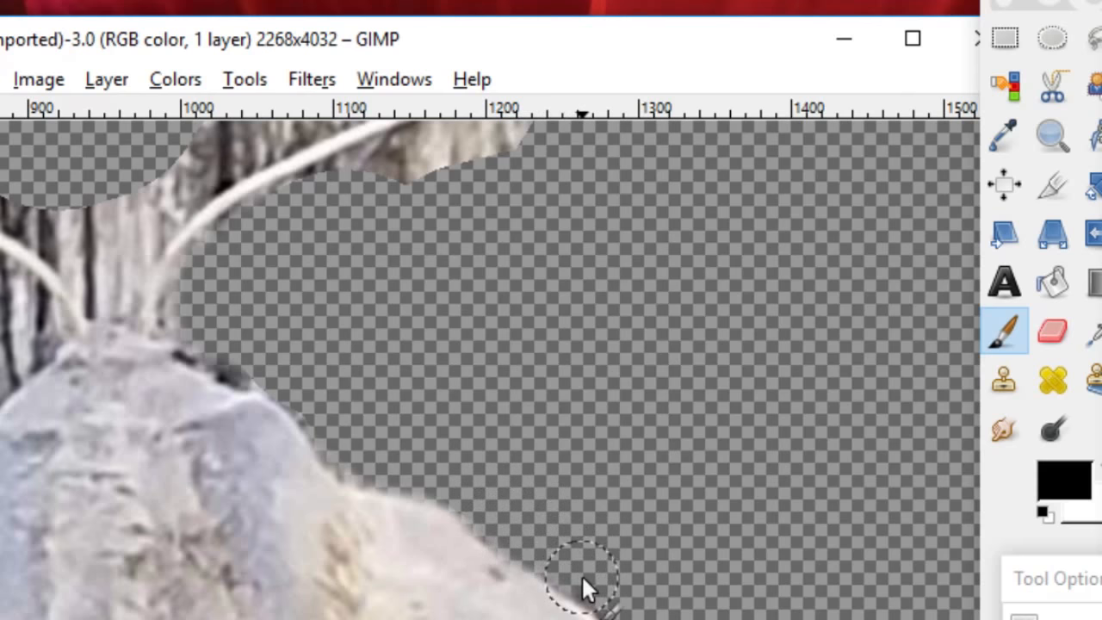
- Mask out the wood beneath the right antenna and trim the wood above it and beyond its tip with the Paintbrush
{"action": "scroll", "coordinate": [419, 302], "scroll_direction": "up", "scroll_amount": 5}
{"action": "mouse_move", "coordinate": [581, 356]}
{"action": "left_mouse_down"}
{"action": "mouse_move", "coordinate": [364, 433]}
{"action": "mouse_move", "coordinate": [285, 445]}
{"action": "left_mouse_up"}
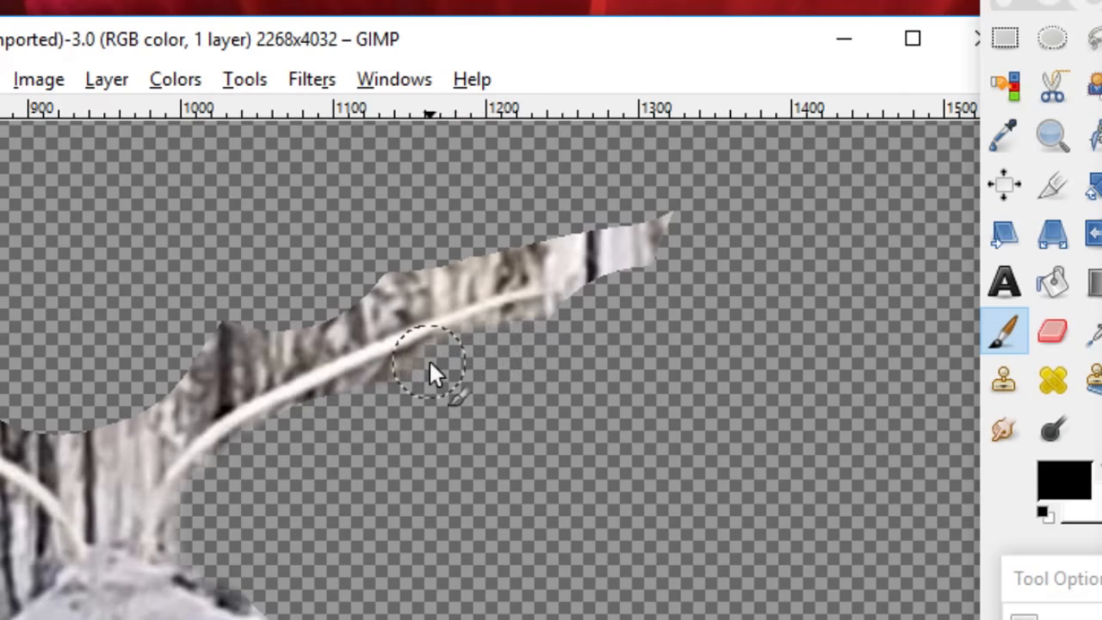
{"action": "left_click", "coordinate": [1068, 603]}
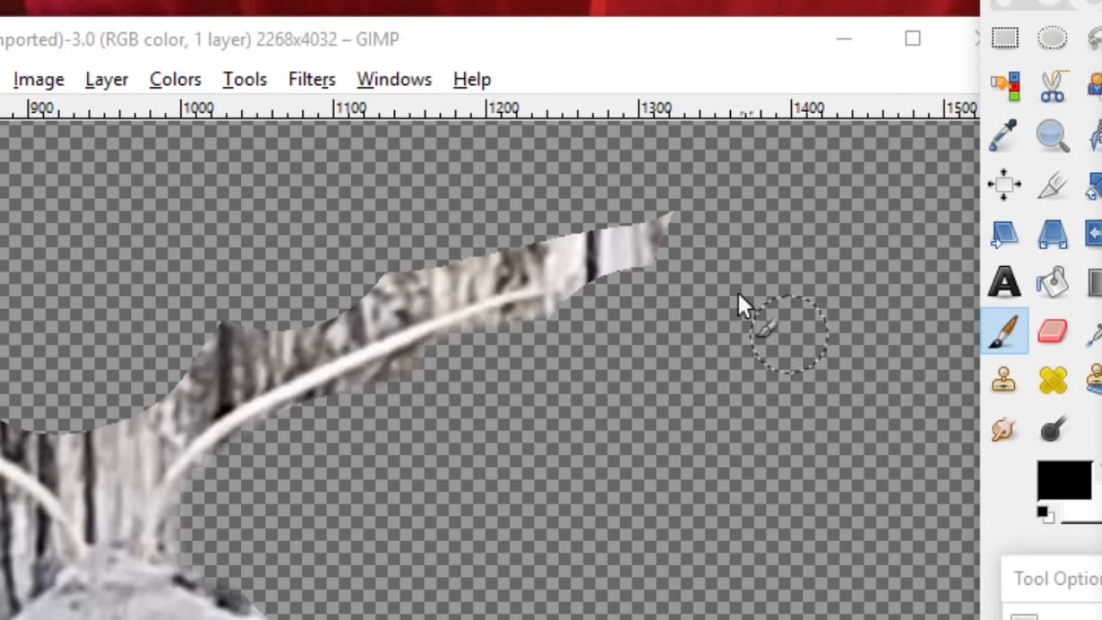
{"action": "left_click_drag", "start_coordinate": [520, 338], "coordinate": [452, 367]}
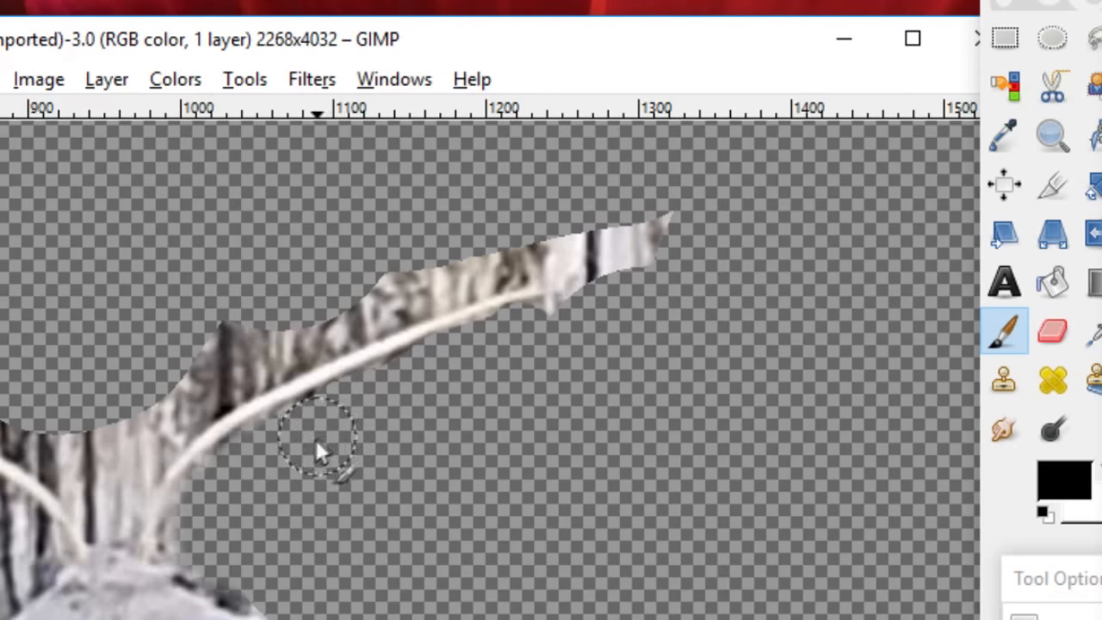
{"action": "left_click_drag", "start_coordinate": [254, 569], "coordinate": [236, 568]}
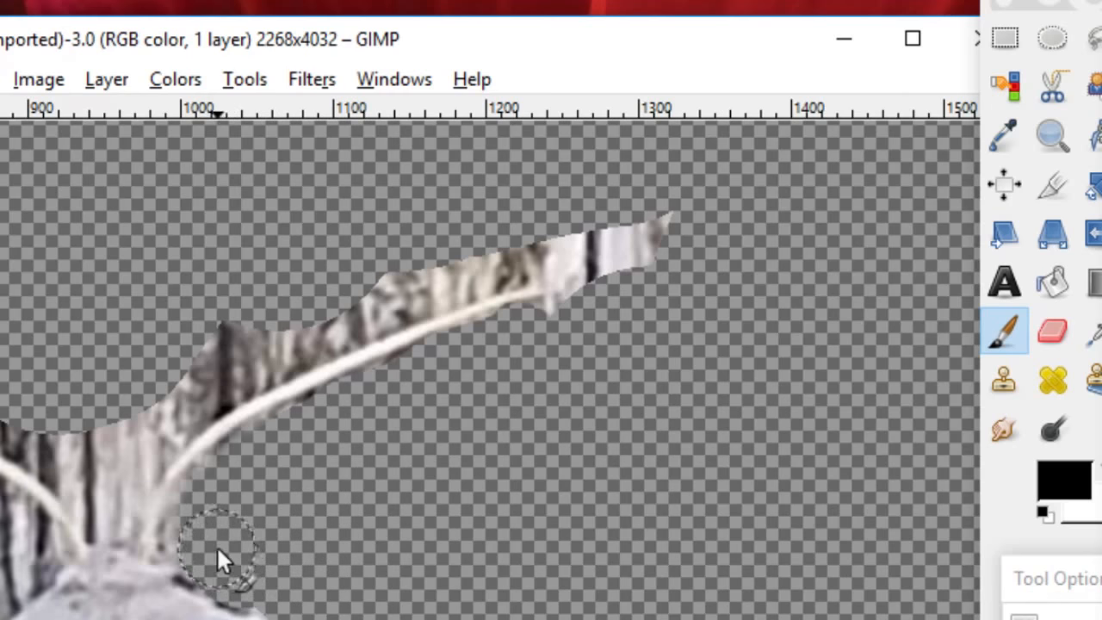
{"action": "mouse_move", "coordinate": [207, 537]}
{"action": "left_mouse_down"}
{"action": "mouse_move", "coordinate": [237, 478]}
{"action": "mouse_move", "coordinate": [312, 448]}
{"action": "left_mouse_up"}
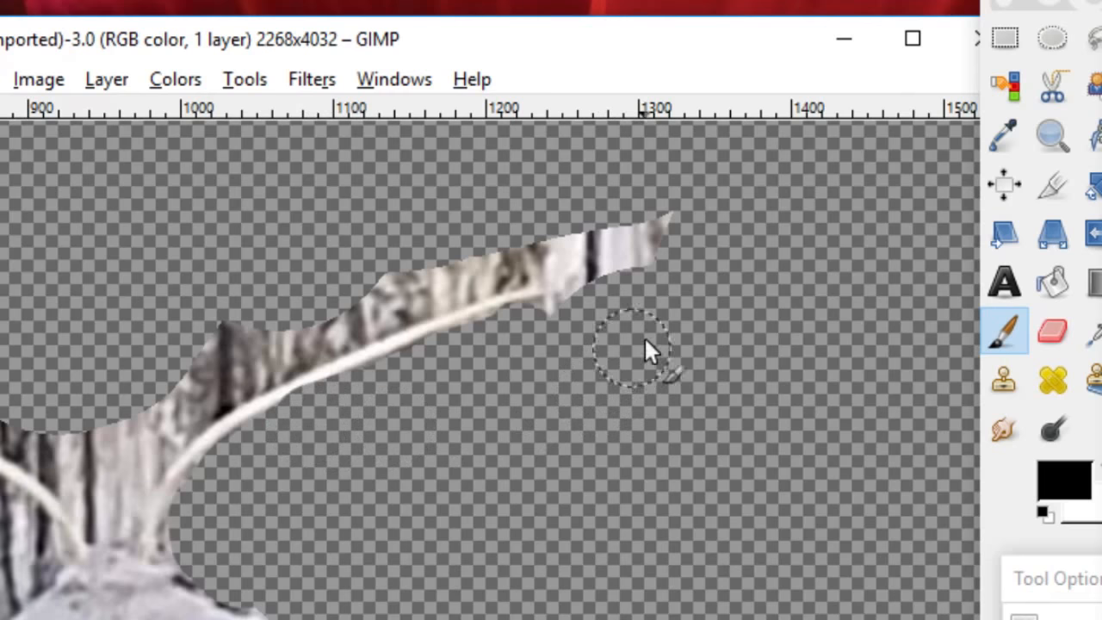
{"action": "mouse_move", "coordinate": [556, 336]}
{"action": "left_mouse_down"}
{"action": "mouse_move", "coordinate": [661, 275]}
{"action": "mouse_move", "coordinate": [657, 238]}
{"action": "mouse_move", "coordinate": [509, 251]}
{"action": "mouse_move", "coordinate": [217, 333]}
{"action": "left_mouse_up"}
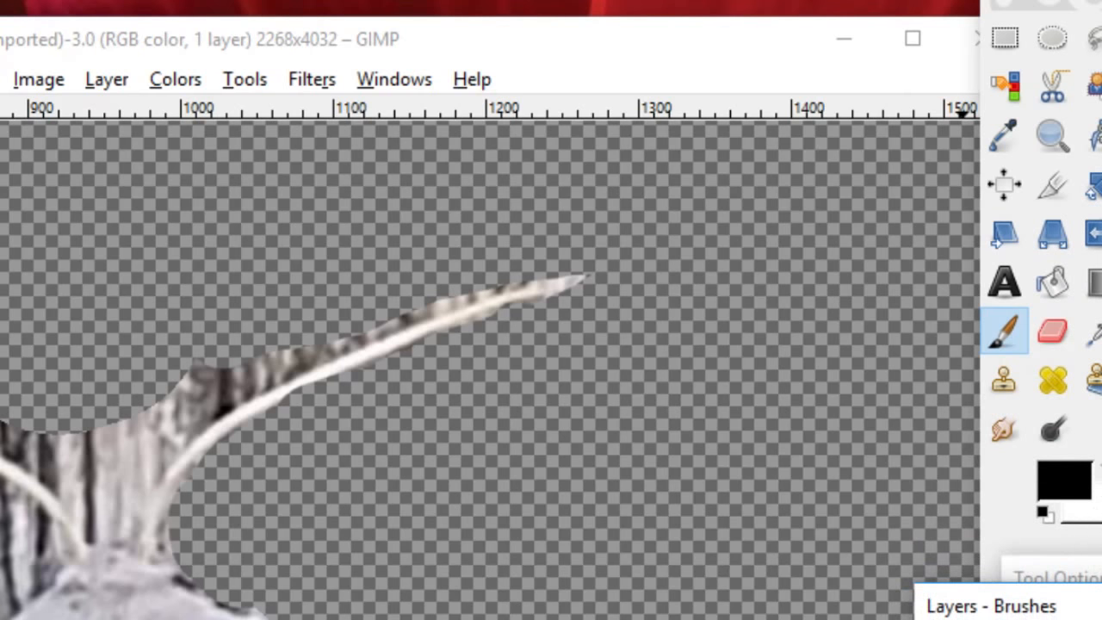
- Switch the foreground to white and restore a small spot just beneath the right antenna
{"action": "left_click", "coordinate": [1100, 467]}
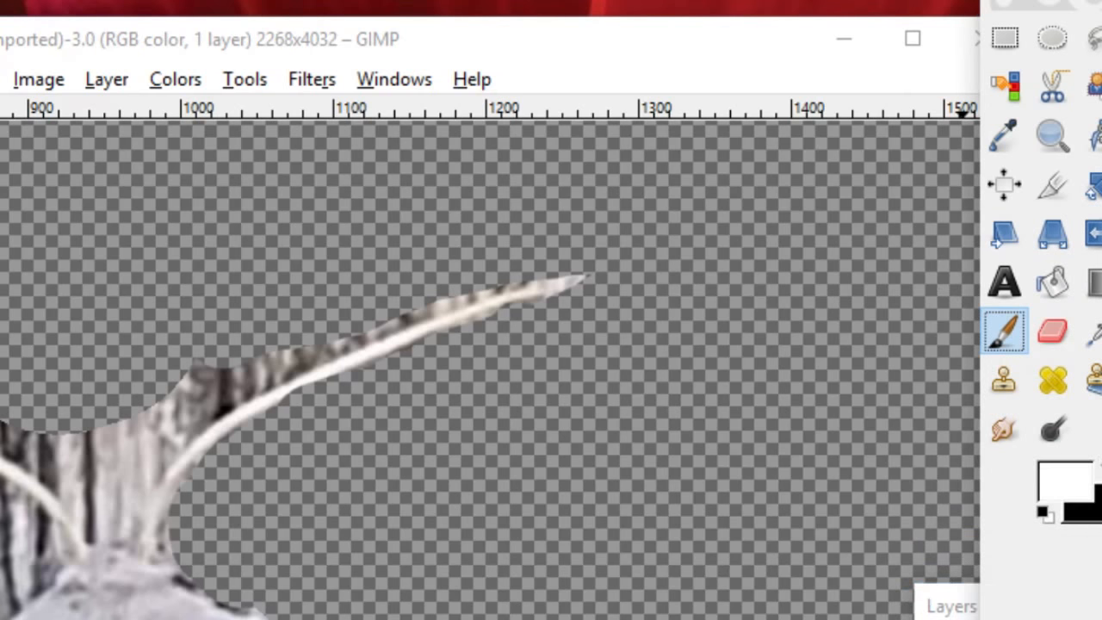
{"action": "left_click", "coordinate": [318, 422]}
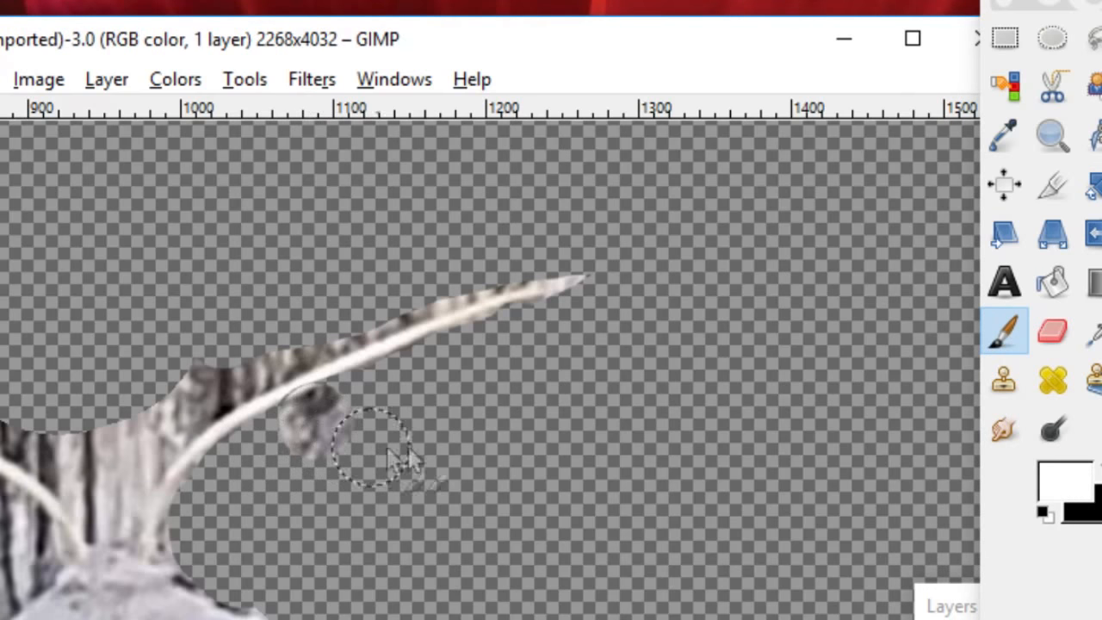
{"action": "left_click", "coordinate": [308, 412]}
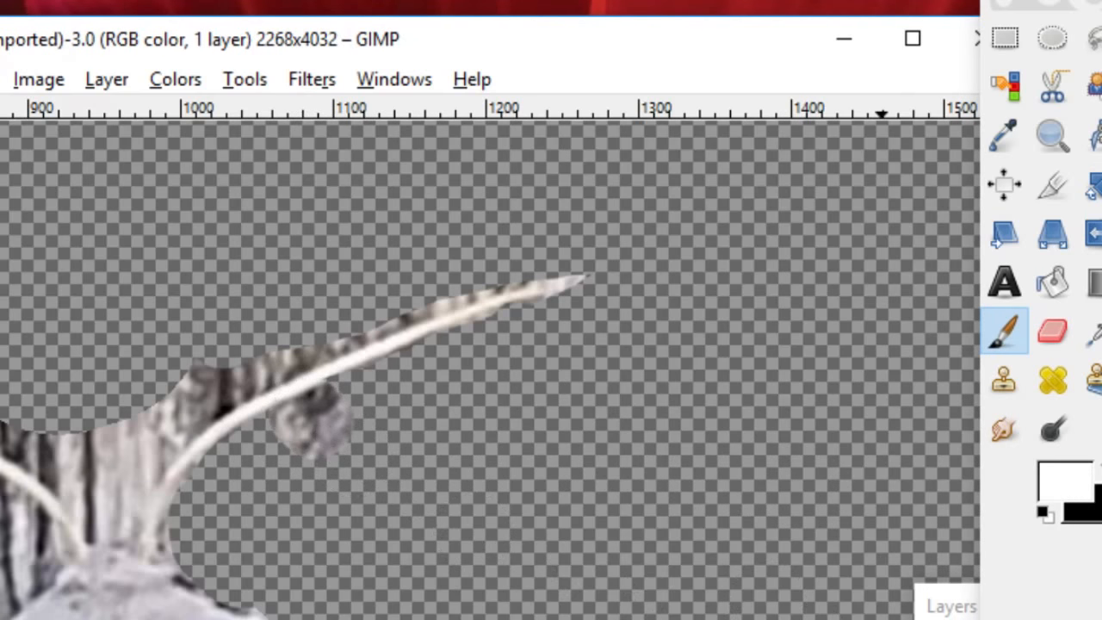
- Switch the foreground to black, mask out the spot beneath the right antenna, and trim the wood along the antenna's upper edge and tip
{"action": "left_click", "coordinate": [1101, 466]}
{"action": "left_click_drag", "start_coordinate": [352, 430], "coordinate": [322, 428]}
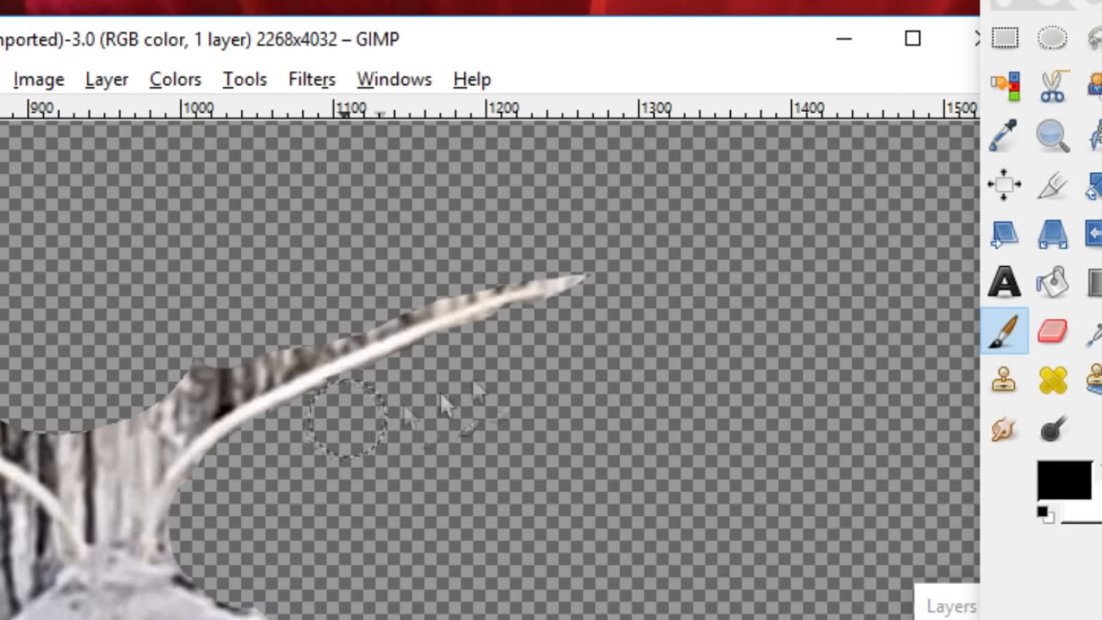
{"action": "left_click", "coordinate": [575, 288]}
{"action": "left_click_drag", "start_coordinate": [529, 241], "coordinate": [355, 298]}
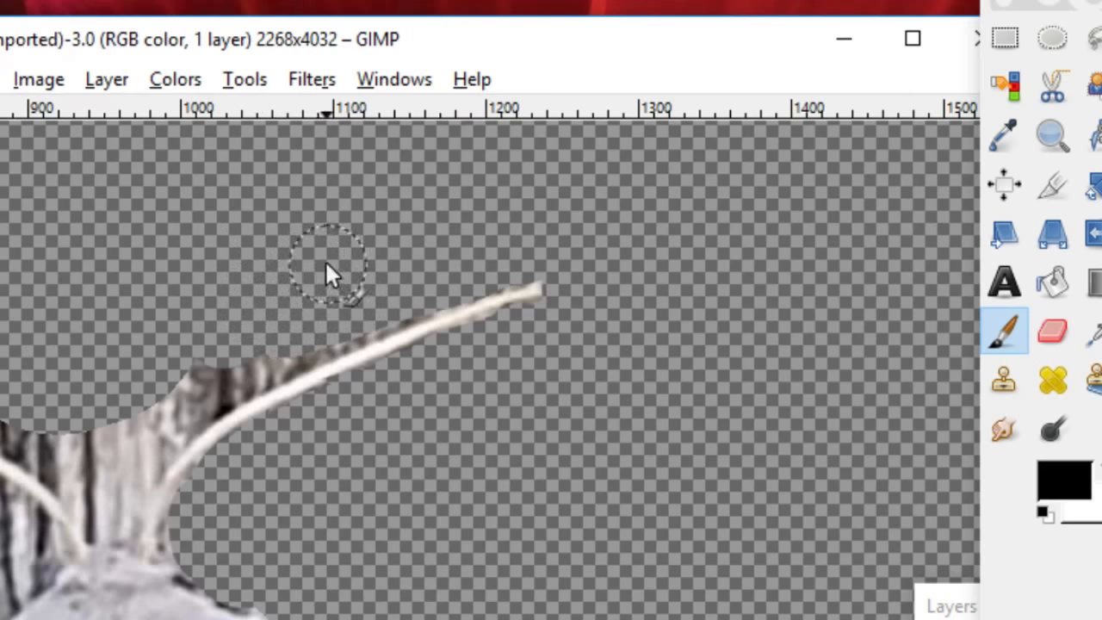
{"action": "mouse_move", "coordinate": [3, 415]}
{"action": "left_mouse_down"}
{"action": "mouse_move", "coordinate": [8, 435]}
{"action": "mouse_move", "coordinate": [94, 473]}
{"action": "mouse_move", "coordinate": [108, 505]}
{"action": "mouse_move", "coordinate": [124, 447]}
{"action": "mouse_move", "coordinate": [258, 357]}
{"action": "mouse_move", "coordinate": [376, 303]}
{"action": "mouse_move", "coordinate": [527, 285]}
{"action": "left_mouse_up"}
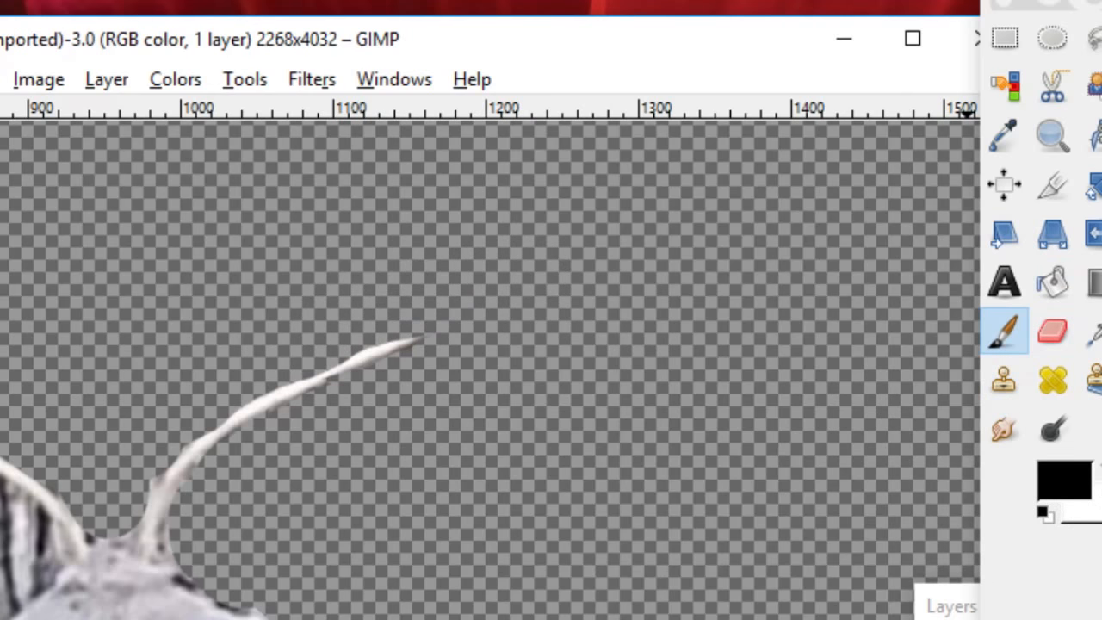
- Restore the outer half of the right antenna with white and mask out the wood around it with black
{"action": "key", "text": "x"}
{"action": "mouse_move", "coordinate": [574, 327]}
{"action": "left_mouse_down"}
{"action": "mouse_move", "coordinate": [353, 336]}
{"action": "mouse_move", "coordinate": [424, 332]}
{"action": "mouse_move", "coordinate": [557, 291]}
{"action": "mouse_move", "coordinate": [493, 314]}
{"action": "left_mouse_up"}
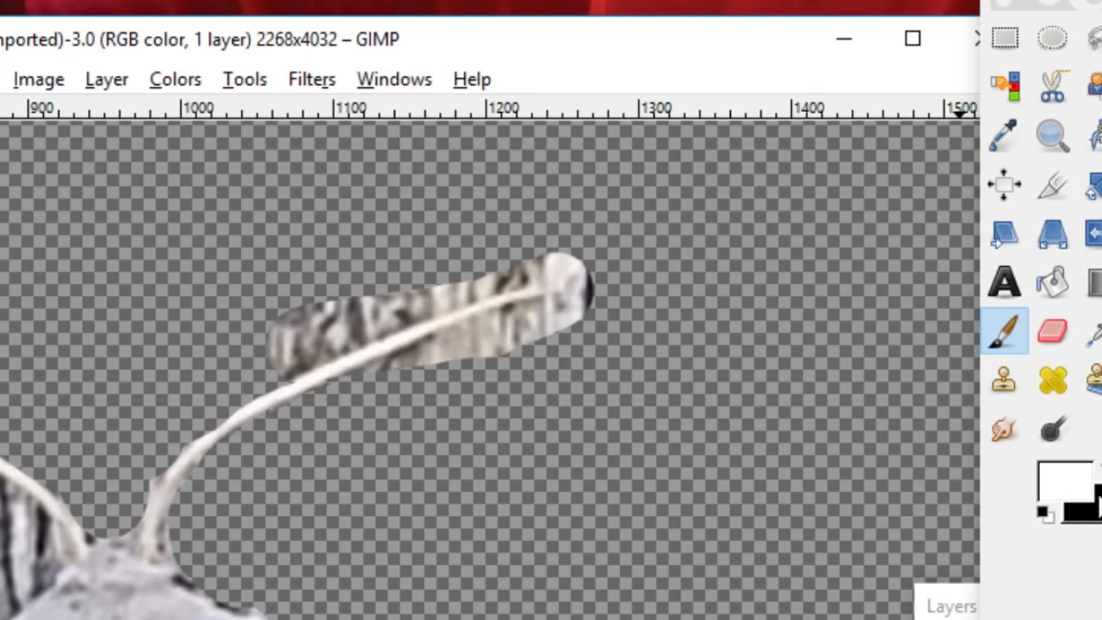
{"action": "left_click", "coordinate": [1101, 467]}
{"action": "mouse_move", "coordinate": [381, 395]}
{"action": "left_mouse_down"}
{"action": "mouse_move", "coordinate": [577, 341]}
{"action": "mouse_move", "coordinate": [528, 366]}
{"action": "mouse_move", "coordinate": [488, 362]}
{"action": "mouse_move", "coordinate": [611, 322]}
{"action": "mouse_move", "coordinate": [620, 294]}
{"action": "mouse_move", "coordinate": [619, 275]}
{"action": "mouse_move", "coordinate": [597, 271]}
{"action": "mouse_move", "coordinate": [597, 257]}
{"action": "mouse_move", "coordinate": [489, 246]}
{"action": "mouse_move", "coordinate": [275, 318]}
{"action": "mouse_move", "coordinate": [258, 345]}
{"action": "mouse_move", "coordinate": [352, 320]}
{"action": "mouse_move", "coordinate": [361, 291]}
{"action": "mouse_move", "coordinate": [513, 259]}
{"action": "mouse_move", "coordinate": [372, 286]}
{"action": "left_mouse_up"}
{"action": "scroll", "coordinate": [144, 200], "scroll_direction": "down", "scroll_amount": 3}
{"action": "scroll", "coordinate": [145, 199], "scroll_direction": "up", "scroll_amount": 3}
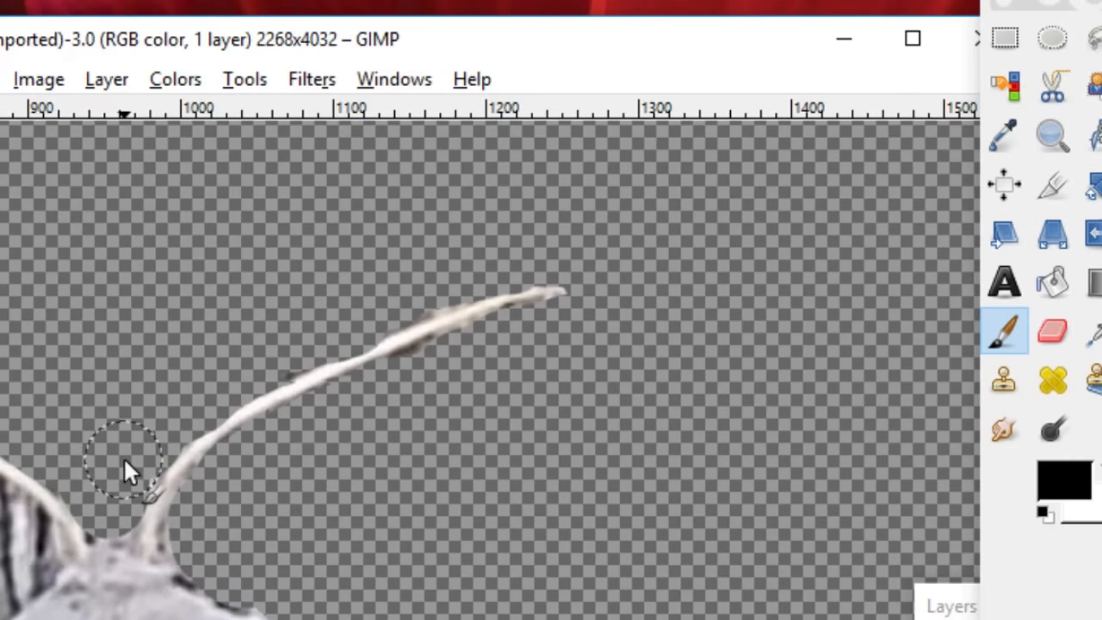
- Mask out the leftover wood and grass along the right wing's outer edge with the Paintbrush
{"action": "scroll", "coordinate": [123, 456], "scroll_direction": "up", "scroll_amount": 3}
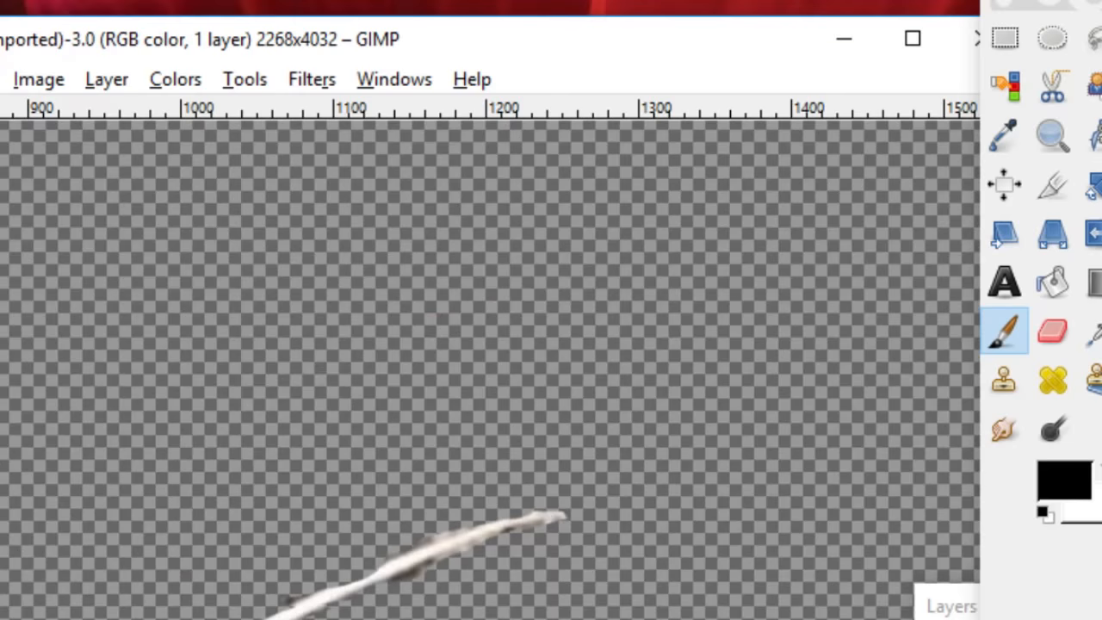
{"action": "scroll", "coordinate": [265, 542], "scroll_direction": "down", "scroll_amount": 3}
{"action": "scroll", "coordinate": [265, 543], "scroll_direction": "down", "scroll_amount": 4}
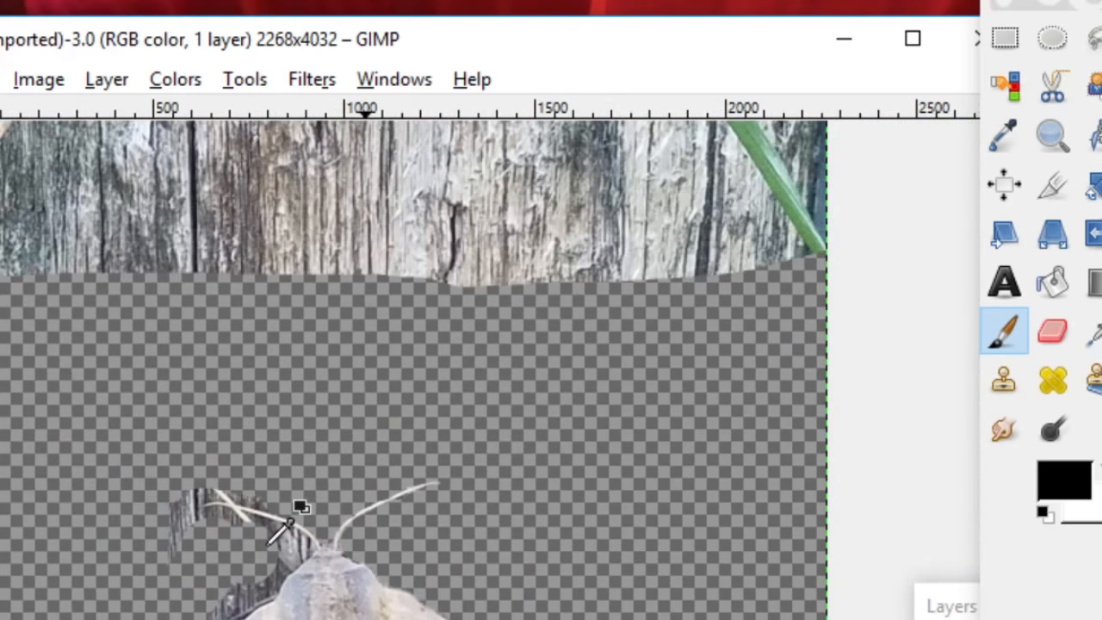
{"action": "scroll", "coordinate": [266, 542], "scroll_direction": "down", "scroll_amount": 5}
{"action": "scroll", "coordinate": [265, 541], "scroll_direction": "up", "scroll_amount": 3}
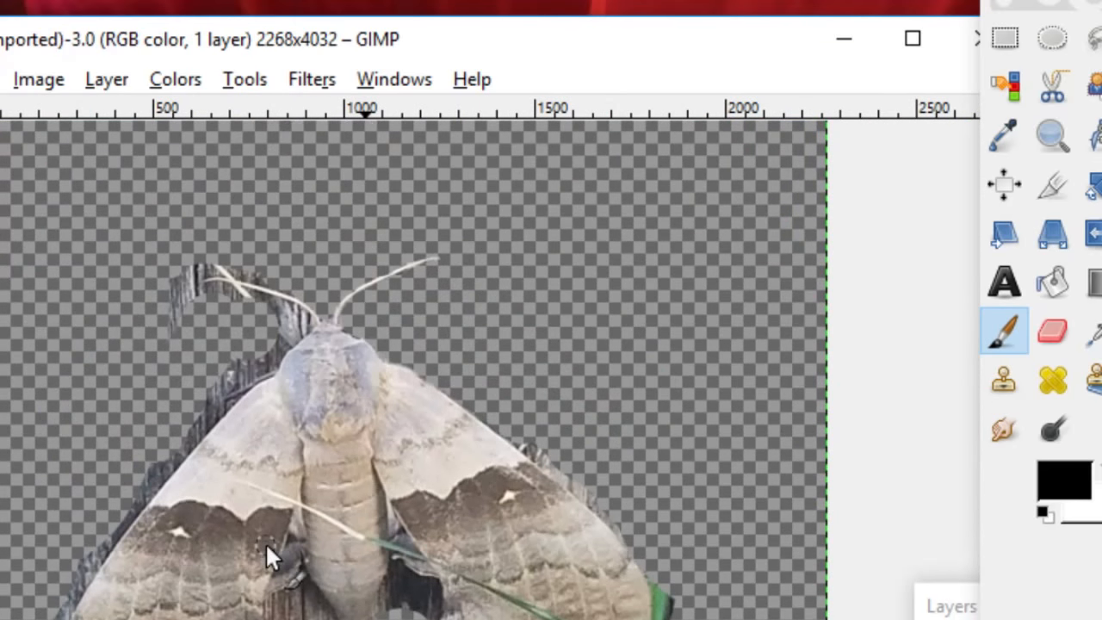
{"action": "scroll", "coordinate": [689, 607], "scroll_direction": "up", "scroll_amount": 3}
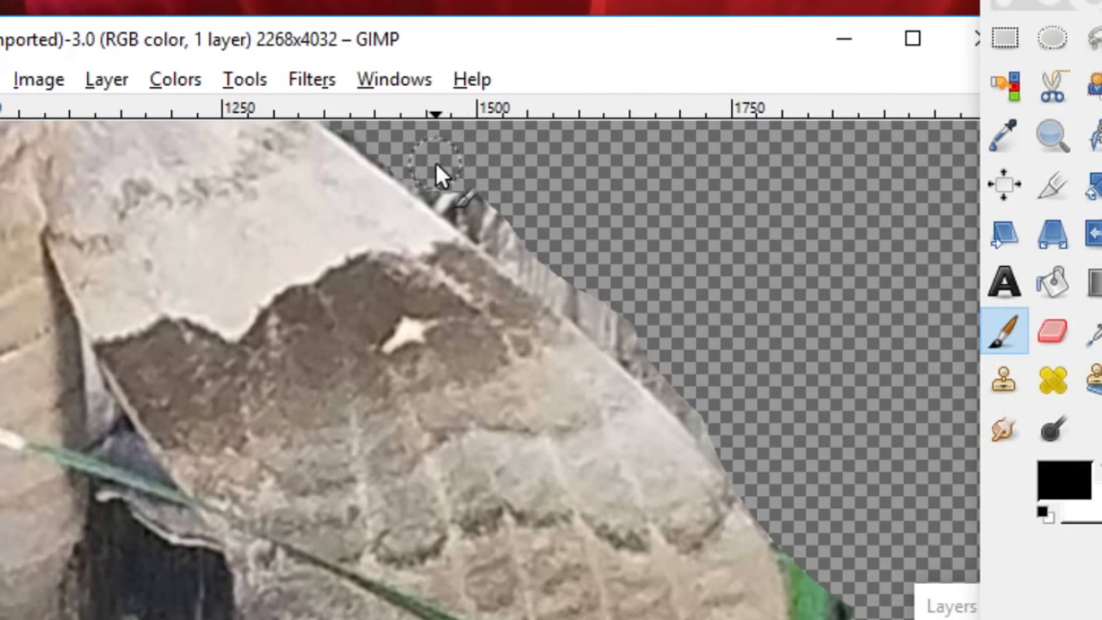
{"action": "mouse_move", "coordinate": [446, 177]}
{"action": "left_mouse_down"}
{"action": "mouse_move", "coordinate": [593, 286]}
{"action": "mouse_move", "coordinate": [752, 466]}
{"action": "left_mouse_up"}
{"action": "mouse_move", "coordinate": [492, 220]}
{"action": "left_mouse_down"}
{"action": "mouse_move", "coordinate": [654, 356]}
{"action": "mouse_move", "coordinate": [736, 368]}
{"action": "mouse_move", "coordinate": [799, 515]}
{"action": "mouse_move", "coordinate": [813, 600]}
{"action": "mouse_move", "coordinate": [839, 607]}
{"action": "left_mouse_up"}
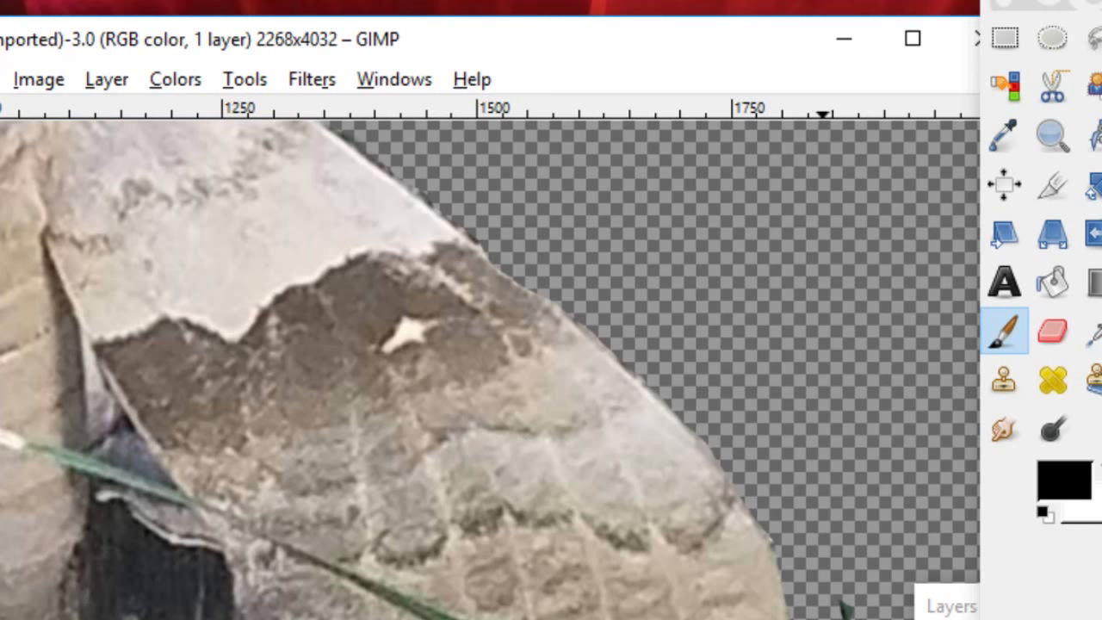
{"action": "mouse_move", "coordinate": [841, 607]}
{"action": "left_mouse_down"}
{"action": "mouse_move", "coordinate": [850, 603]}
{"action": "mouse_move", "coordinate": [801, 594]}
{"action": "left_mouse_up"}
- Mask out the wood in the gaps between the abdomen and both wings
{"action": "mouse_move", "coordinate": [185, 607]}
{"action": "left_mouse_down"}
{"action": "mouse_move", "coordinate": [117, 539]}
{"action": "mouse_move", "coordinate": [90, 601]}
{"action": "mouse_move", "coordinate": [117, 523]}
{"action": "mouse_move", "coordinate": [140, 548]}
{"action": "mouse_move", "coordinate": [198, 564]}
{"action": "mouse_move", "coordinate": [202, 612]}
{"action": "mouse_move", "coordinate": [129, 584]}
{"action": "mouse_move", "coordinate": [90, 617]}
{"action": "mouse_move", "coordinate": [106, 611]}
{"action": "mouse_move", "coordinate": [61, 613]}
{"action": "left_mouse_up"}
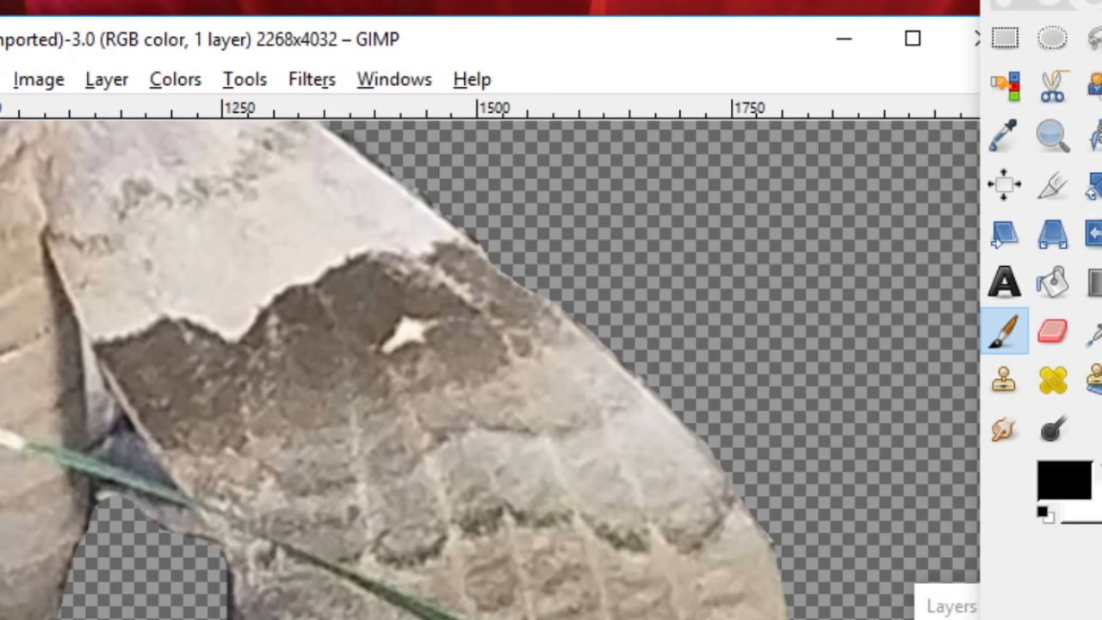
{"action": "scroll", "coordinate": [417, 370], "scroll_direction": "left", "scroll_amount": 5}
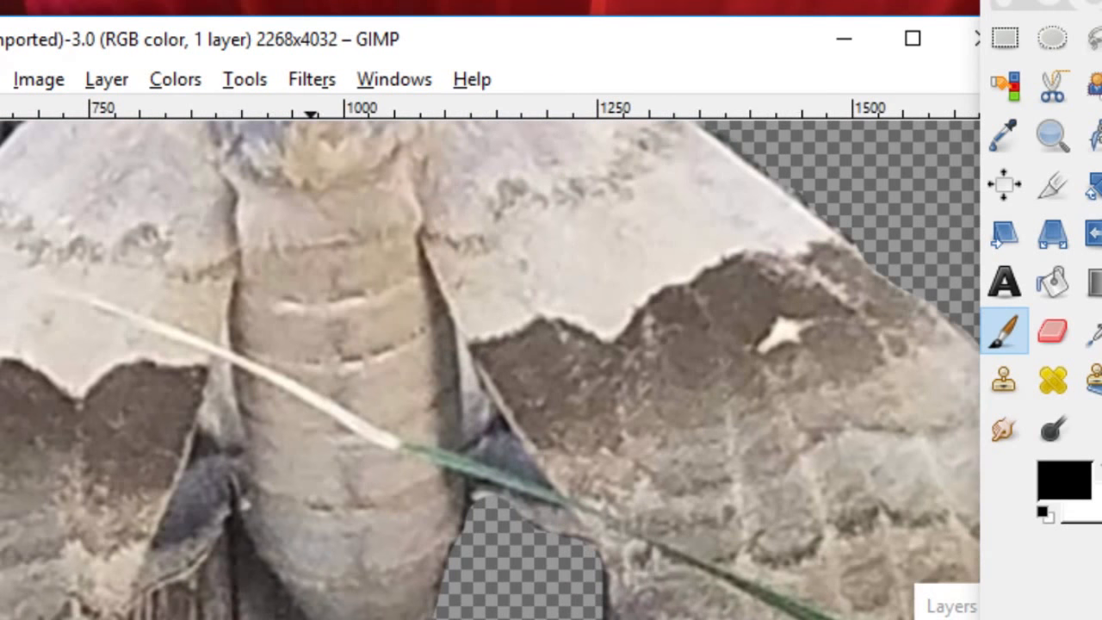
{"action": "mouse_move", "coordinate": [292, 618]}
{"action": "left_mouse_down"}
{"action": "mouse_move", "coordinate": [234, 570]}
{"action": "mouse_move", "coordinate": [268, 614]}
{"action": "mouse_move", "coordinate": [304, 619]}
{"action": "left_mouse_up"}
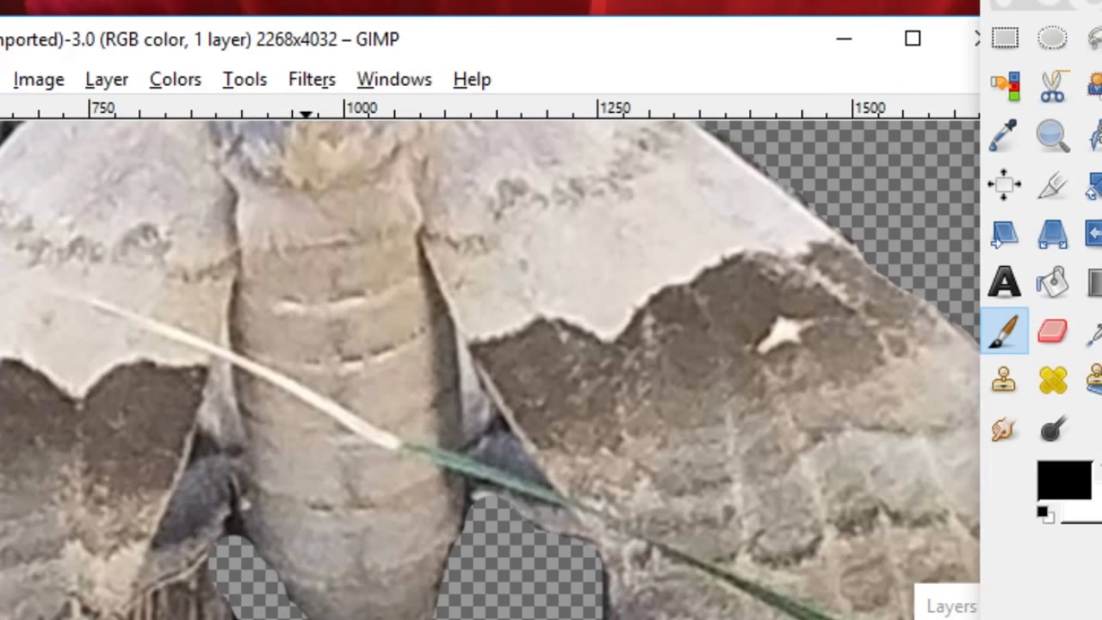
{"action": "mouse_move", "coordinate": [186, 619]}
{"action": "left_mouse_down"}
{"action": "mouse_move", "coordinate": [162, 609]}
{"action": "mouse_move", "coordinate": [204, 598]}
{"action": "mouse_move", "coordinate": [175, 609]}
{"action": "mouse_move", "coordinate": [244, 619]}
{"action": "mouse_move", "coordinate": [230, 616]}
{"action": "left_mouse_up"}
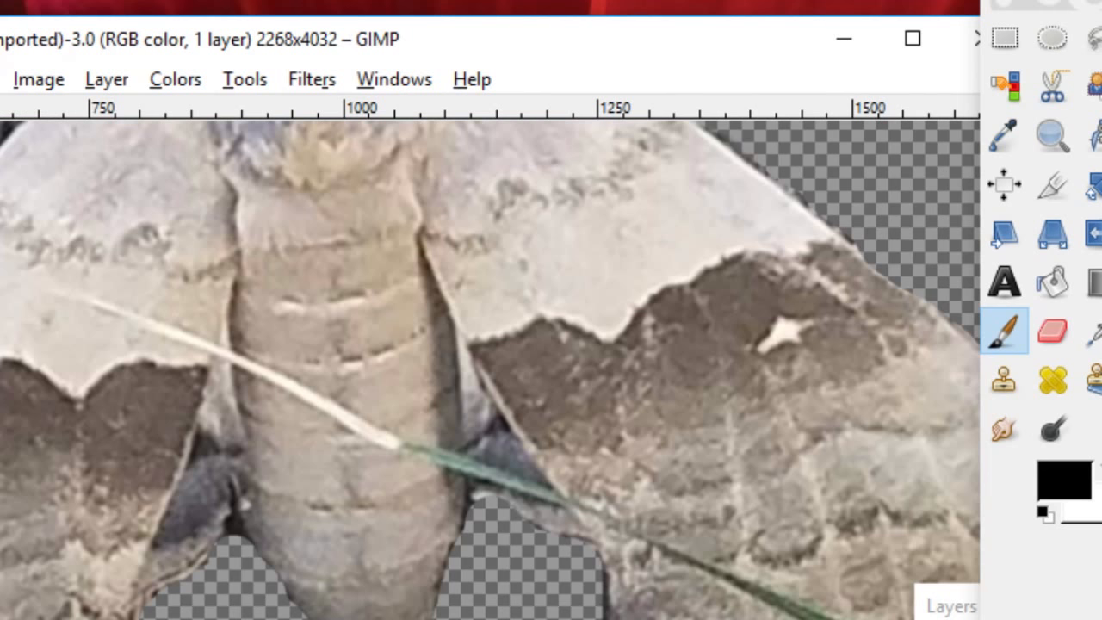
- Mask out the strip of wood along the left wing's outer edge, from the shoulder downward
{"action": "scroll", "coordinate": [491, 362], "scroll_direction": "left", "scroll_amount": 5}
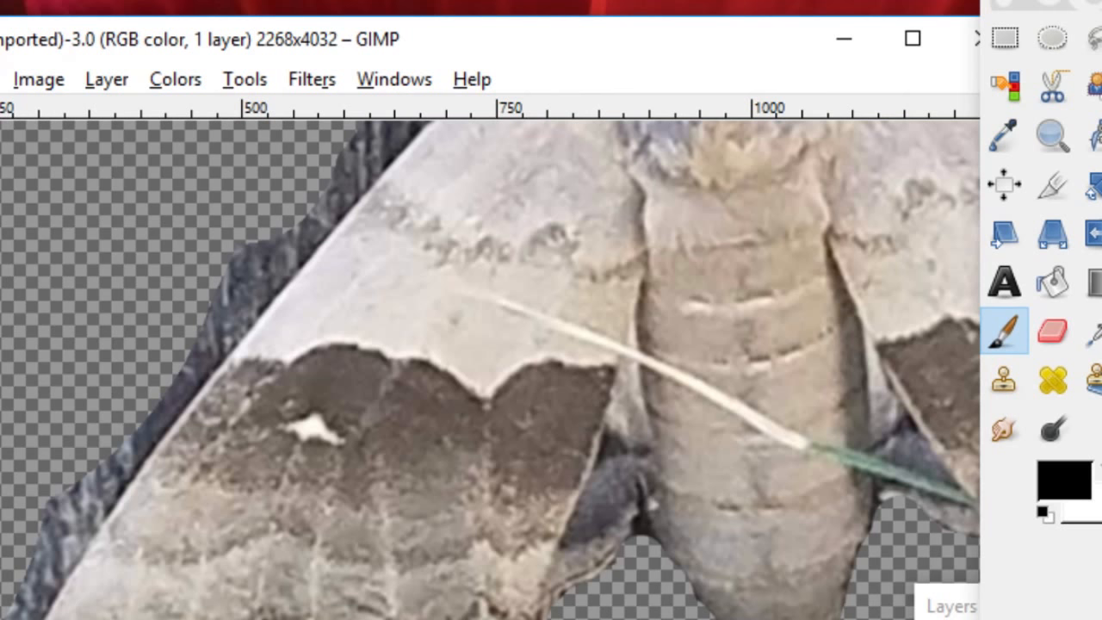
{"action": "scroll", "coordinate": [491, 371], "scroll_direction": "up", "scroll_amount": 5}
{"action": "mouse_move", "coordinate": [563, 153]}
{"action": "left_mouse_down"}
{"action": "mouse_move", "coordinate": [546, 217]}
{"action": "mouse_move", "coordinate": [484, 242]}
{"action": "mouse_move", "coordinate": [459, 283]}
{"action": "mouse_move", "coordinate": [421, 306]}
{"action": "mouse_move", "coordinate": [217, 575]}
{"action": "mouse_move", "coordinate": [155, 608]}
{"action": "mouse_move", "coordinate": [138, 598]}
{"action": "left_mouse_up"}
{"action": "mouse_move", "coordinate": [492, 201]}
{"action": "left_mouse_down"}
{"action": "mouse_move", "coordinate": [408, 254]}
{"action": "mouse_move", "coordinate": [410, 332]}
{"action": "mouse_move", "coordinate": [425, 333]}
{"action": "mouse_move", "coordinate": [441, 286]}
{"action": "left_mouse_up"}
{"action": "mouse_move", "coordinate": [564, 186]}
{"action": "left_mouse_down"}
{"action": "mouse_move", "coordinate": [489, 257]}
{"action": "mouse_move", "coordinate": [431, 271]}
{"action": "mouse_move", "coordinate": [278, 455]}
{"action": "mouse_move", "coordinate": [239, 484]}
{"action": "left_mouse_up"}
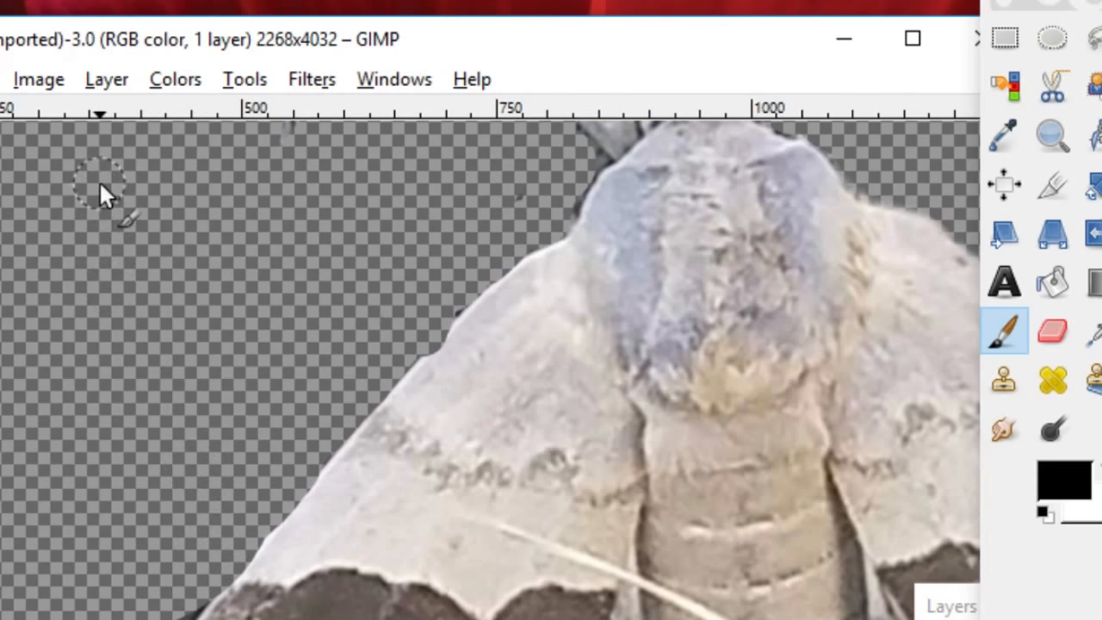
{"action": "scroll", "coordinate": [33, 428], "scroll_direction": "down", "scroll_amount": 5}
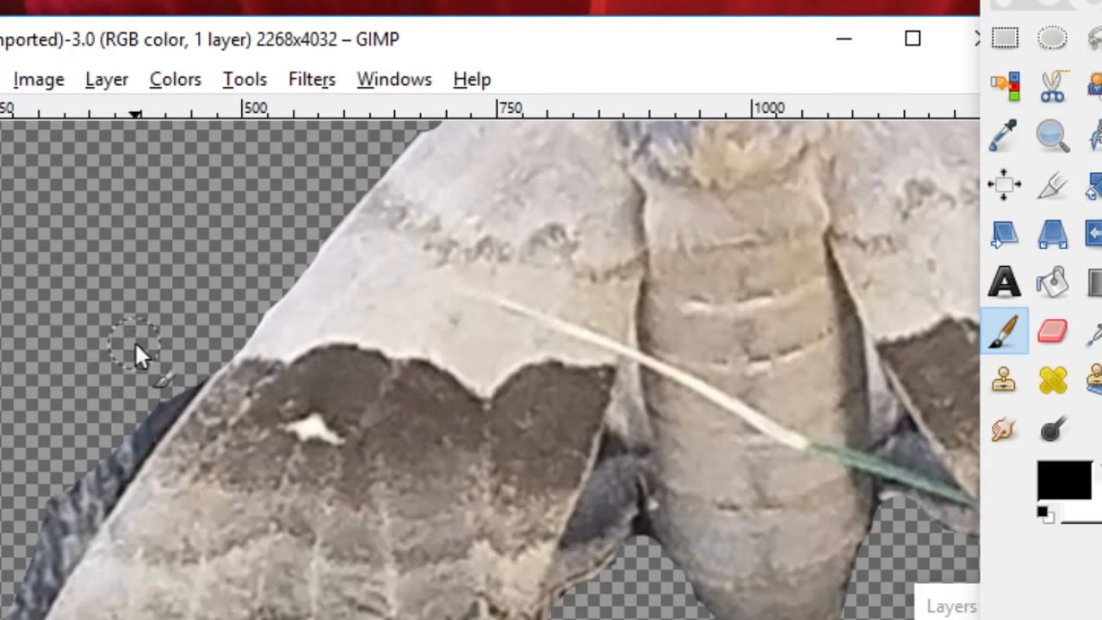
{"action": "mouse_move", "coordinate": [192, 370]}
{"action": "left_mouse_down"}
{"action": "mouse_move", "coordinate": [144, 436]}
{"action": "mouse_move", "coordinate": [66, 516]}
{"action": "mouse_move", "coordinate": [5, 618]}
{"action": "left_mouse_up"}
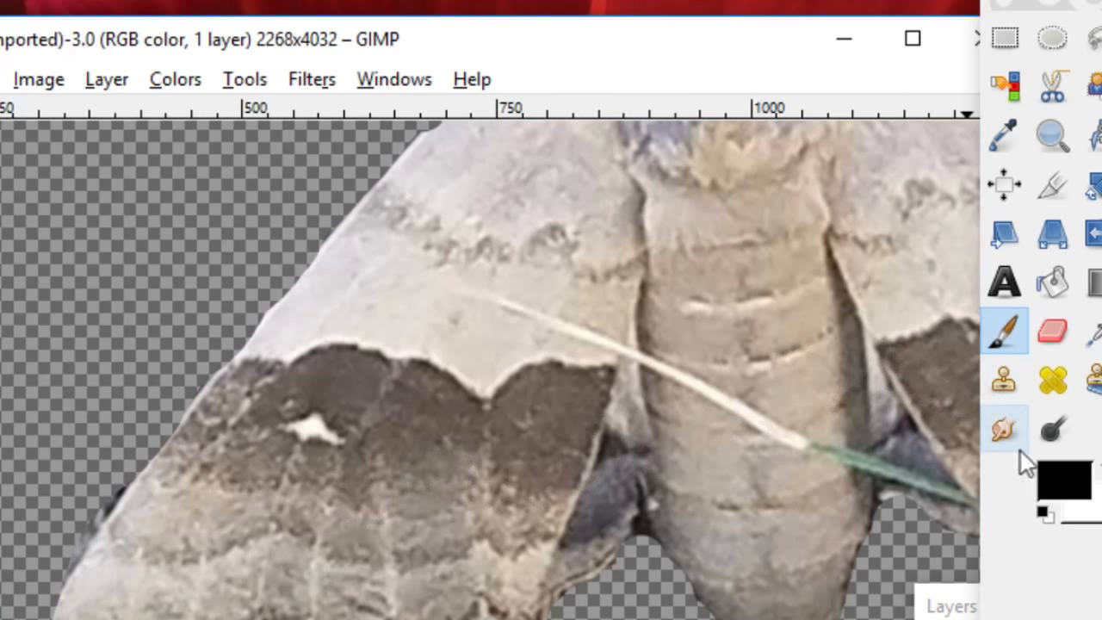
- Restore a small spot on the lower part of the left wing's outer edge with white and return the foreground to black
{"action": "left_click", "coordinate": [1095, 467]}
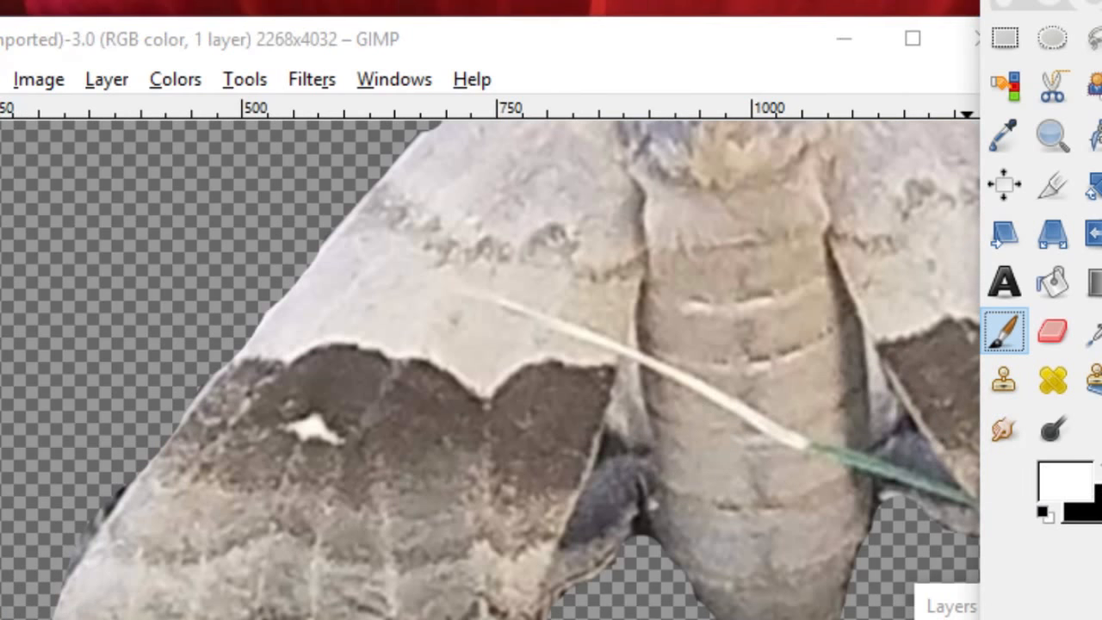
{"action": "left_click", "coordinate": [32, 610]}
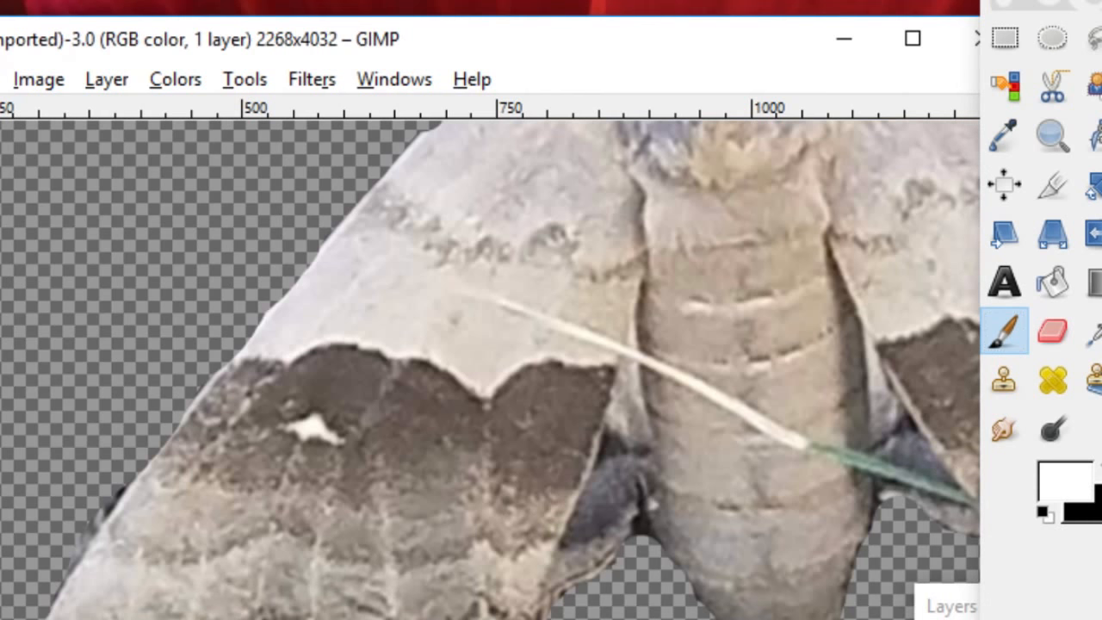
{"action": "left_click", "coordinate": [1095, 472]}
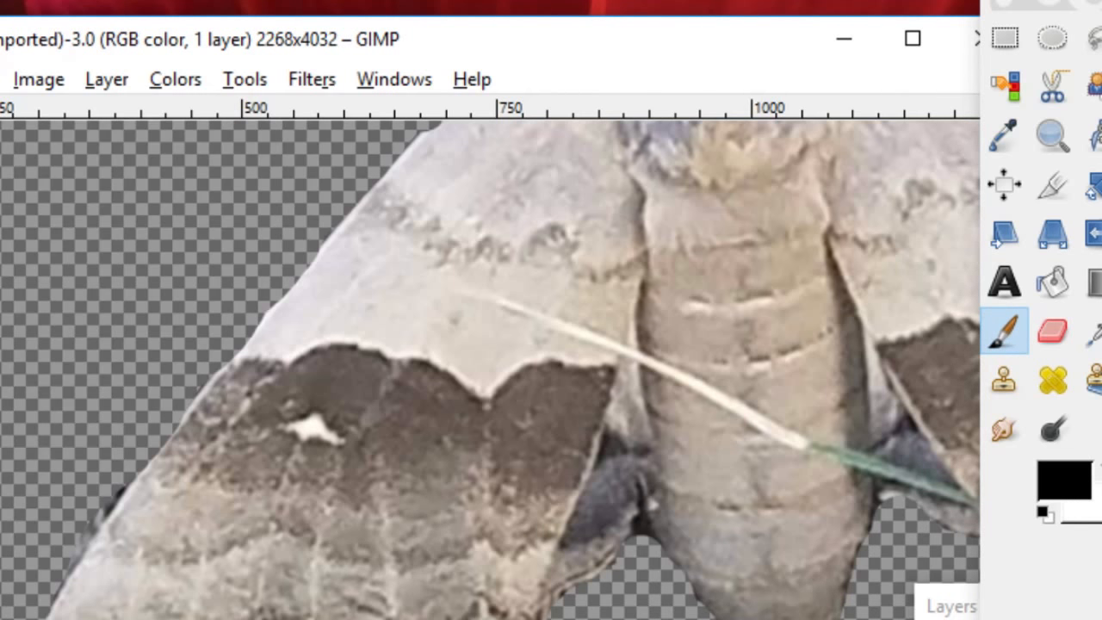
- Mask out the wood beneath the left antenna and beside its base at the head
{"action": "scroll", "coordinate": [491, 370], "scroll_direction": "down", "scroll_amount": 4}
{"action": "scroll", "coordinate": [491, 371], "scroll_direction": "up", "scroll_amount": 2}
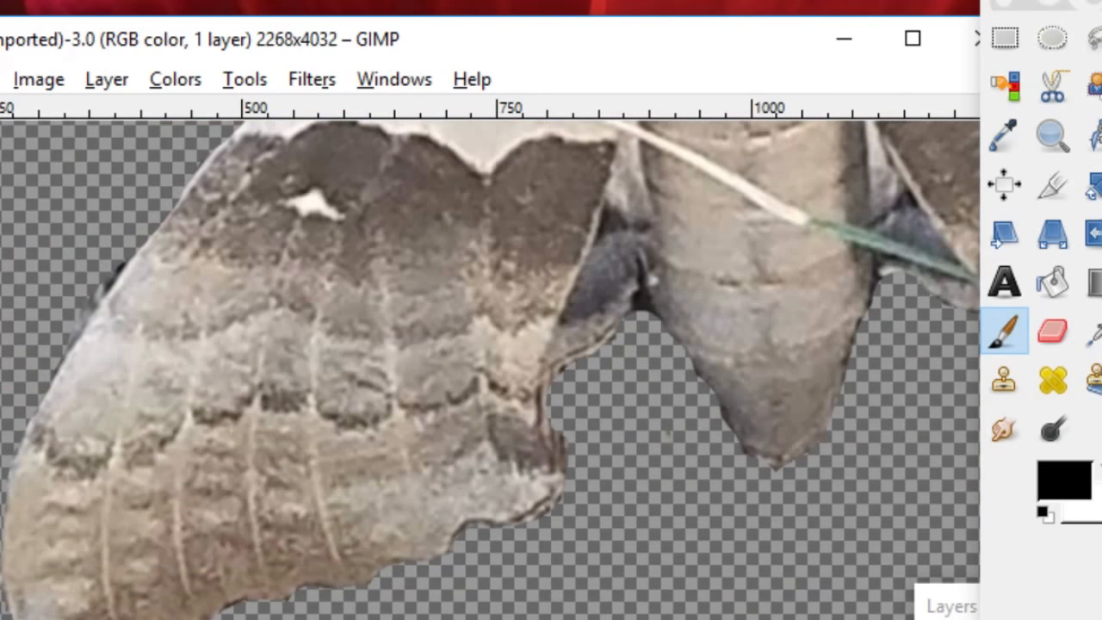
{"action": "scroll", "coordinate": [72, 485], "scroll_direction": "up", "scroll_amount": 4}
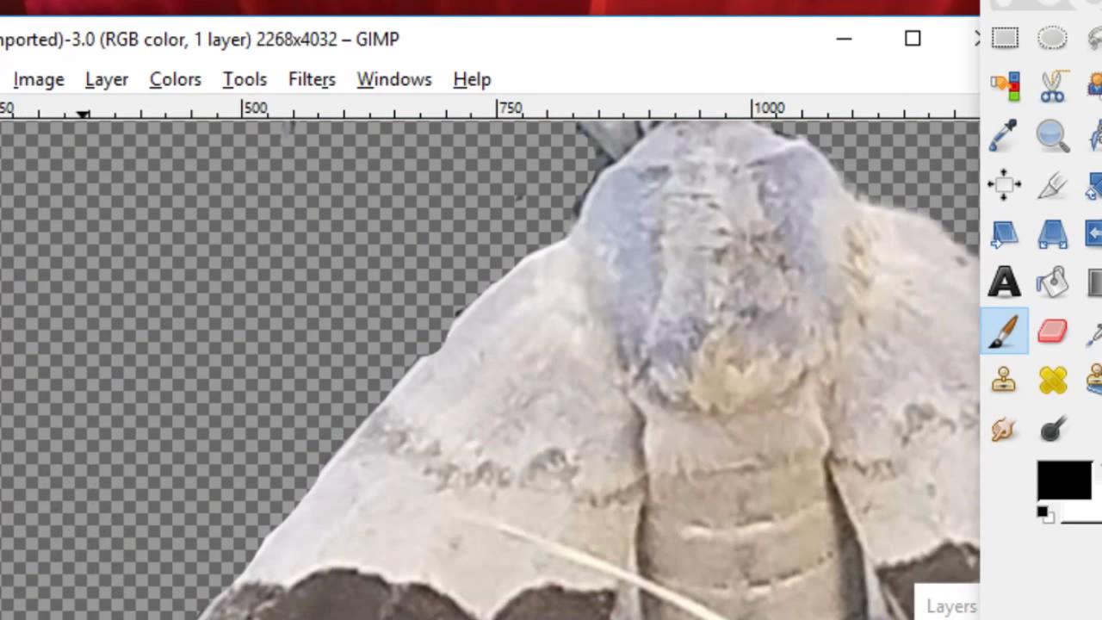
{"action": "scroll", "coordinate": [73, 485], "scroll_direction": "down", "scroll_amount": 2}
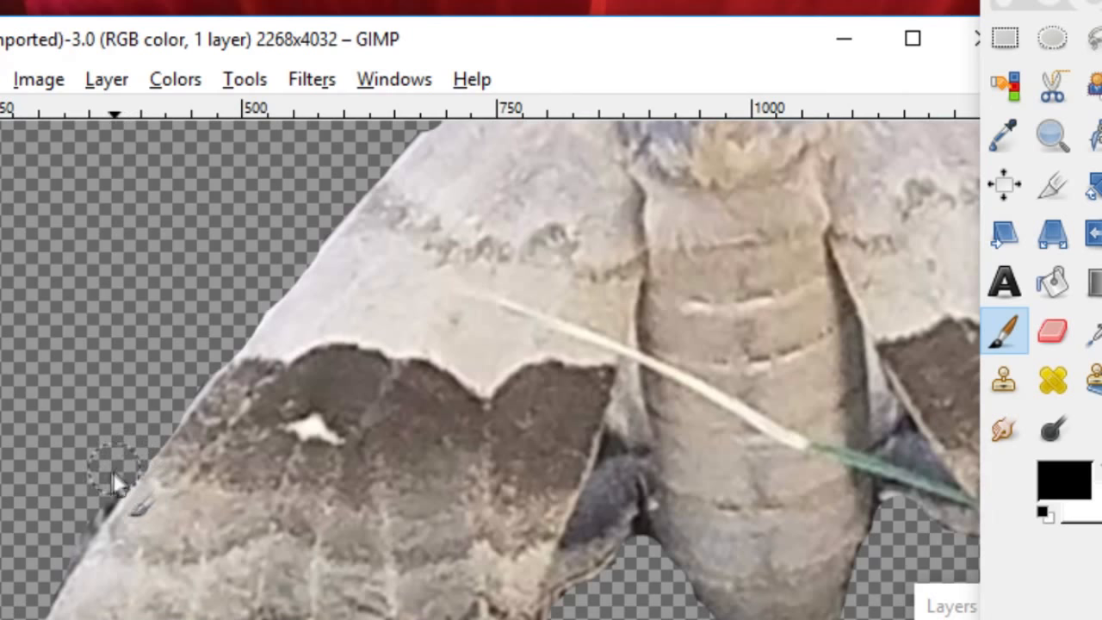
{"action": "scroll", "coordinate": [17, 603], "scroll_direction": "up", "scroll_amount": 5}
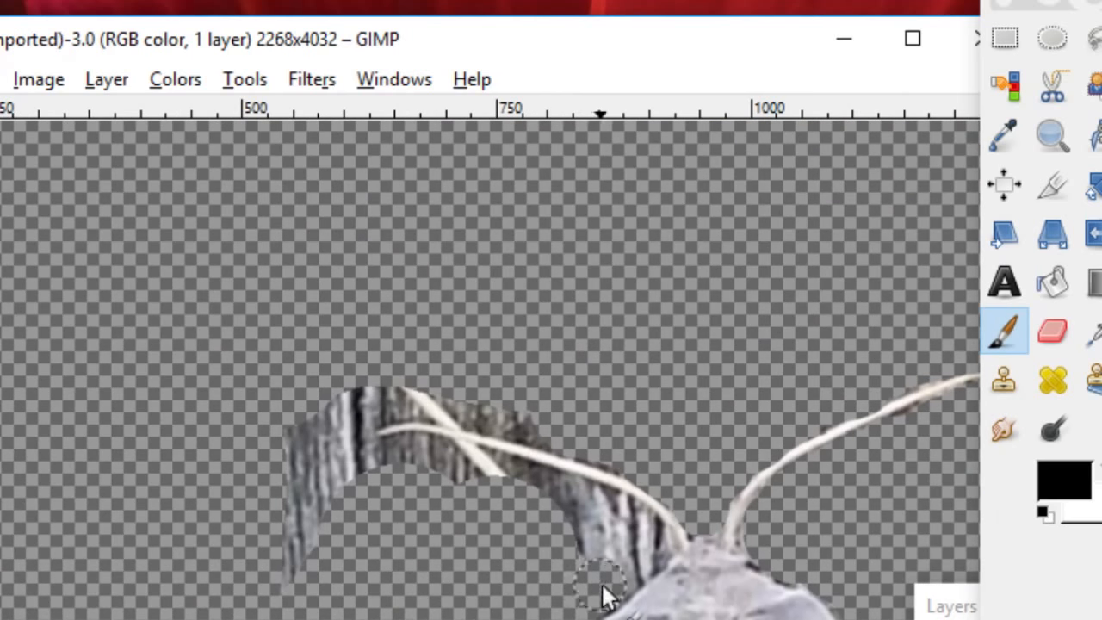
{"action": "mouse_move", "coordinate": [640, 546]}
{"action": "left_mouse_down"}
{"action": "mouse_move", "coordinate": [470, 498]}
{"action": "mouse_move", "coordinate": [362, 482]}
{"action": "mouse_move", "coordinate": [309, 491]}
{"action": "mouse_move", "coordinate": [428, 465]}
{"action": "mouse_move", "coordinate": [511, 485]}
{"action": "left_mouse_up"}
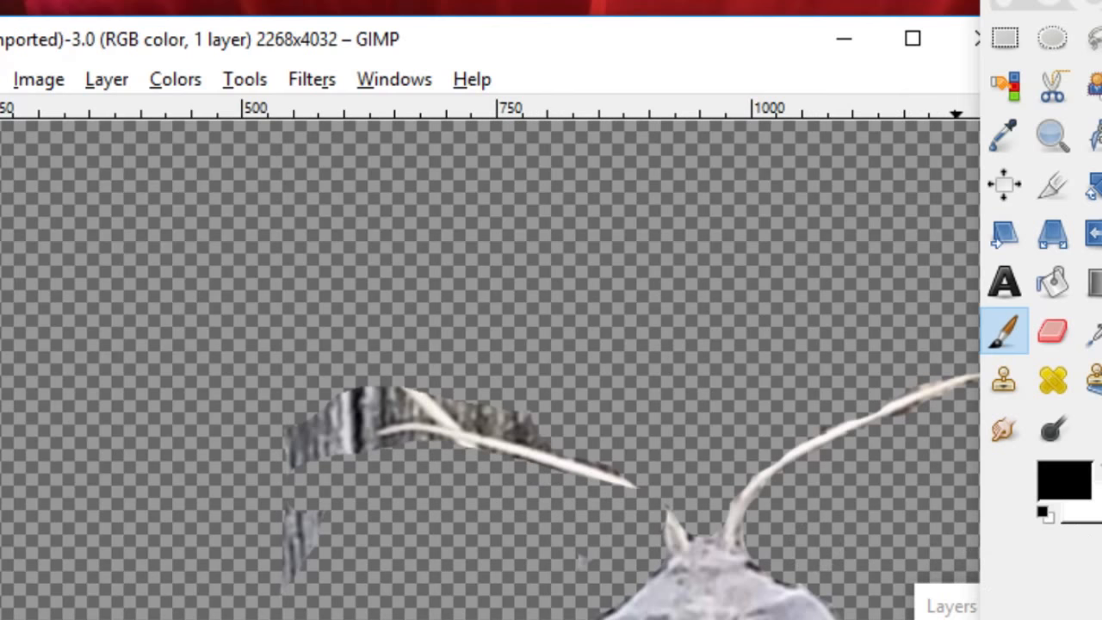
- Restore the missing section of the left antenna near the head with white and switch the foreground back to black
{"action": "key", "text": "x"}
{"action": "left_click_drag", "start_coordinate": [596, 474], "coordinate": [667, 508]}
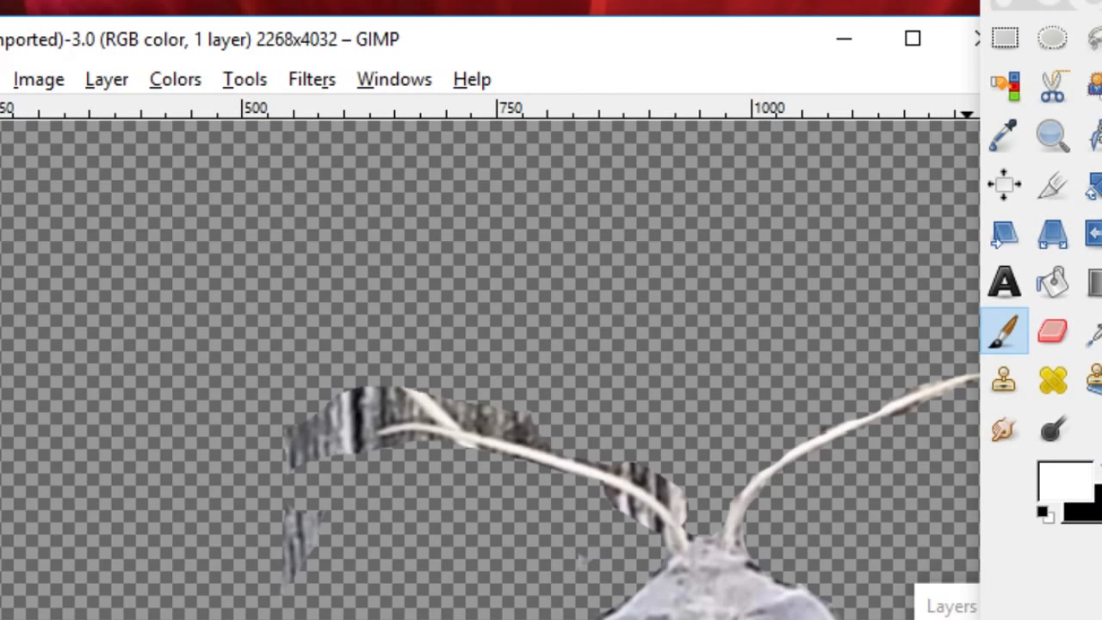
{"action": "left_click", "coordinate": [1087, 482]}
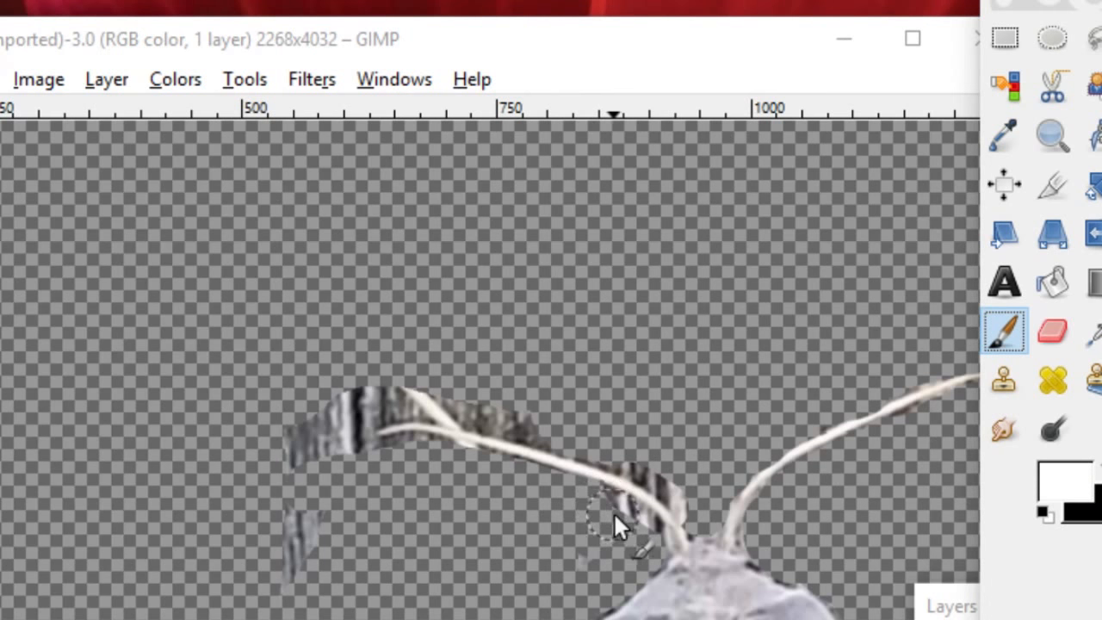
{"action": "left_click_drag", "start_coordinate": [613, 511], "coordinate": [639, 522]}
{"action": "left_click", "coordinate": [1100, 470]}
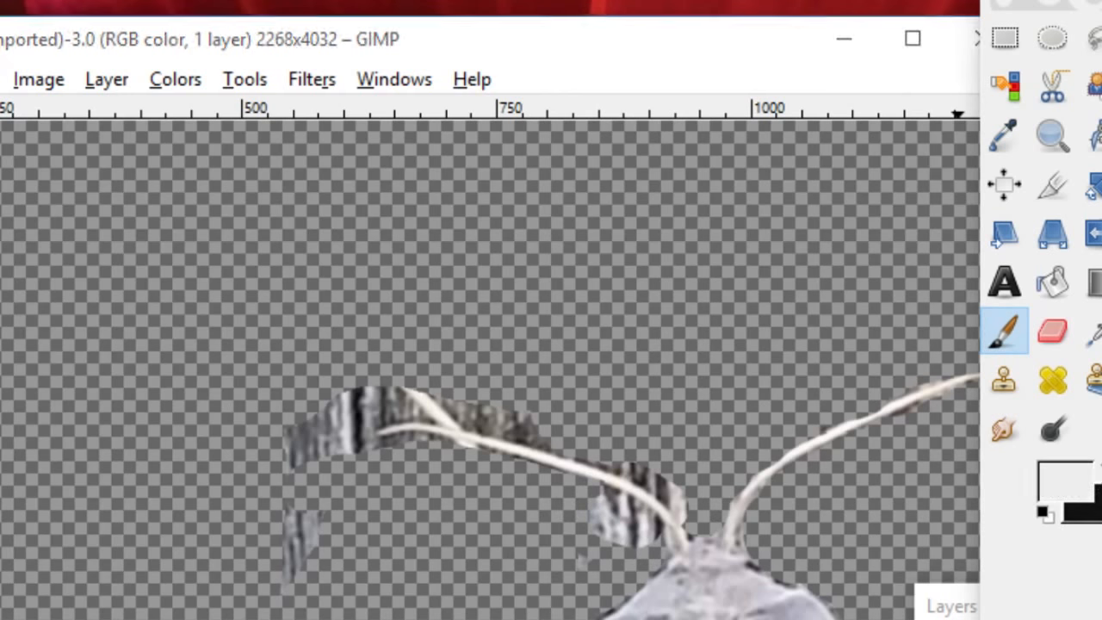
- Mask out the wood around the left antenna, including the stray grass blade crossing it and the patches beyond its tip
{"action": "left_click_drag", "start_coordinate": [589, 509], "coordinate": [584, 510]}
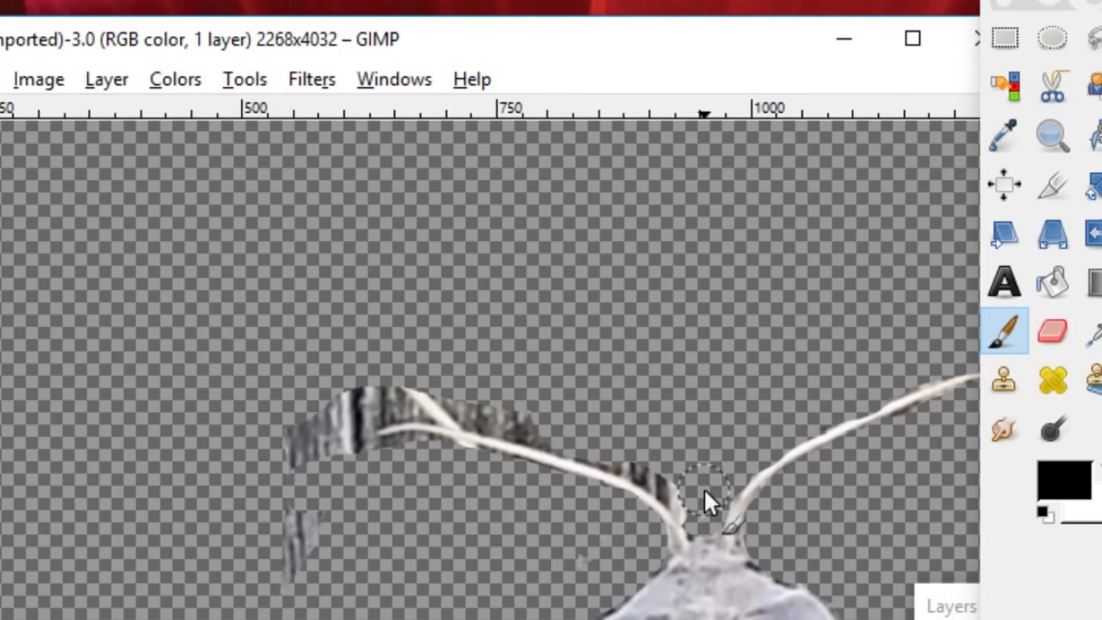
{"action": "mouse_move", "coordinate": [703, 510]}
{"action": "left_mouse_down"}
{"action": "mouse_move", "coordinate": [662, 471]}
{"action": "mouse_move", "coordinate": [612, 454]}
{"action": "left_mouse_up"}
{"action": "left_click_drag", "start_coordinate": [549, 435], "coordinate": [544, 430]}
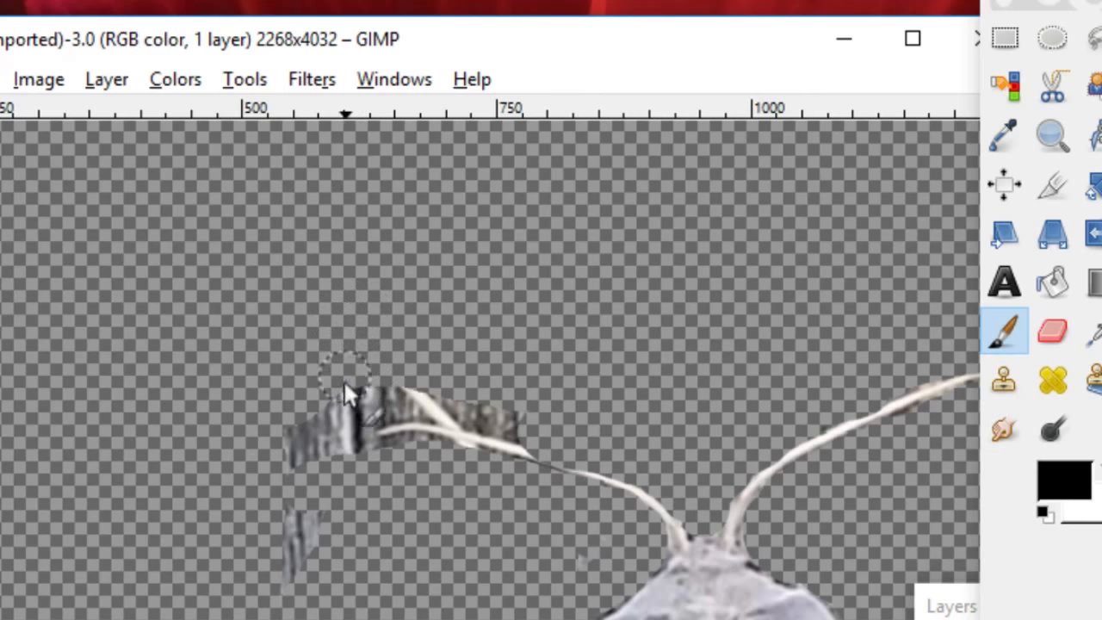
{"action": "left_click_drag", "start_coordinate": [398, 398], "coordinate": [480, 401]}
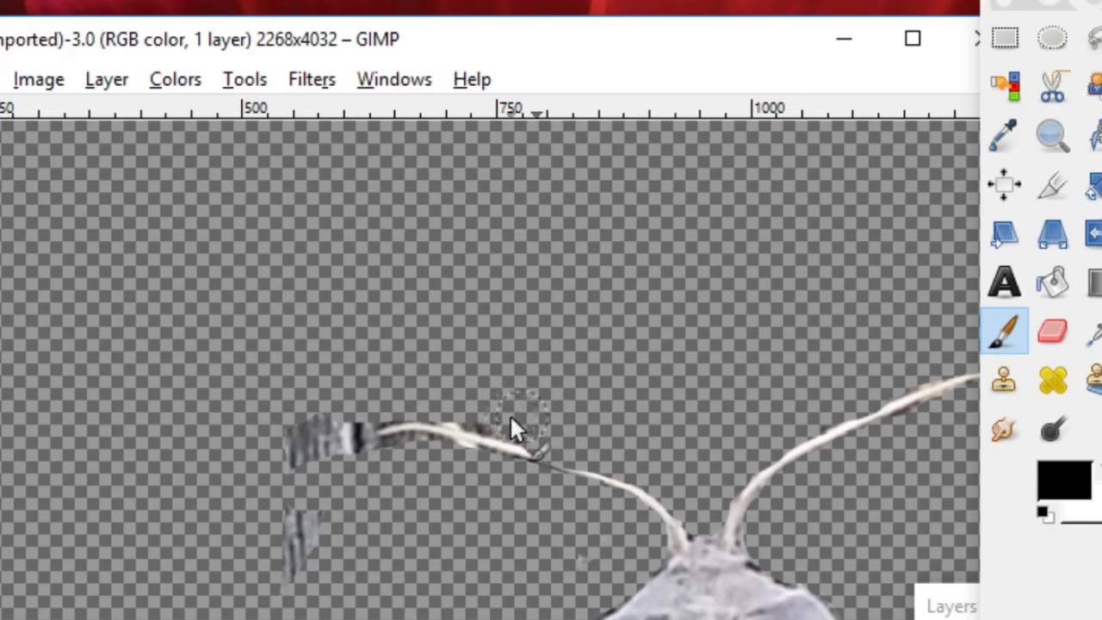
{"action": "mouse_move", "coordinate": [428, 405]}
{"action": "left_mouse_down"}
{"action": "mouse_move", "coordinate": [345, 413]}
{"action": "mouse_move", "coordinate": [300, 521]}
{"action": "mouse_move", "coordinate": [344, 417]}
{"action": "mouse_move", "coordinate": [387, 414]}
{"action": "mouse_move", "coordinate": [327, 460]}
{"action": "mouse_move", "coordinate": [302, 603]}
{"action": "left_mouse_up"}
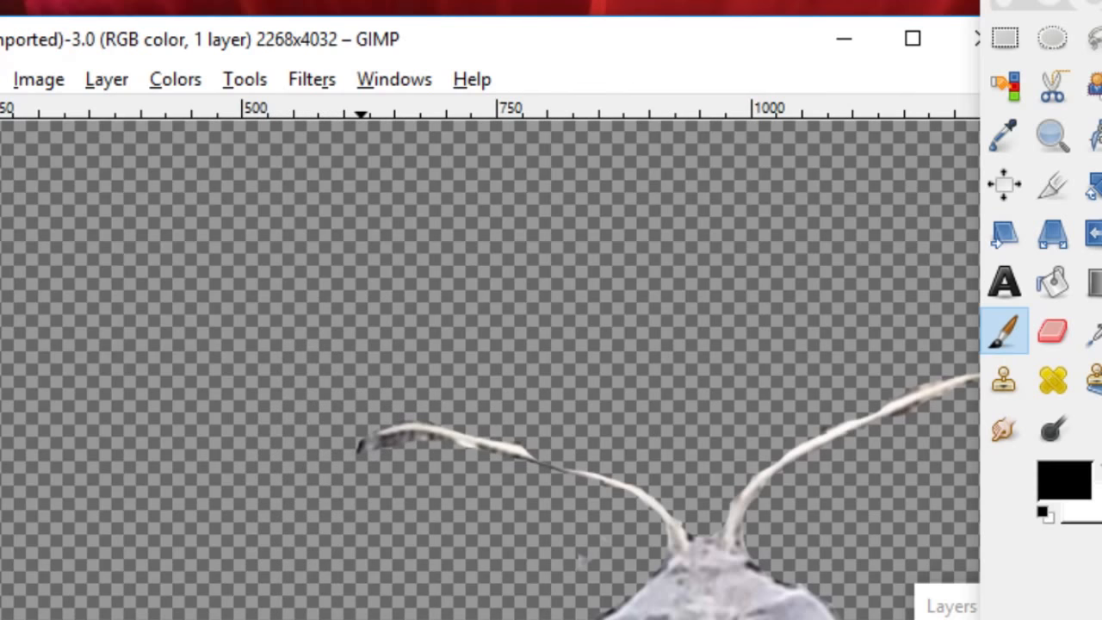
- Restore the notched section of the left wing's upper edge by painting white on the mask
{"action": "scroll", "coordinate": [393, 521], "scroll_direction": "down", "scroll_amount": 5}
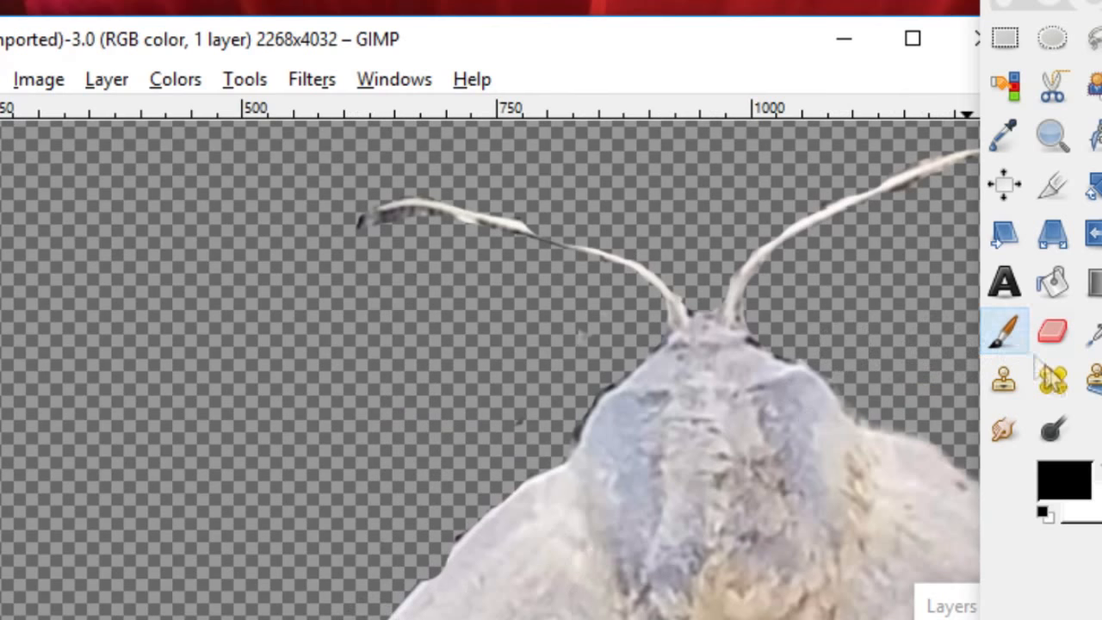
{"action": "left_click", "coordinate": [1087, 470]}
{"action": "scroll", "coordinate": [547, 370], "scroll_direction": "down", "scroll_amount": 5}
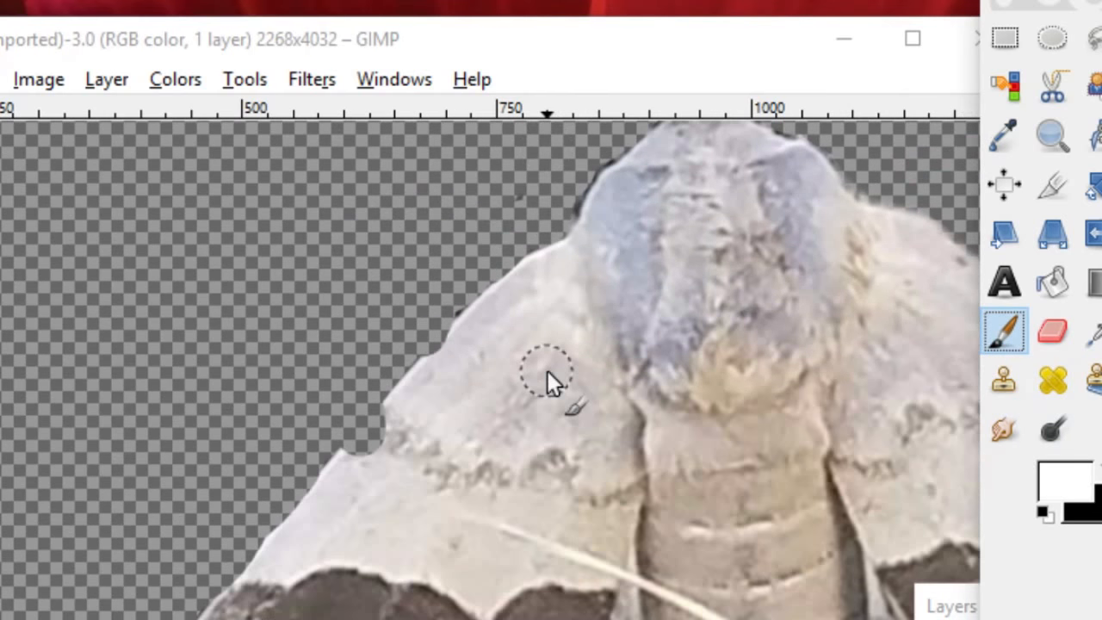
{"action": "scroll", "coordinate": [520, 441], "scroll_direction": "up", "scroll_amount": 3, "text": "ctrl"}
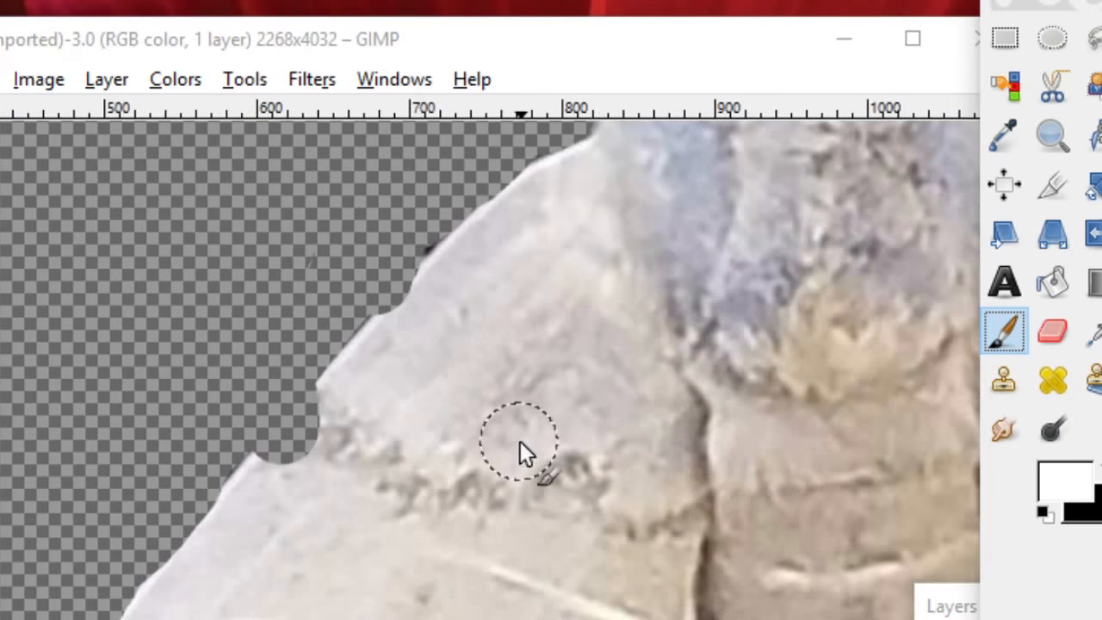
{"action": "left_click_drag", "start_coordinate": [387, 238], "coordinate": [312, 331]}
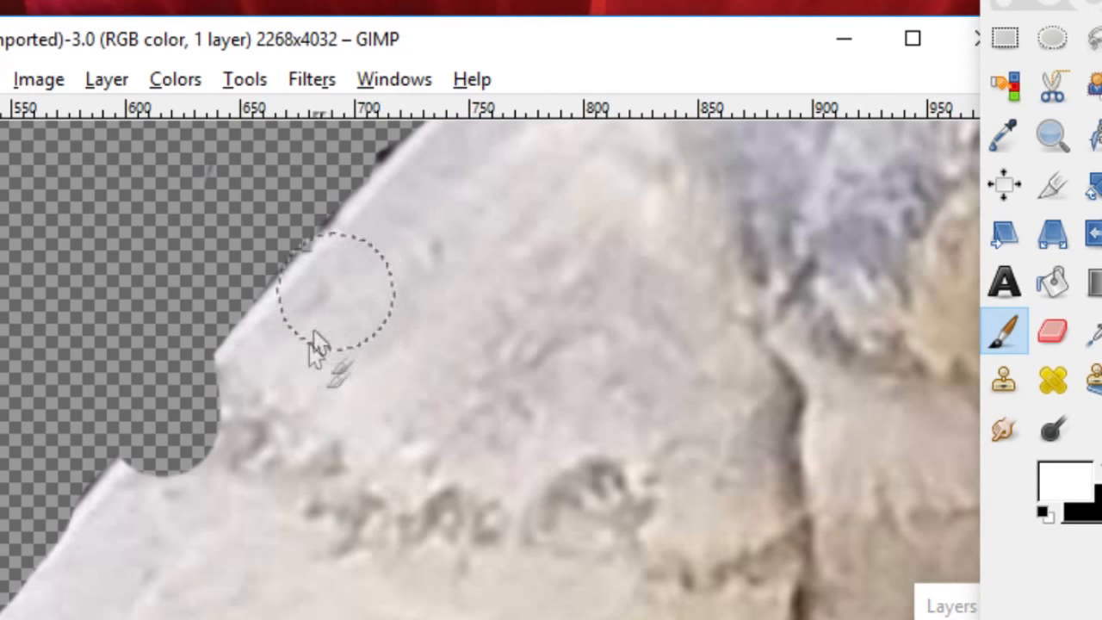
{"action": "left_click", "coordinate": [256, 406]}
{"action": "mouse_move", "coordinate": [252, 405]}
{"action": "left_mouse_down"}
{"action": "mouse_move", "coordinate": [172, 485]}
{"action": "mouse_move", "coordinate": [201, 472]}
{"action": "left_mouse_up"}
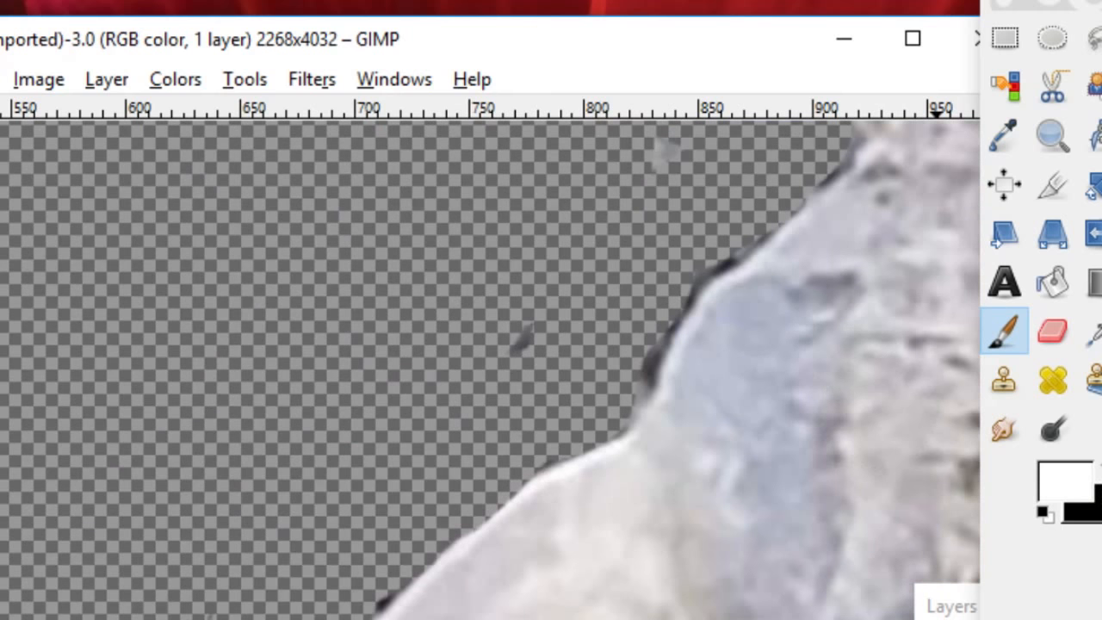
- Switch the foreground to black and mask out the dark fringe along the left side of the moth's thorax
{"action": "left_click", "coordinate": [1101, 469]}
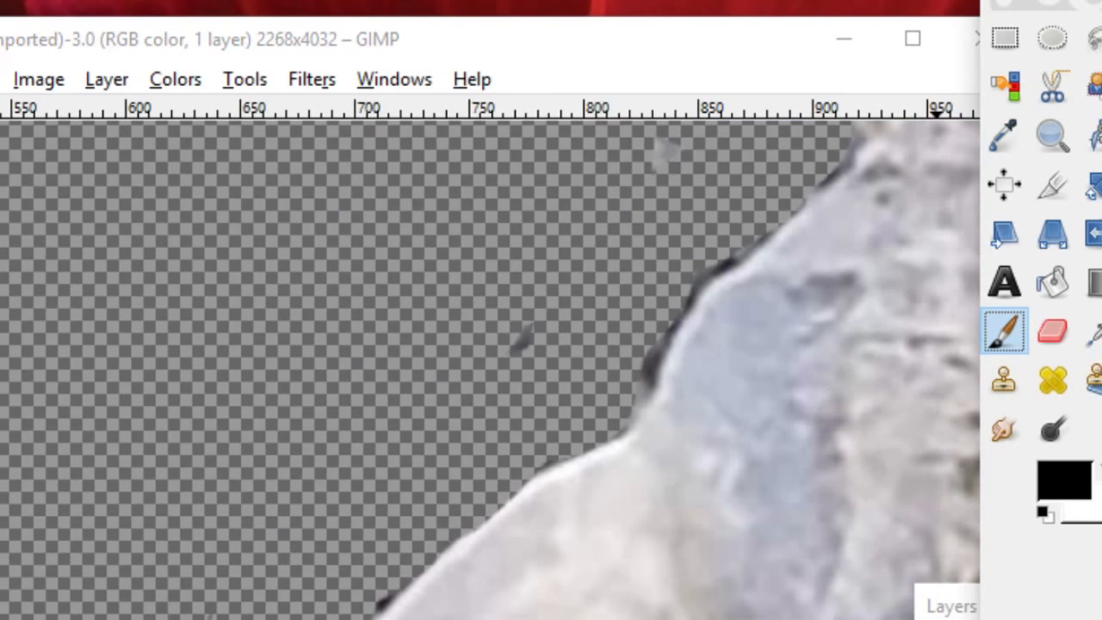
{"action": "left_click", "coordinate": [682, 234]}
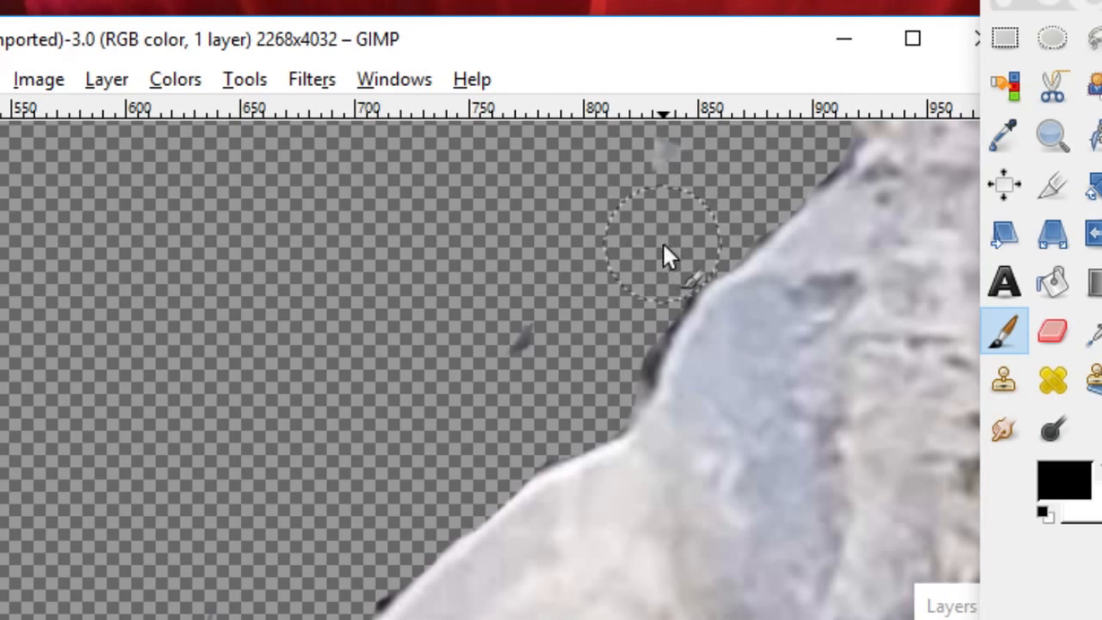
{"action": "left_click_drag", "start_coordinate": [633, 298], "coordinate": [602, 371]}
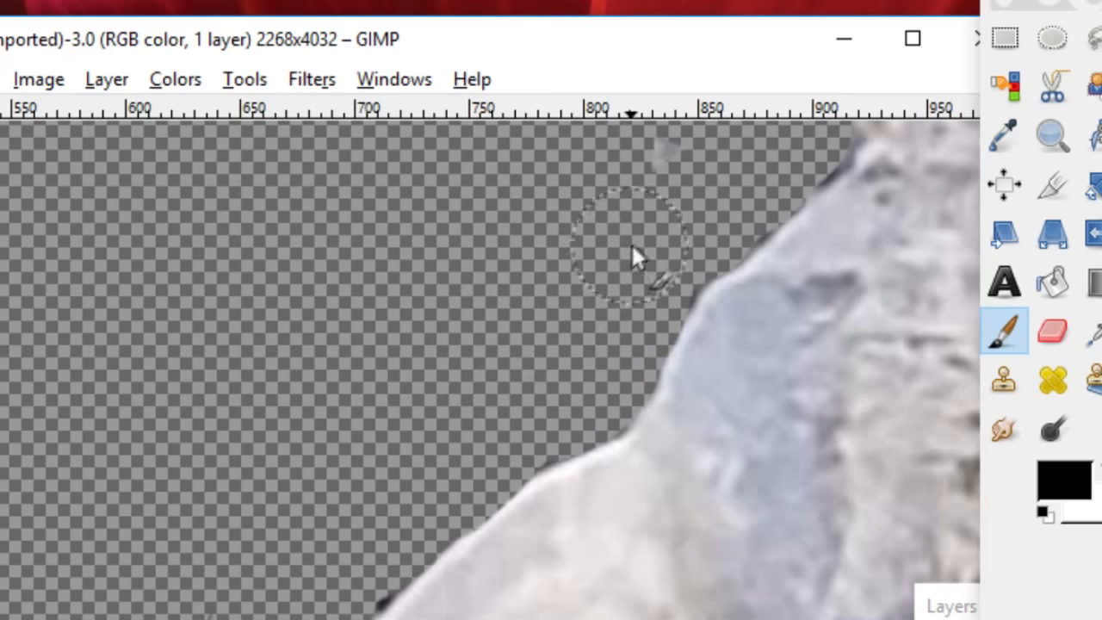
- Mask out the dark remnants at the left antenna's tip and along the underside of its outer half
{"action": "scroll", "coordinate": [663, 173], "scroll_direction": "up", "scroll_amount": 3}
{"action": "scroll", "coordinate": [663, 187], "scroll_direction": "up", "scroll_amount": 3}
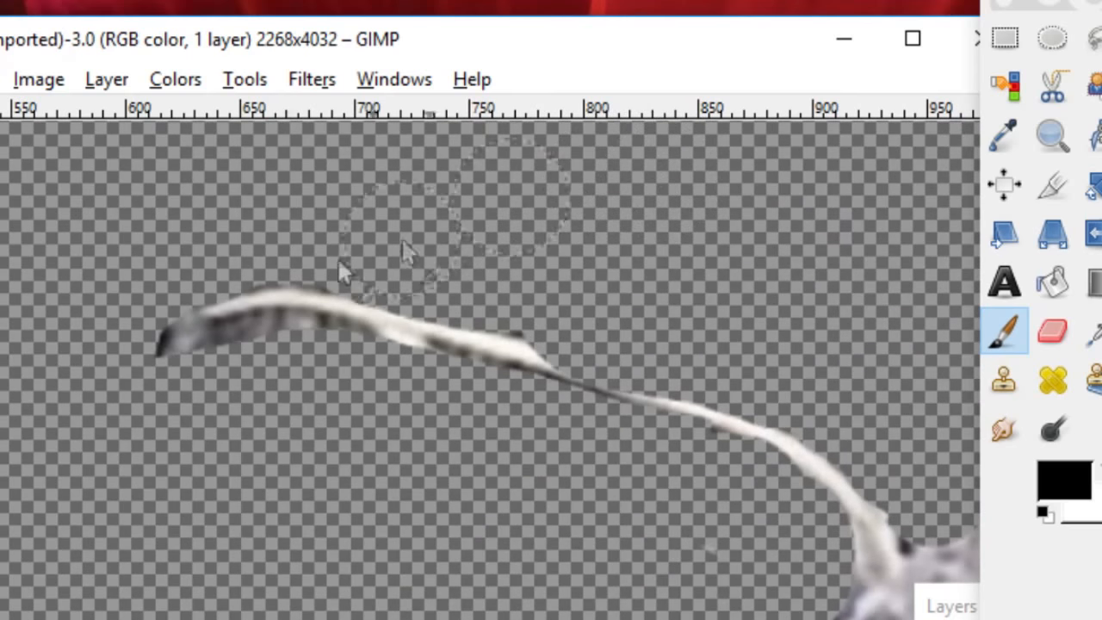
{"action": "mouse_move", "coordinate": [160, 379]}
{"action": "left_mouse_down"}
{"action": "mouse_move", "coordinate": [307, 375]}
{"action": "mouse_move", "coordinate": [507, 414]}
{"action": "left_mouse_up"}
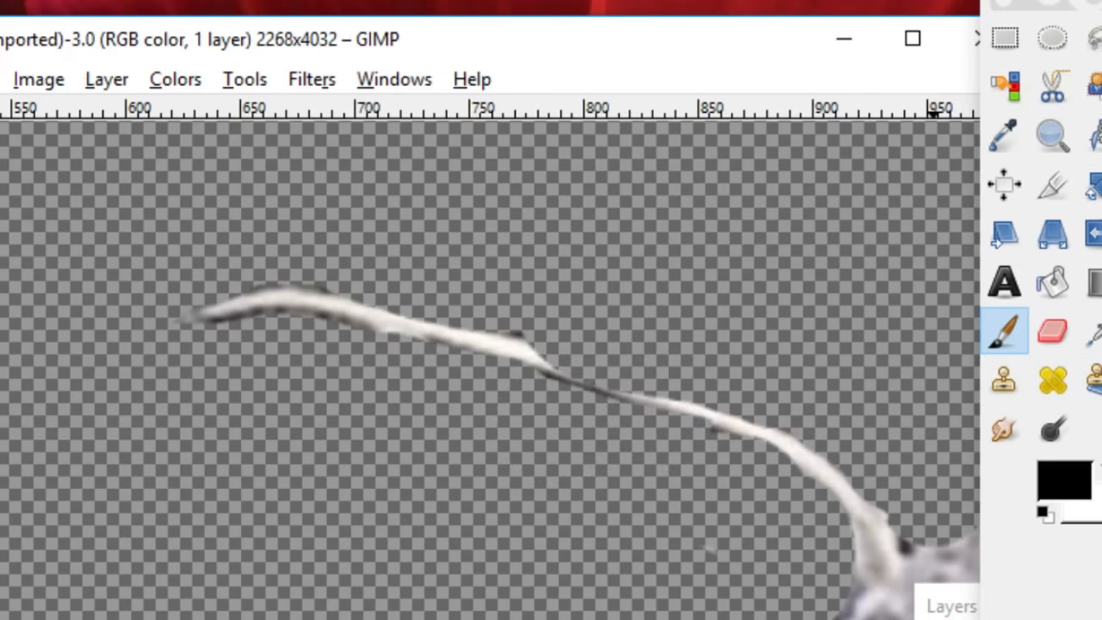
- Adjust the Paintbrush to a small size for detailed work on the left antenna and close the tool options
{"action": "left_click", "coordinate": [1059, 613]}
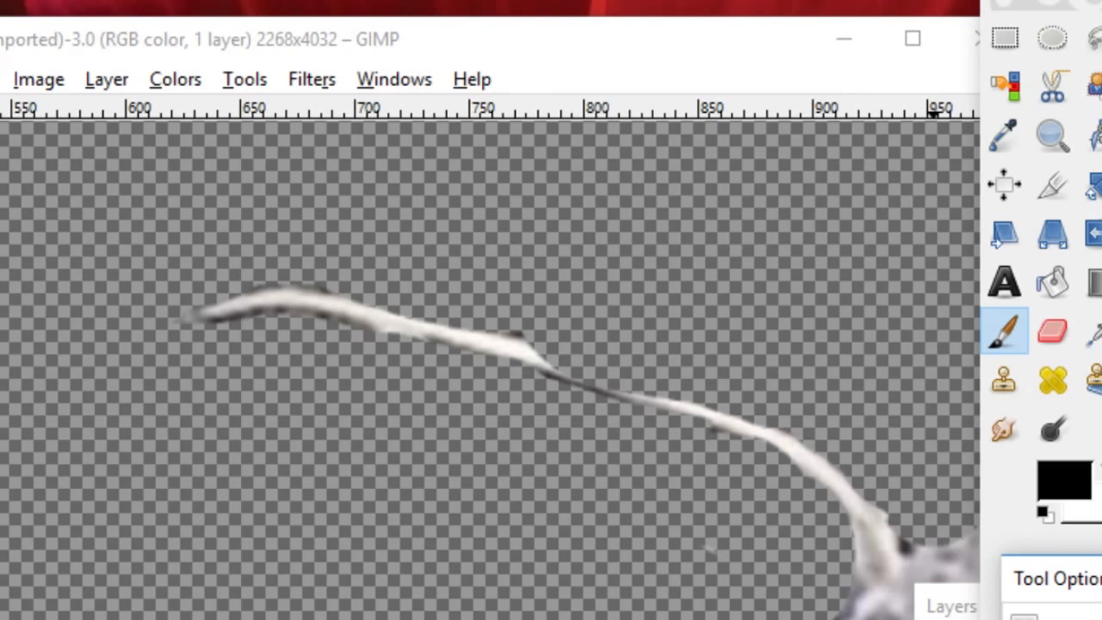
{"action": "mouse_move", "coordinate": [1101, 581]}
{"action": "left_mouse_down"}
{"action": "mouse_move", "coordinate": [1101, 544]}
{"action": "mouse_move", "coordinate": [894, 126]}
{"action": "left_mouse_up"}
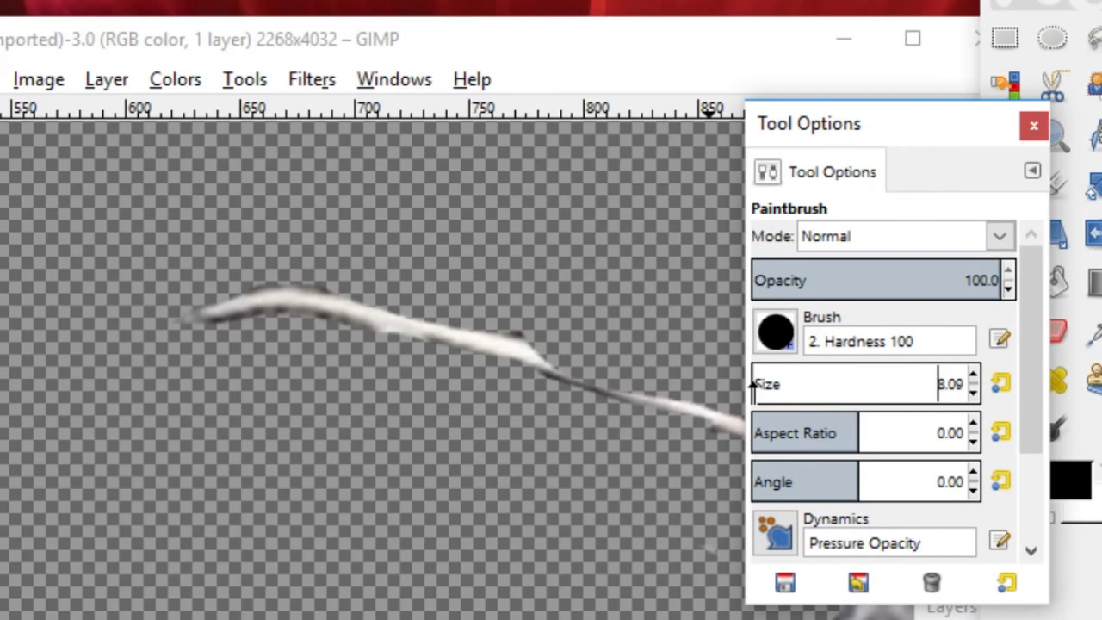
{"action": "mouse_move", "coordinate": [754, 385]}
{"action": "left_mouse_down"}
{"action": "mouse_move", "coordinate": [746, 389]}
{"action": "mouse_move", "coordinate": [760, 394]}
{"action": "left_mouse_up"}
{"action": "left_click", "coordinate": [1033, 126]}
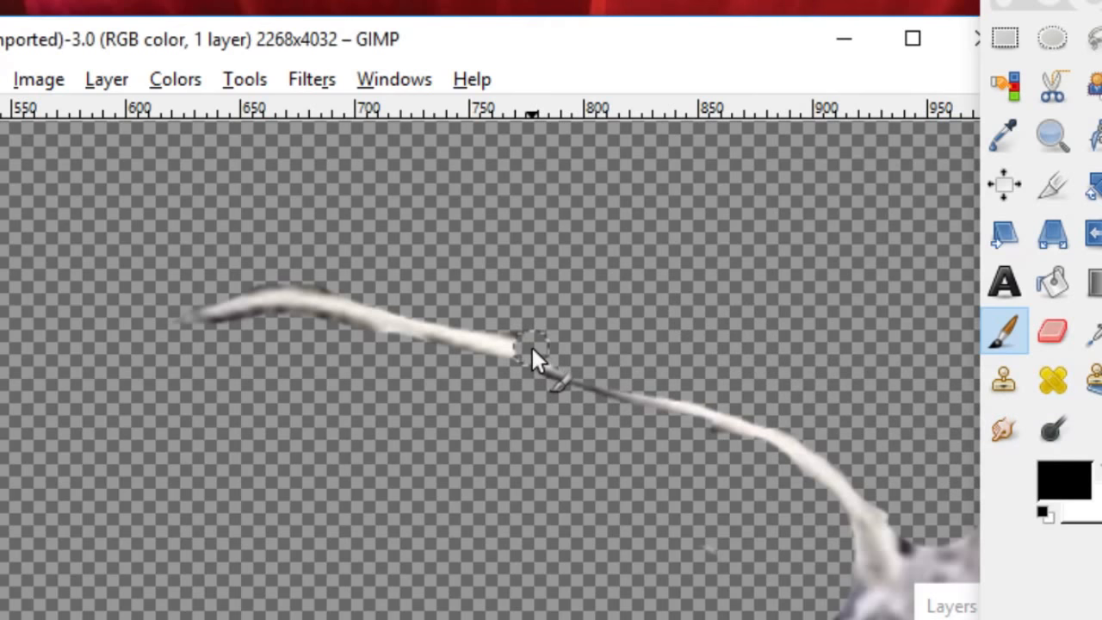
- Switch to white and restore the left antenna from its middle down to its base at the head
{"action": "key", "text": "x"}
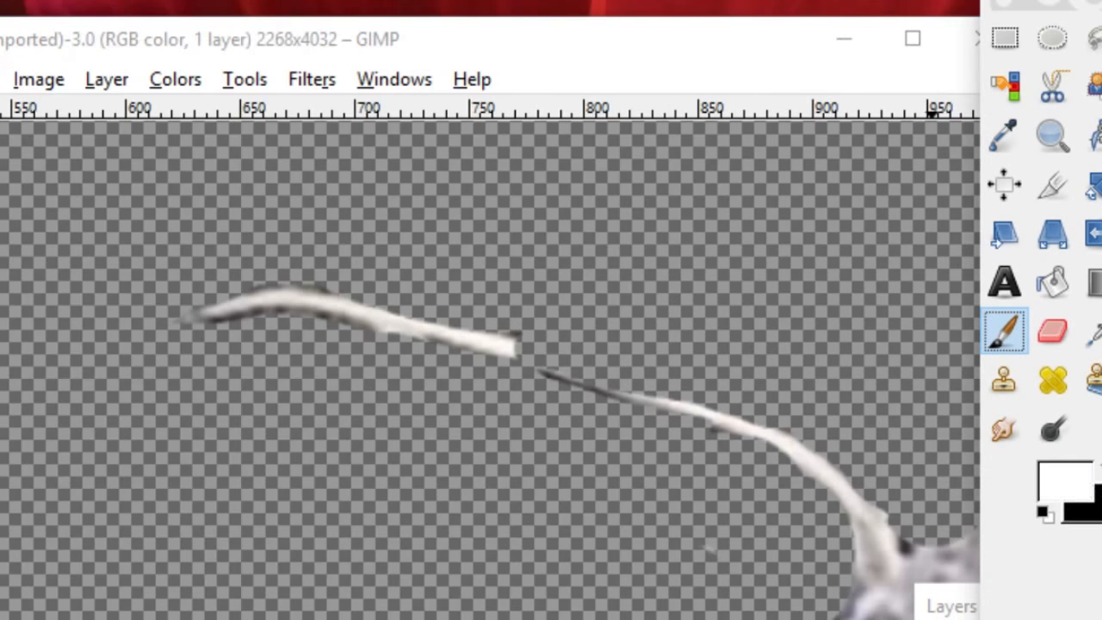
{"action": "mouse_move", "coordinate": [539, 361]}
{"action": "left_mouse_down"}
{"action": "mouse_move", "coordinate": [730, 415]}
{"action": "mouse_move", "coordinate": [806, 460]}
{"action": "left_mouse_up"}
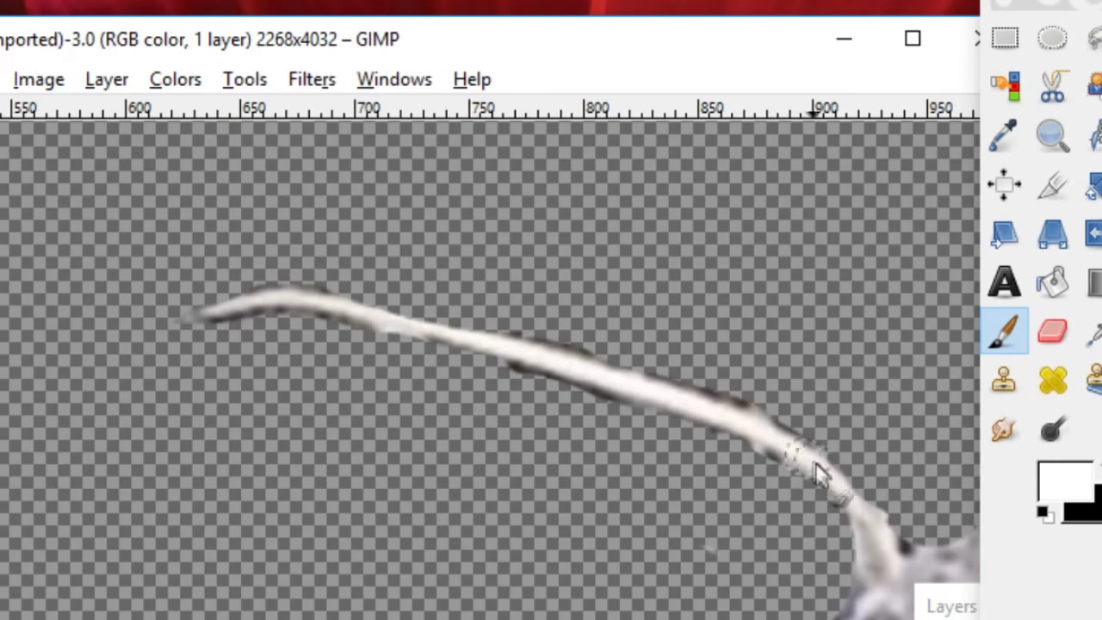
{"action": "left_click_drag", "start_coordinate": [868, 508], "coordinate": [884, 559]}
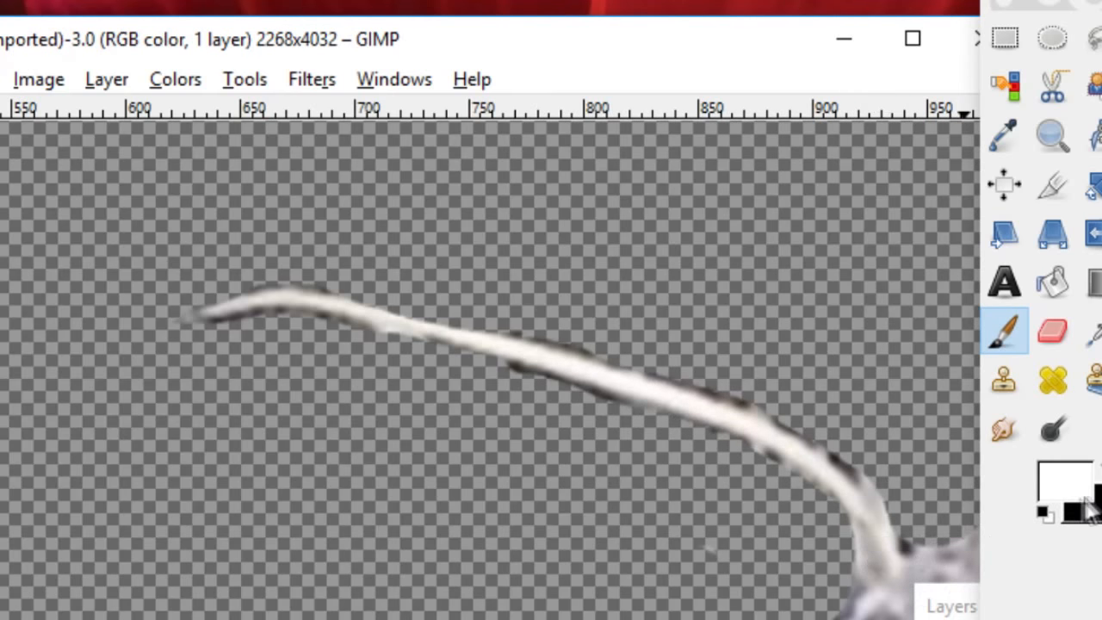
- Trim the dark fringe around the restored left antenna with black, and reconnect the gap in its middle with white
{"action": "left_click", "coordinate": [1095, 467]}
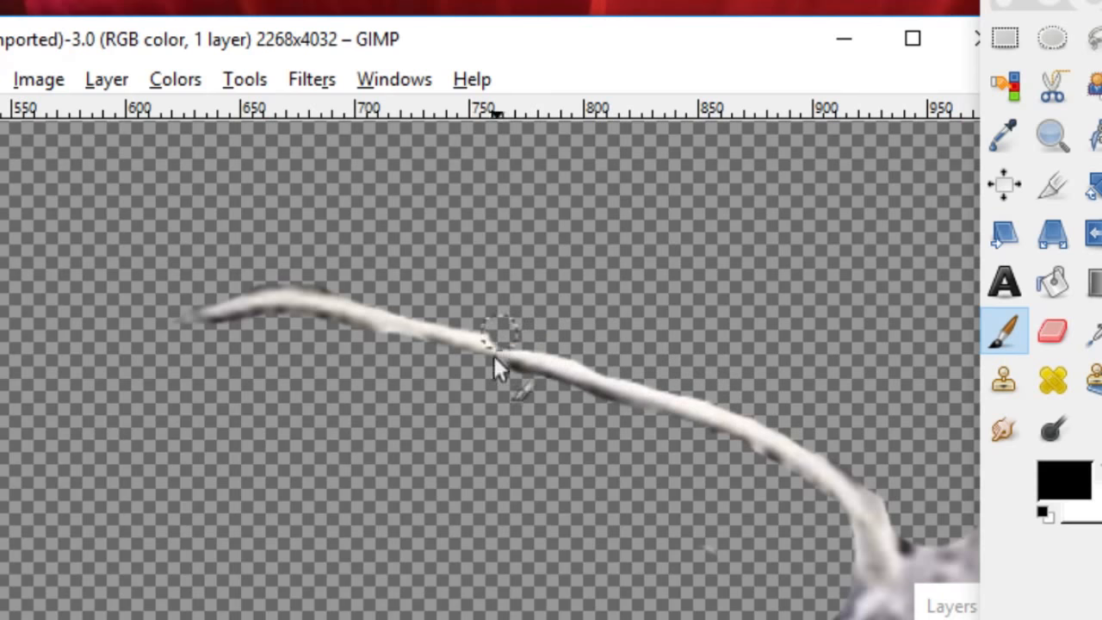
{"action": "left_click_drag", "start_coordinate": [366, 345], "coordinate": [532, 370]}
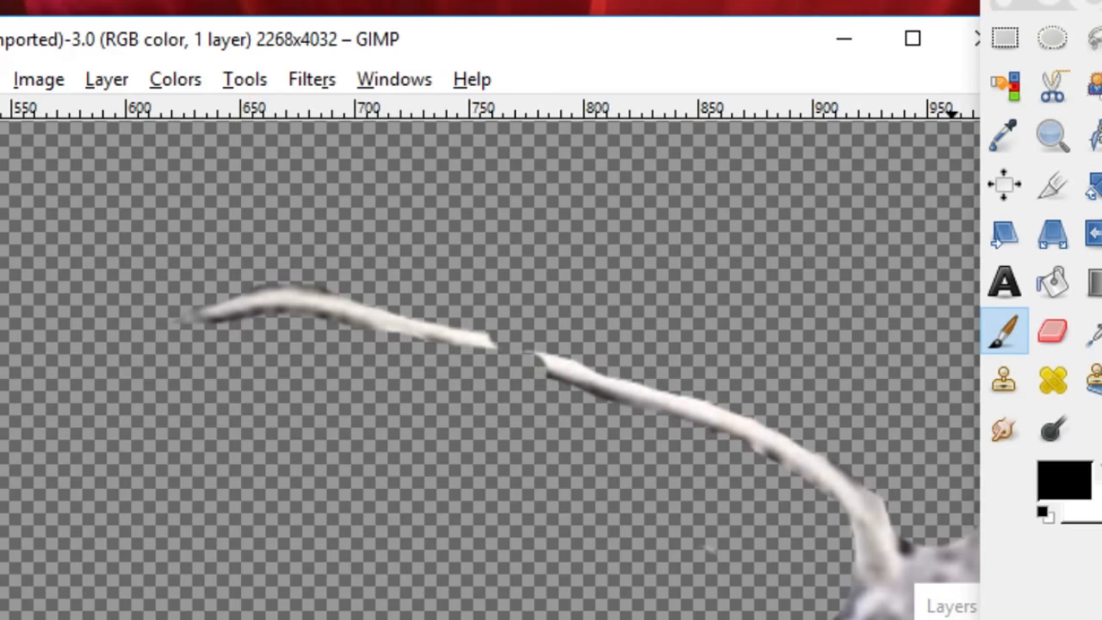
{"action": "key", "text": "x"}
{"action": "left_click", "coordinate": [517, 347]}
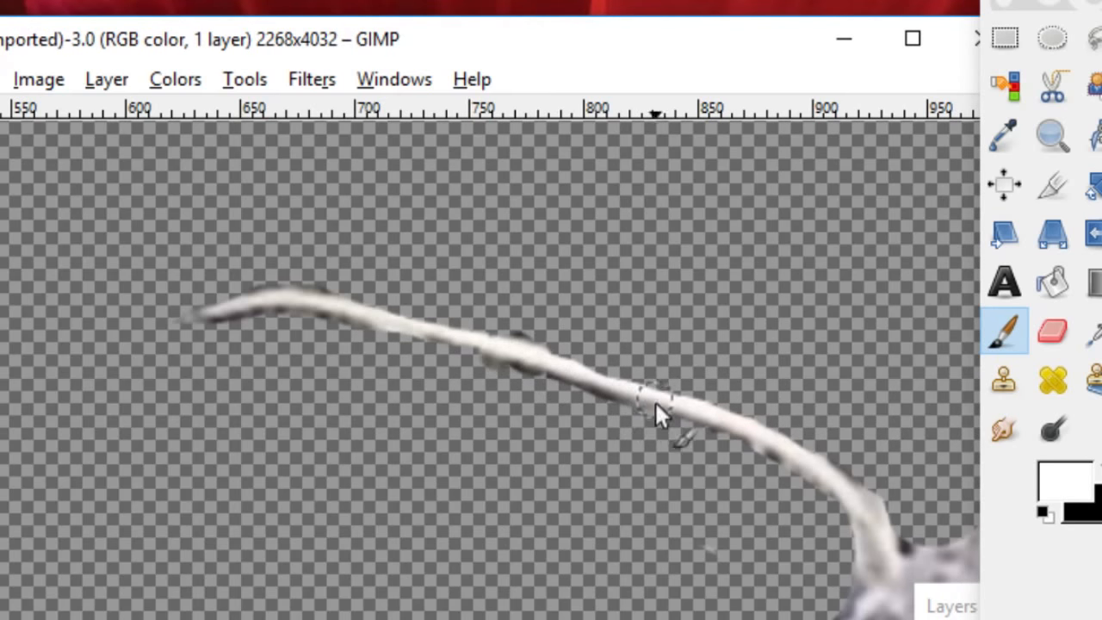
- Enlarge the Paintbrush size to 858.30 for clearing the large wood area above the moth
{"action": "scroll", "coordinate": [684, 404], "scroll_direction": "down", "scroll_amount": 4}
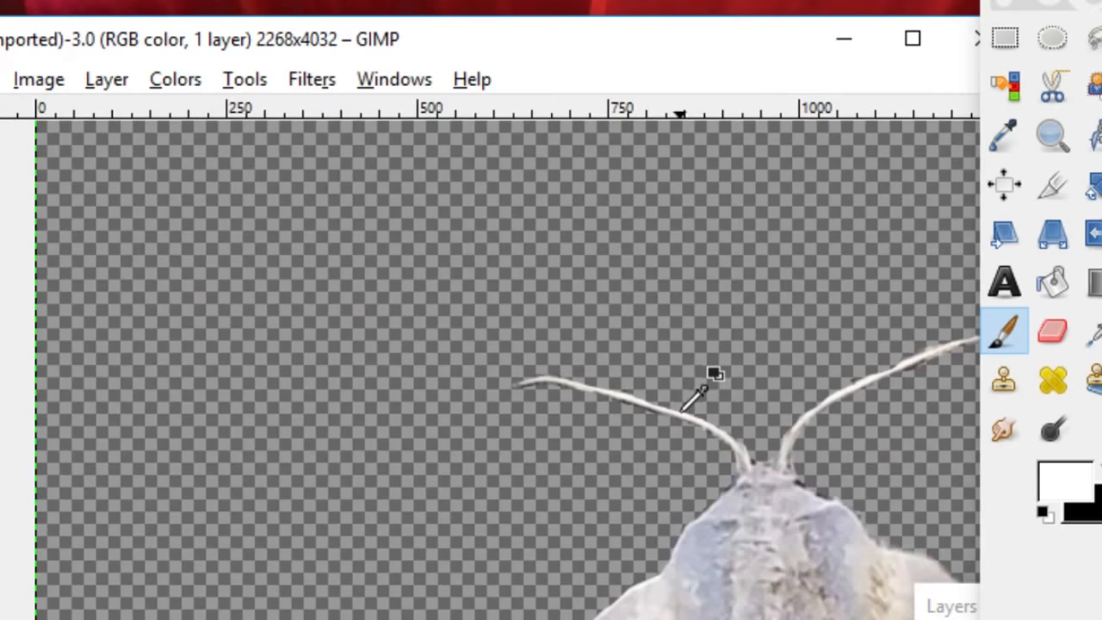
{"action": "scroll", "coordinate": [693, 397], "scroll_direction": "down", "scroll_amount": 3}
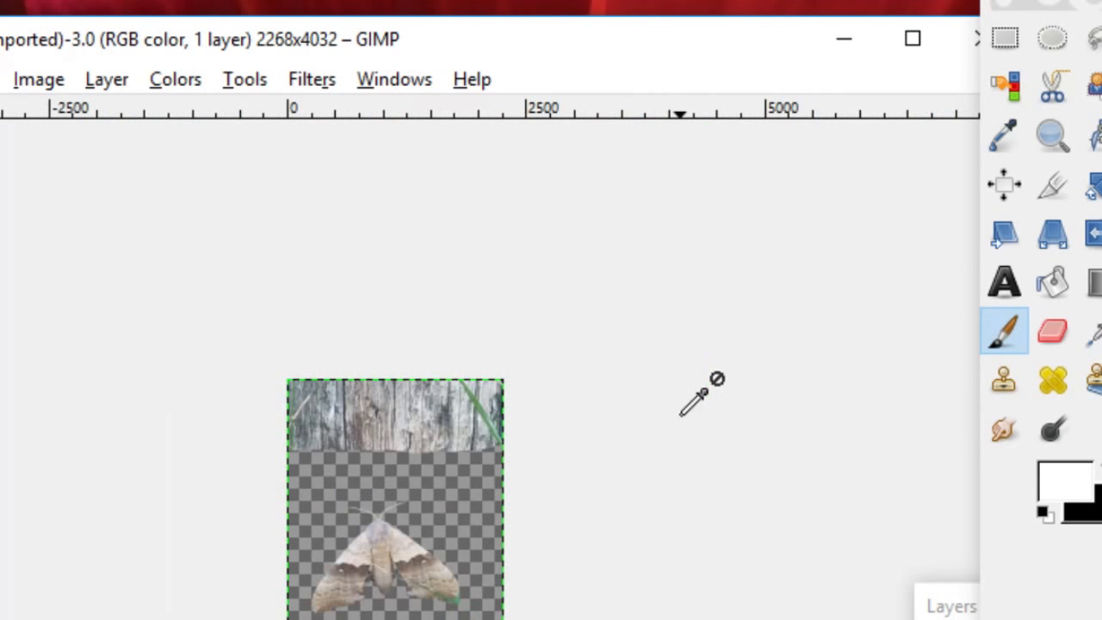
{"action": "scroll", "coordinate": [701, 388], "scroll_direction": "up", "scroll_amount": 2}
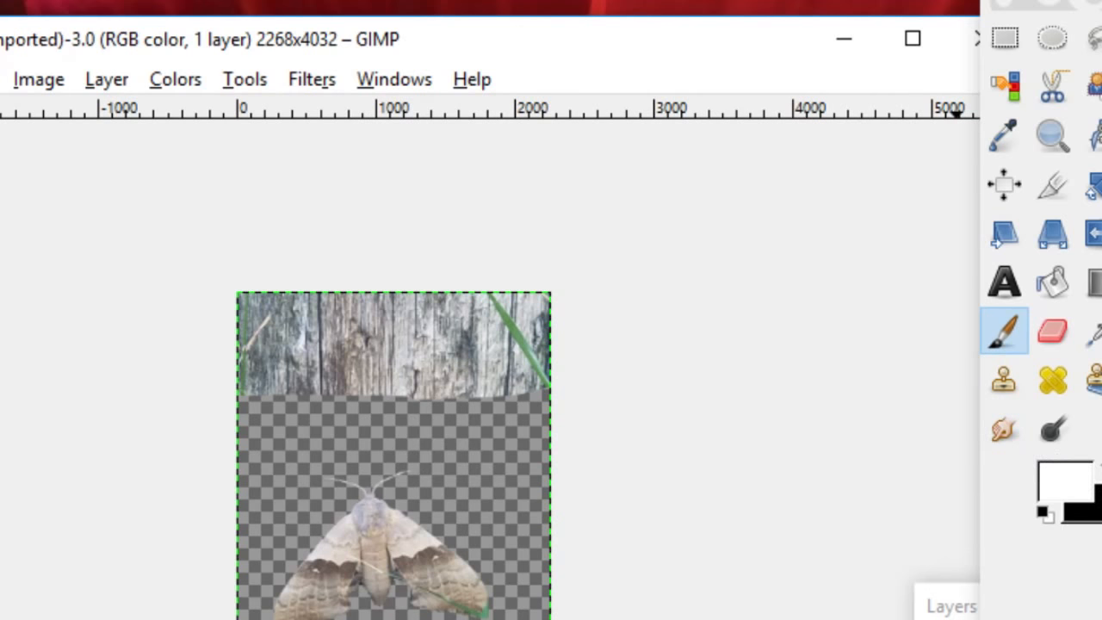
{"action": "left_click_drag", "start_coordinate": [1101, 310], "coordinate": [773, 153]}
{"action": "left_click", "coordinate": [807, 412]}
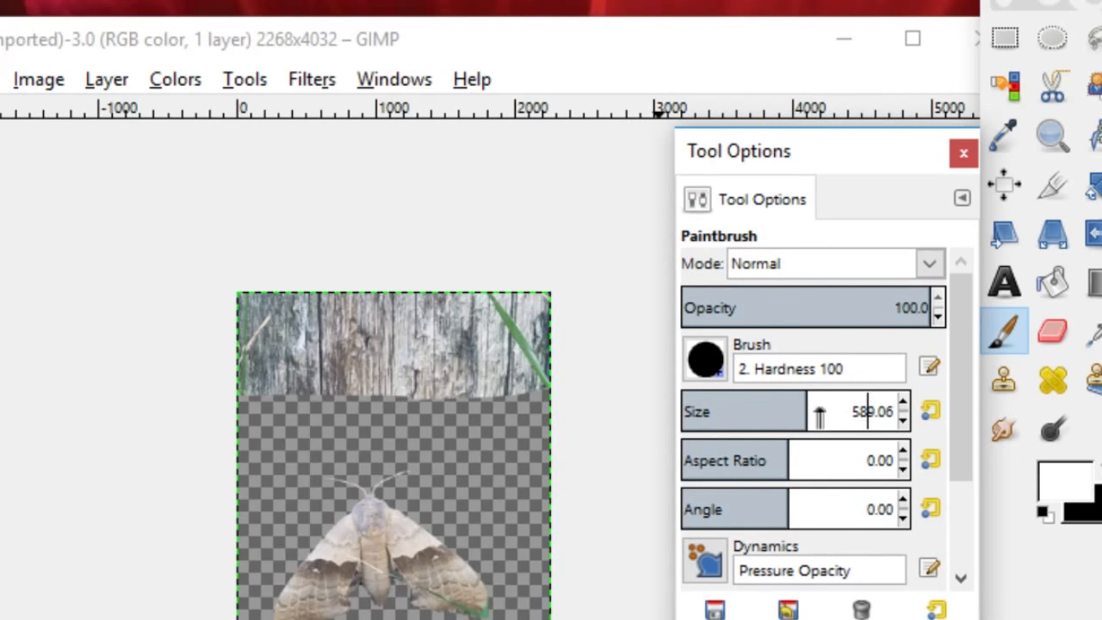
{"action": "left_click_drag", "start_coordinate": [806, 411], "coordinate": [866, 411]}
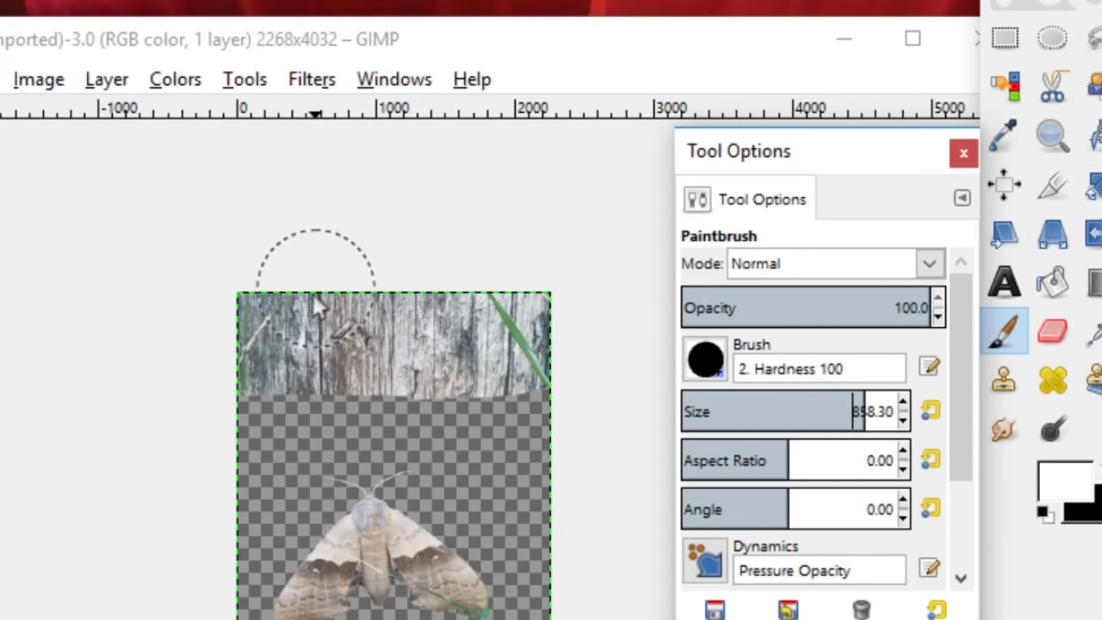
- Reset the foreground to black and mask out the whole remaining strip of wood above the moth
{"action": "left_click_drag", "start_coordinate": [266, 327], "coordinate": [394, 353]}
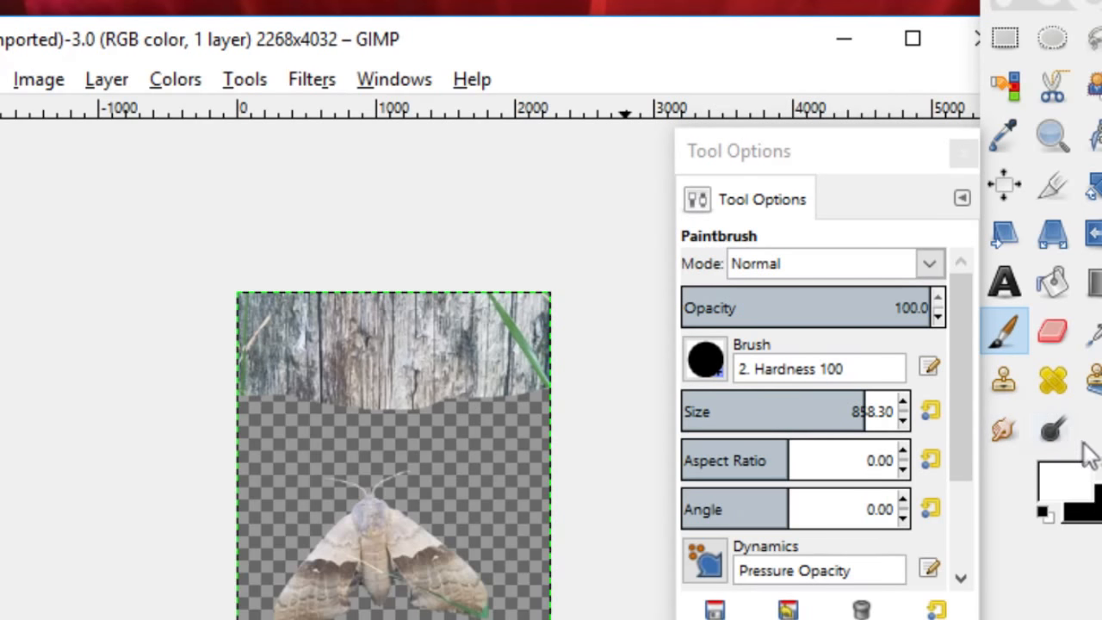
{"action": "left_click", "coordinate": [1043, 514]}
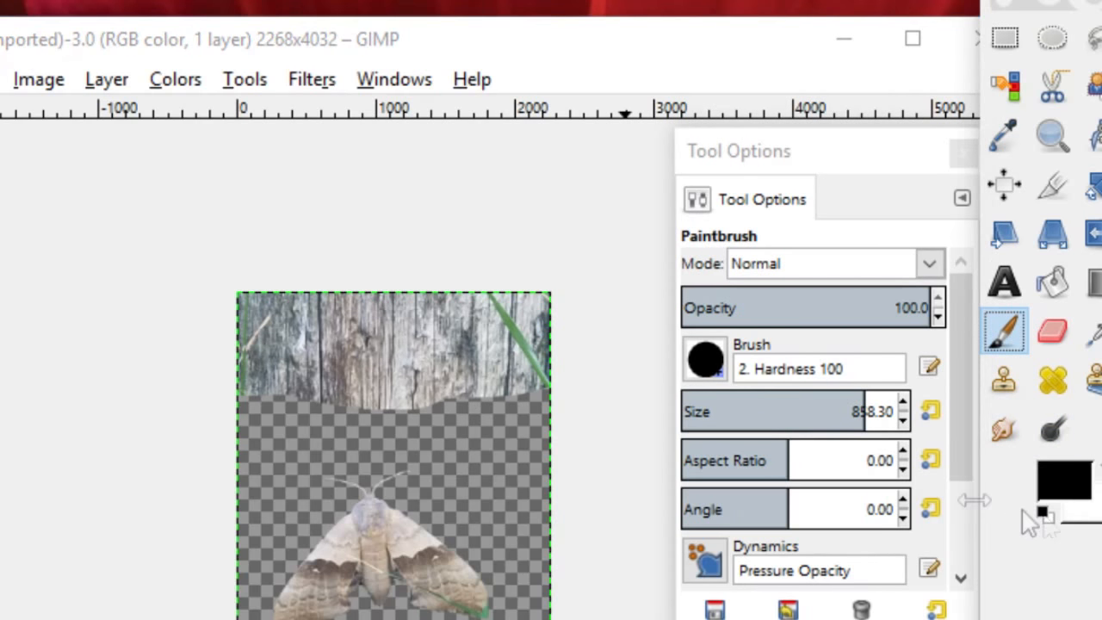
{"action": "mouse_move", "coordinate": [548, 392]}
{"action": "left_mouse_down"}
{"action": "mouse_move", "coordinate": [494, 301]}
{"action": "mouse_move", "coordinate": [429, 328]}
{"action": "mouse_move", "coordinate": [426, 343]}
{"action": "mouse_move", "coordinate": [512, 363]}
{"action": "mouse_move", "coordinate": [289, 379]}
{"action": "mouse_move", "coordinate": [239, 371]}
{"action": "mouse_move", "coordinate": [431, 311]}
{"action": "left_mouse_up"}
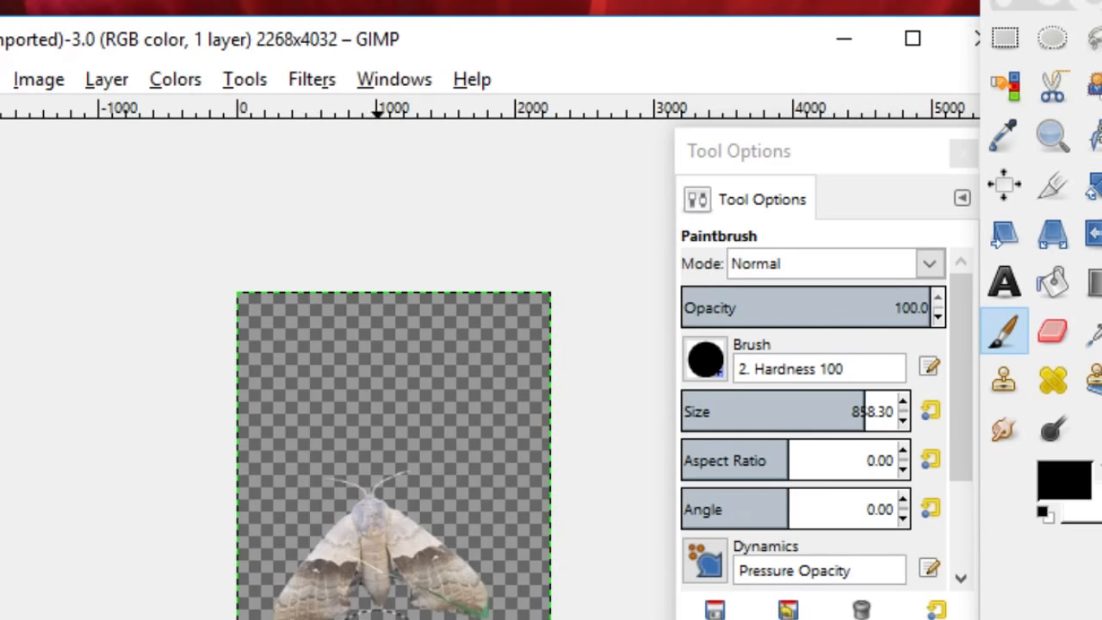
- Move the tool options off the image and select the transparent background around the moth with the Fuzzy Select tool
{"action": "scroll", "coordinate": [400, 594], "scroll_direction": "down", "scroll_amount": 2}
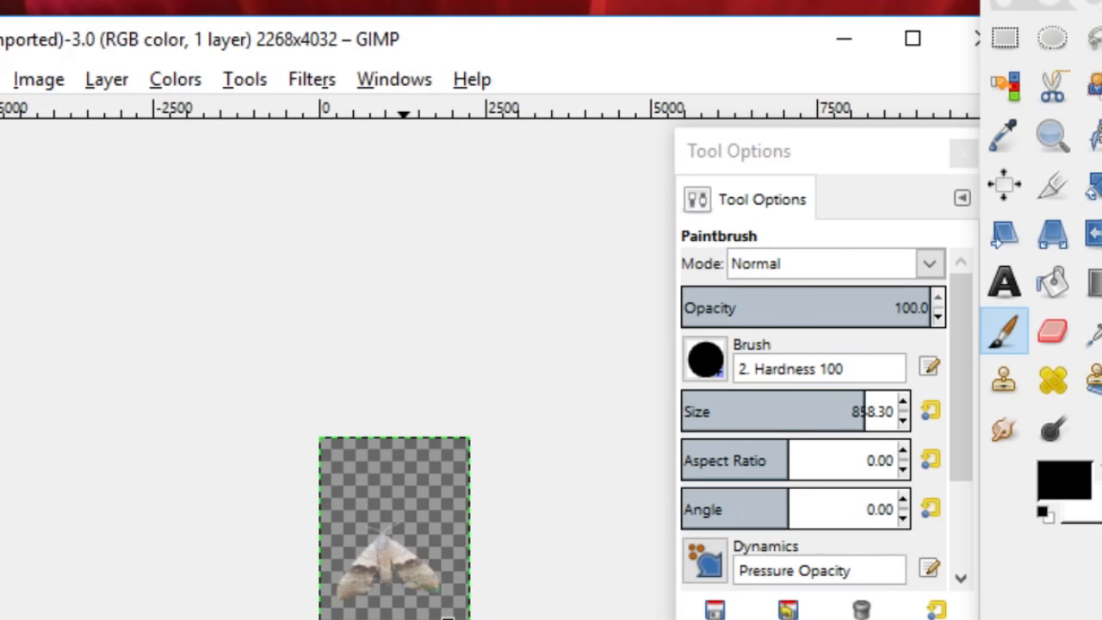
{"action": "left_click_drag", "start_coordinate": [553, 43], "coordinate": [490, 0]}
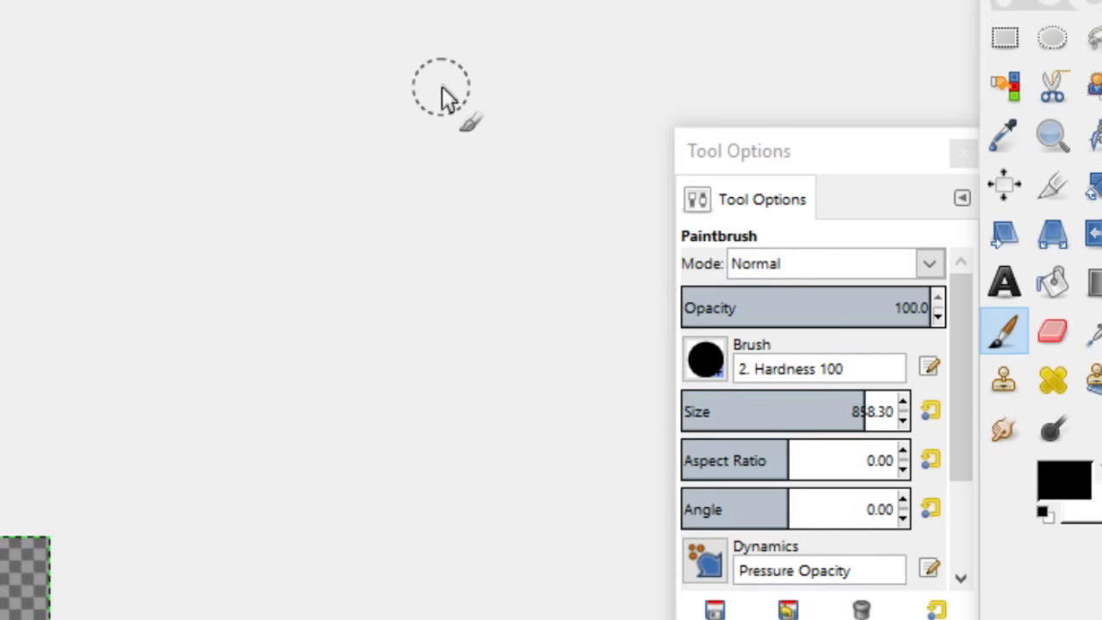
{"action": "scroll", "coordinate": [365, 504], "scroll_direction": "up", "scroll_amount": 4}
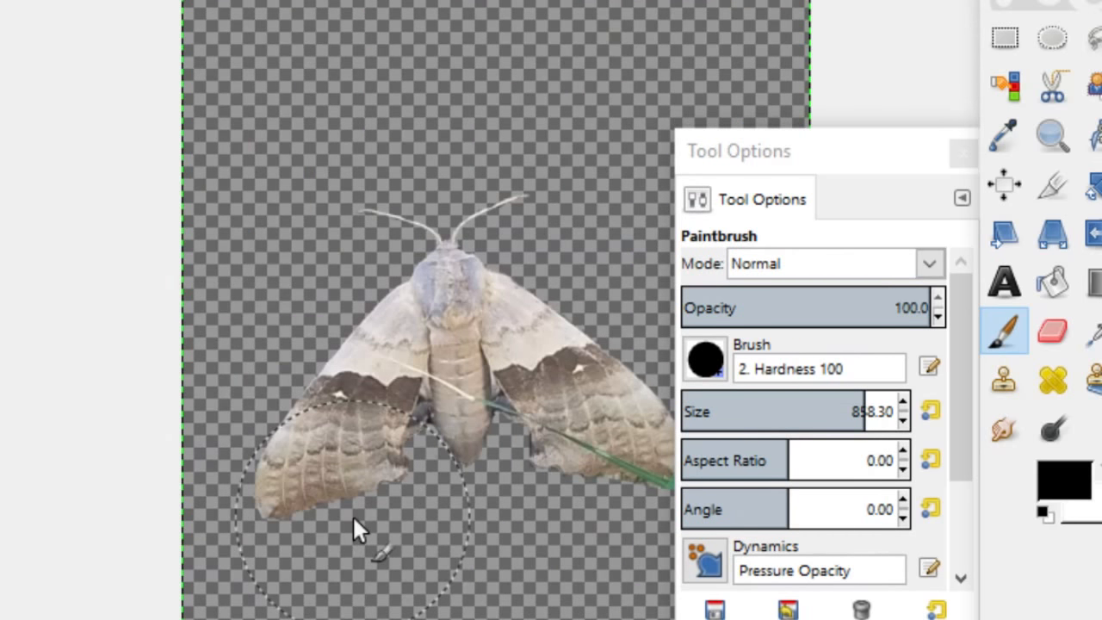
{"action": "scroll", "coordinate": [400, 505], "scroll_direction": "up", "scroll_amount": 2}
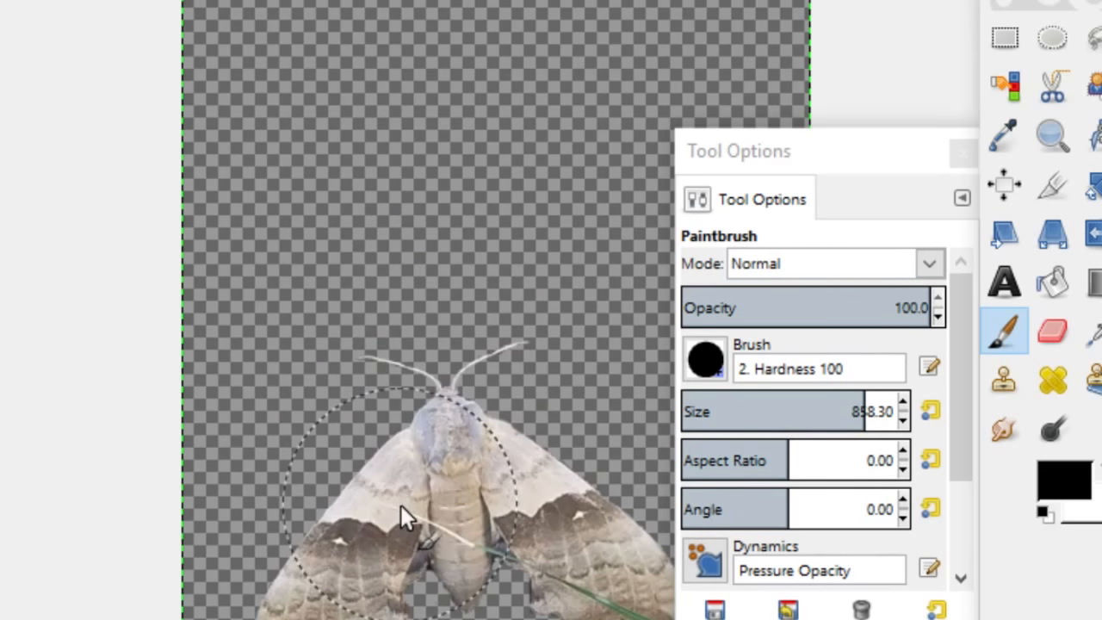
{"action": "scroll", "coordinate": [369, 504], "scroll_direction": "down", "scroll_amount": 3}
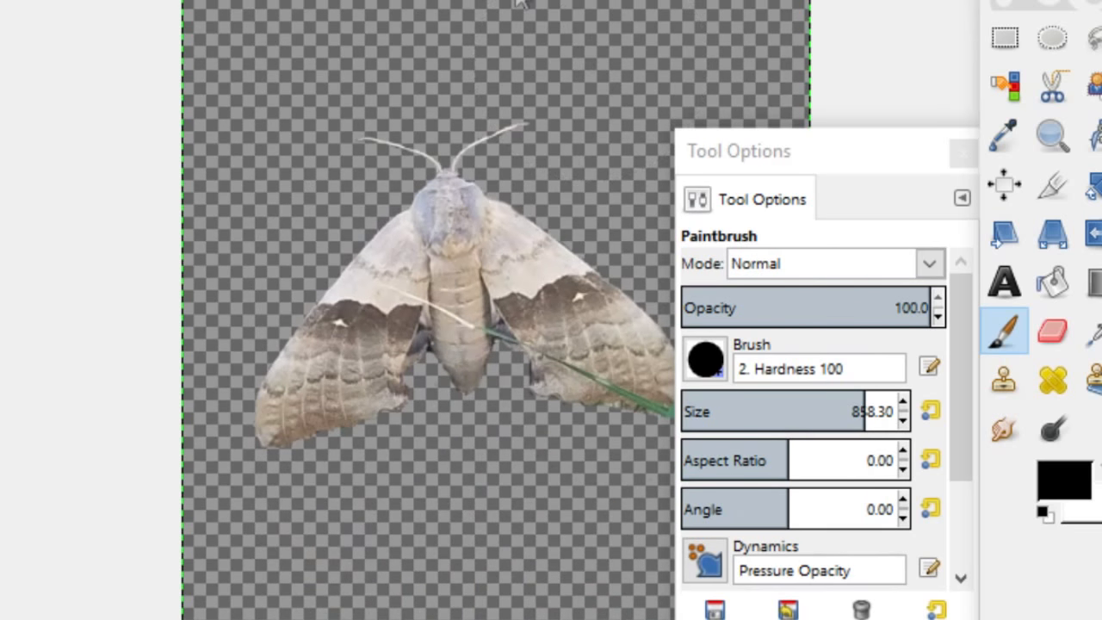
{"action": "mouse_move", "coordinate": [806, 157]}
{"action": "left_mouse_down"}
{"action": "mouse_move", "coordinate": [1086, 617]}
{"action": "mouse_move", "coordinate": [1071, 592]}
{"action": "left_mouse_up"}
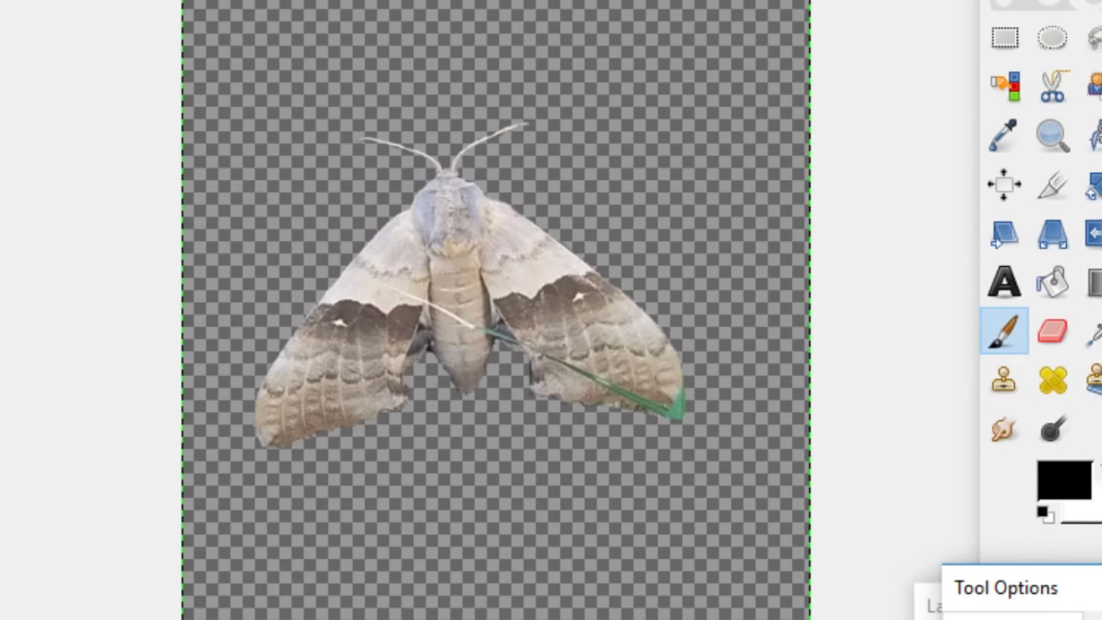
{"action": "left_click", "coordinate": [1101, 37]}
{"action": "left_click", "coordinate": [688, 235]}
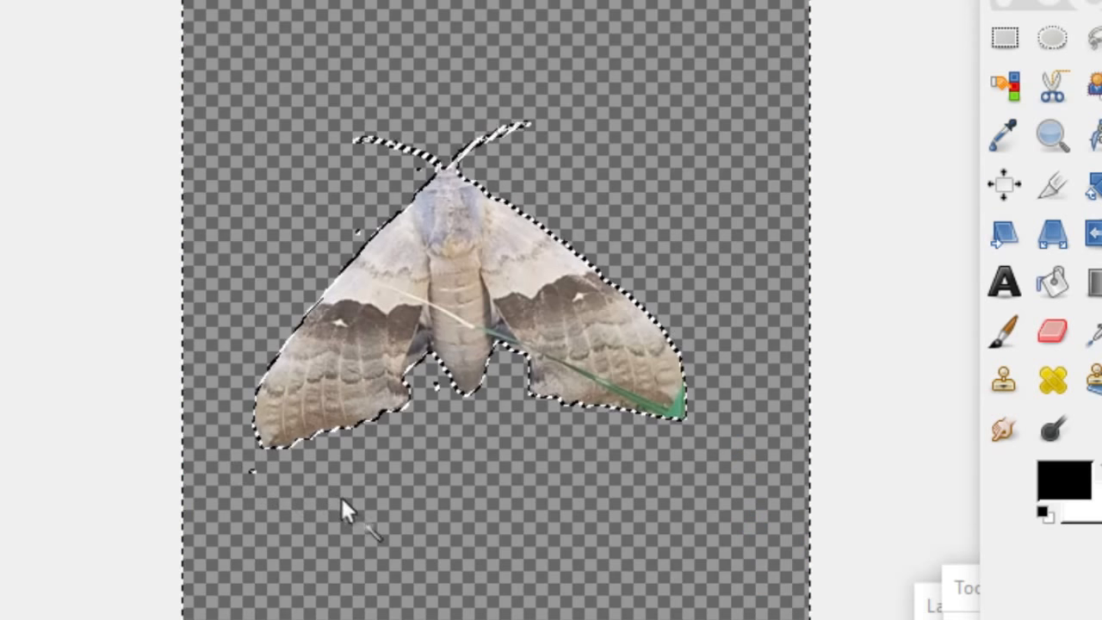
{"action": "scroll", "coordinate": [346, 498], "scroll_direction": "up", "scroll_amount": 2}
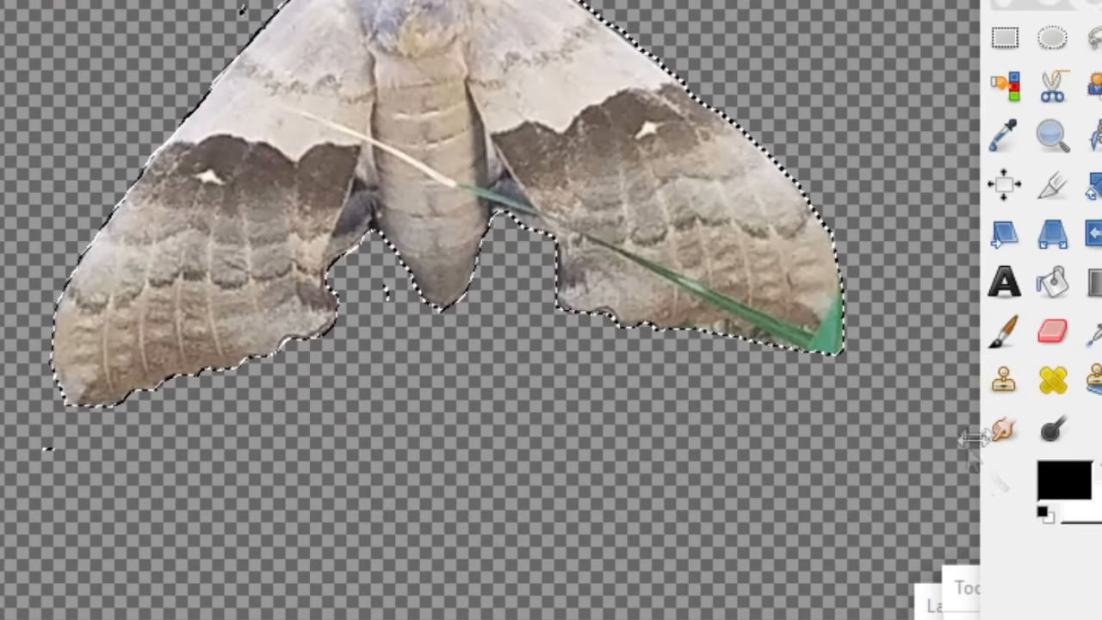
- Examine the selection outline around the moth's body and wings for leftover background specks
{"action": "scroll", "coordinate": [663, 442], "scroll_direction": "up", "scroll_amount": 3}
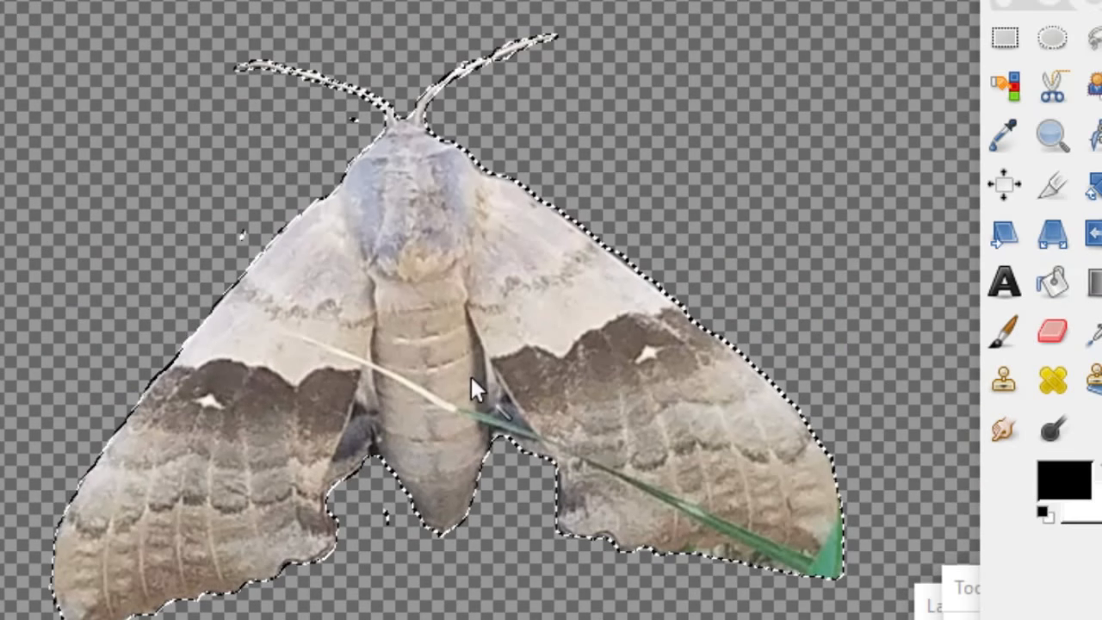
{"action": "scroll", "coordinate": [460, 378], "scroll_direction": "up", "scroll_amount": 2}
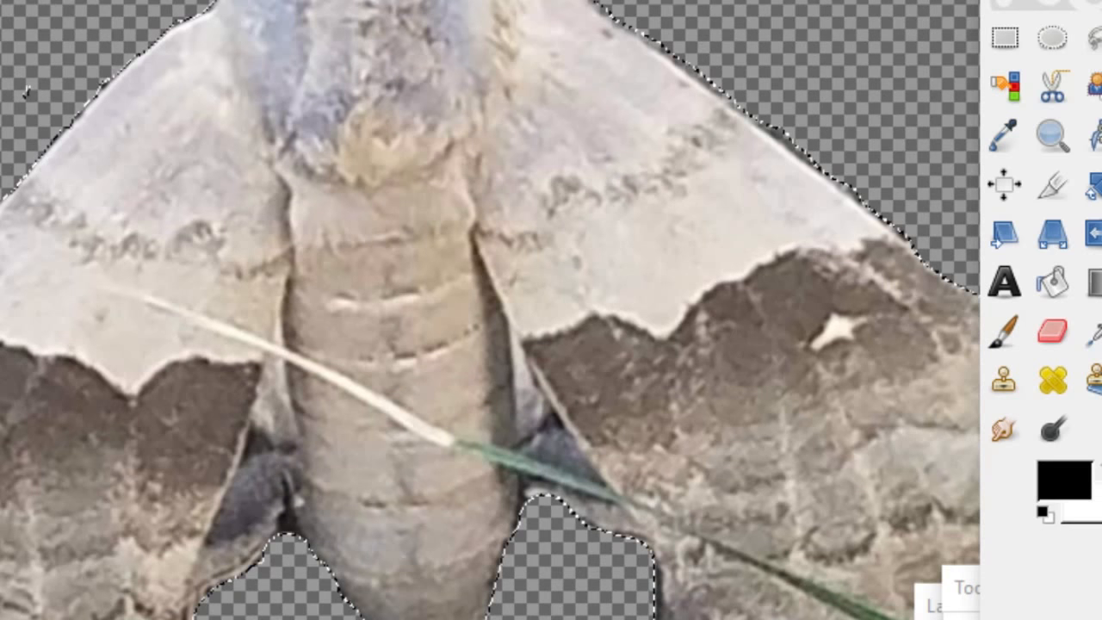
{"action": "scroll", "coordinate": [312, 431], "scroll_direction": "down", "scroll_amount": 3}
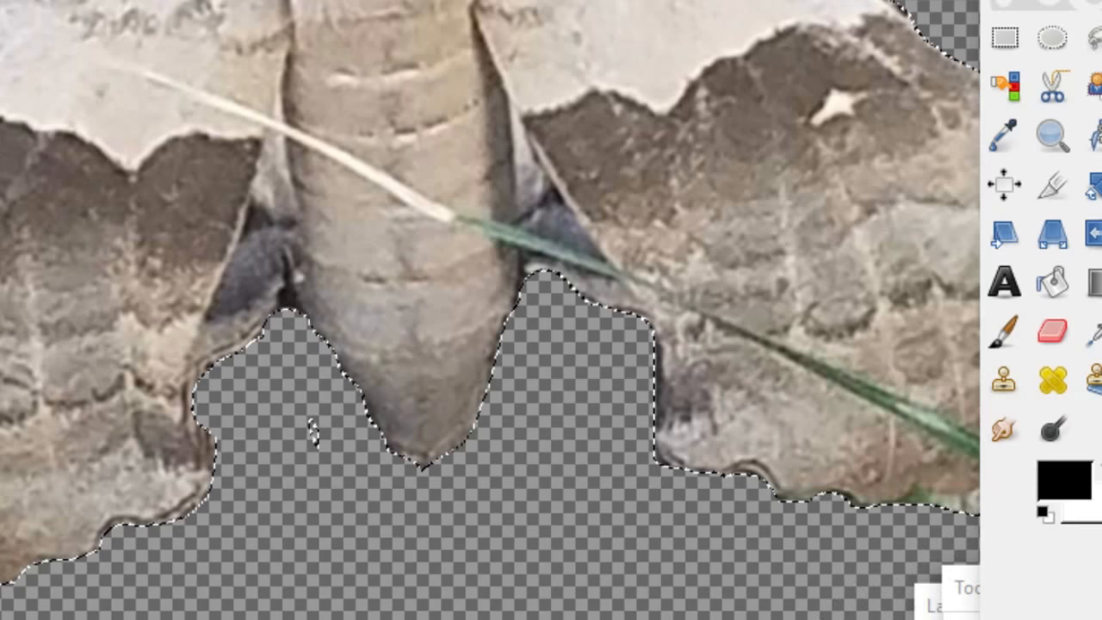
{"action": "scroll", "coordinate": [490, 310], "scroll_direction": "left", "scroll_amount": 5}
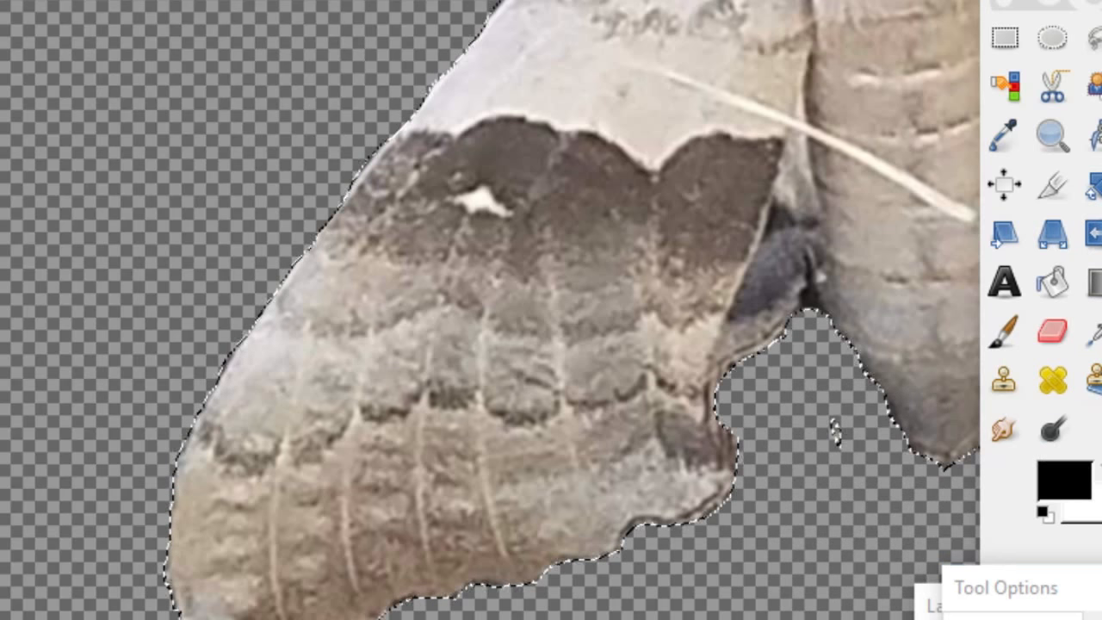
- Deselect everything and check the moth's wing edges without the selection outline
{"action": "key", "text": "alt+e"}
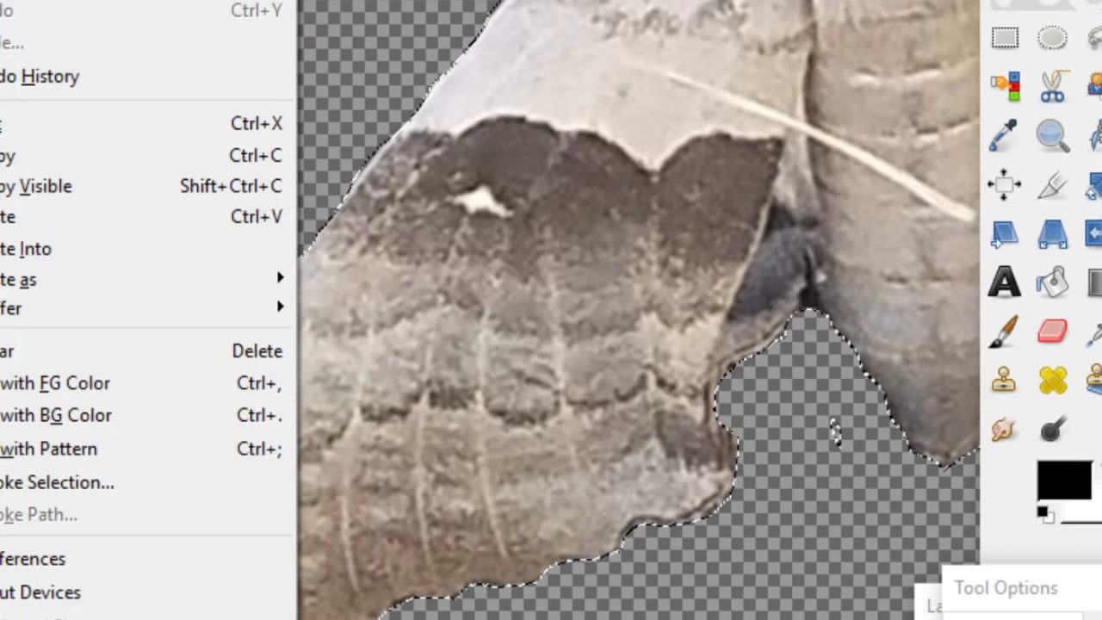
{"action": "mouse_move", "coordinate": [28, 3]}
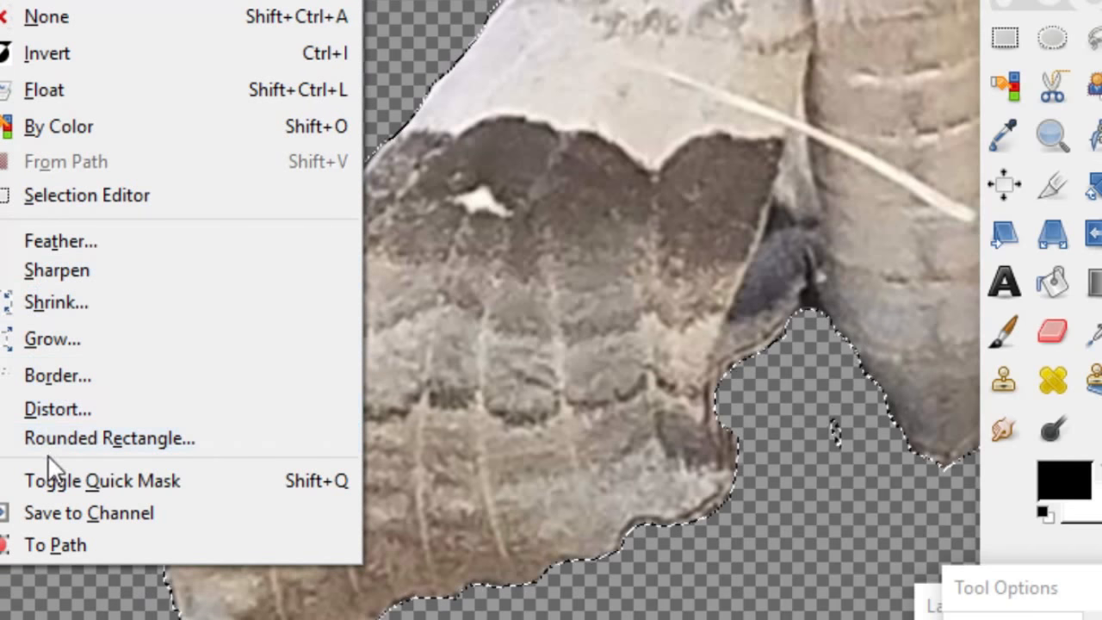
{"action": "left_click", "coordinate": [54, 19]}
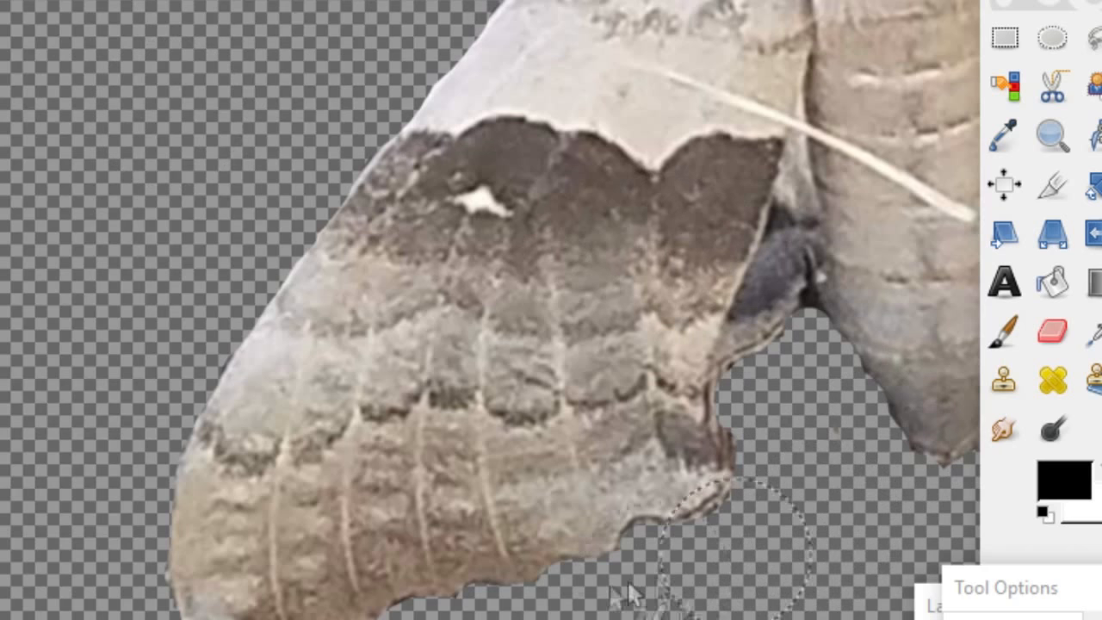
{"action": "scroll", "coordinate": [560, 603], "scroll_direction": "down", "scroll_amount": 6}
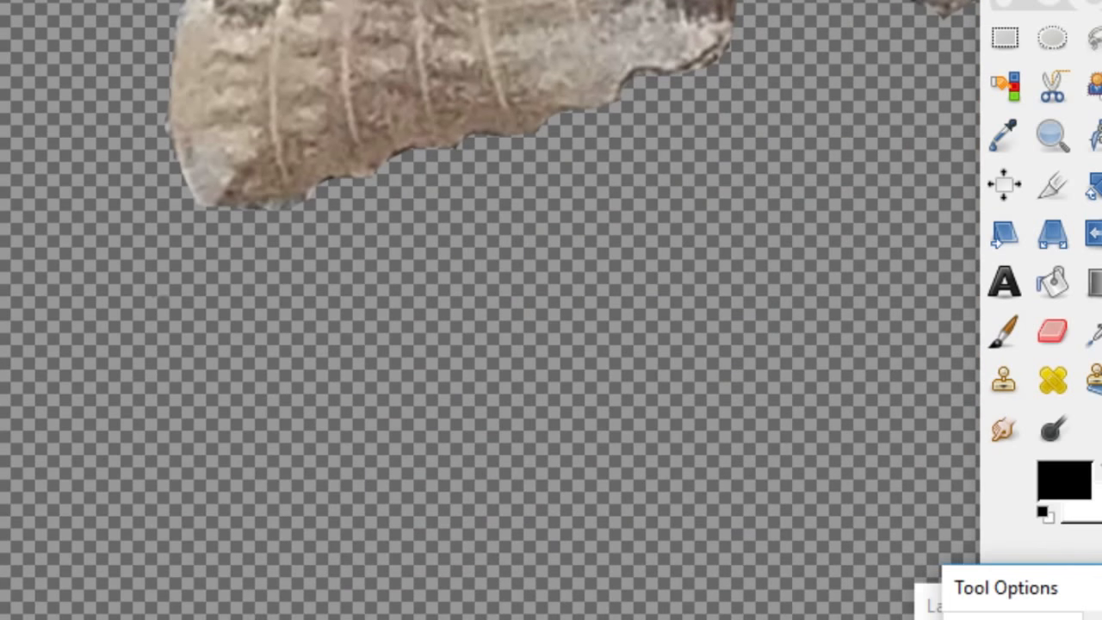
{"action": "scroll", "coordinate": [352, 573], "scroll_direction": "up", "scroll_amount": 3}
{"action": "scroll", "coordinate": [352, 573], "scroll_direction": "down", "scroll_amount": 6}
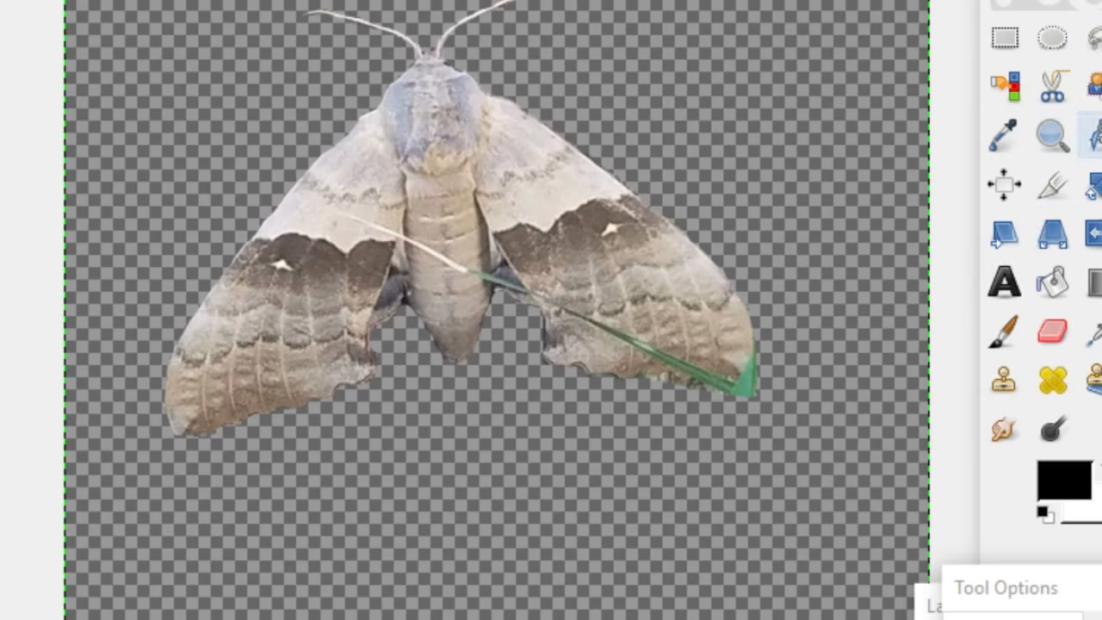
- Select the transparent background around the moth again and check its outline from the antennae to the wing tips
{"action": "left_click", "coordinate": [1097, 135]}
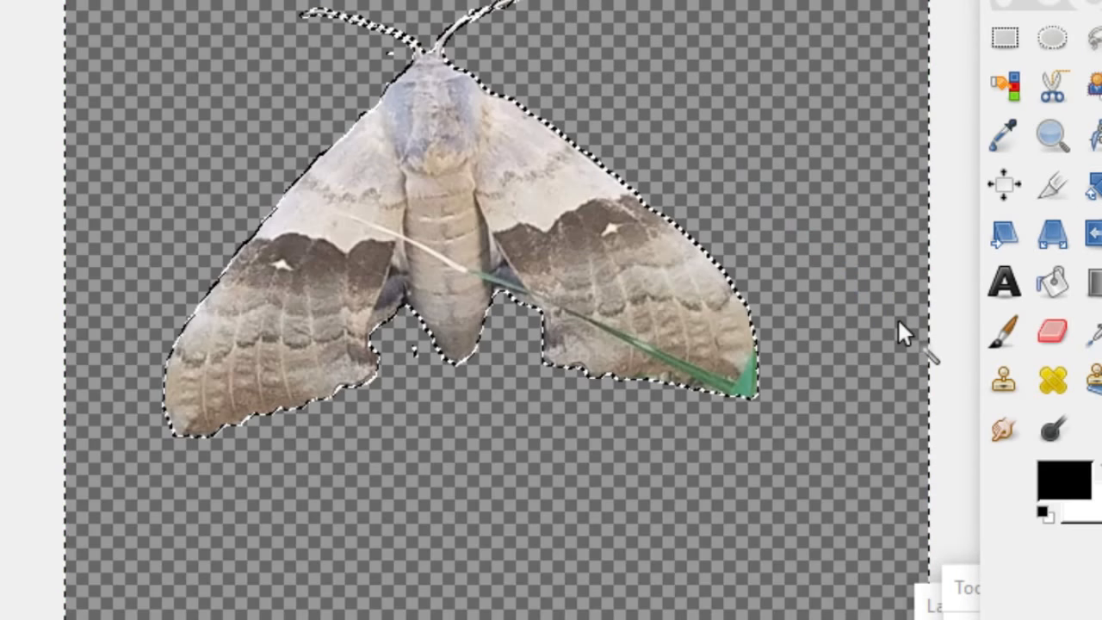
{"action": "scroll", "coordinate": [898, 335], "scroll_direction": "up", "scroll_amount": 3}
{"action": "scroll", "coordinate": [898, 338], "scroll_direction": "down", "scroll_amount": 3}
{"action": "scroll", "coordinate": [898, 337], "scroll_direction": "up", "scroll_amount": 3}
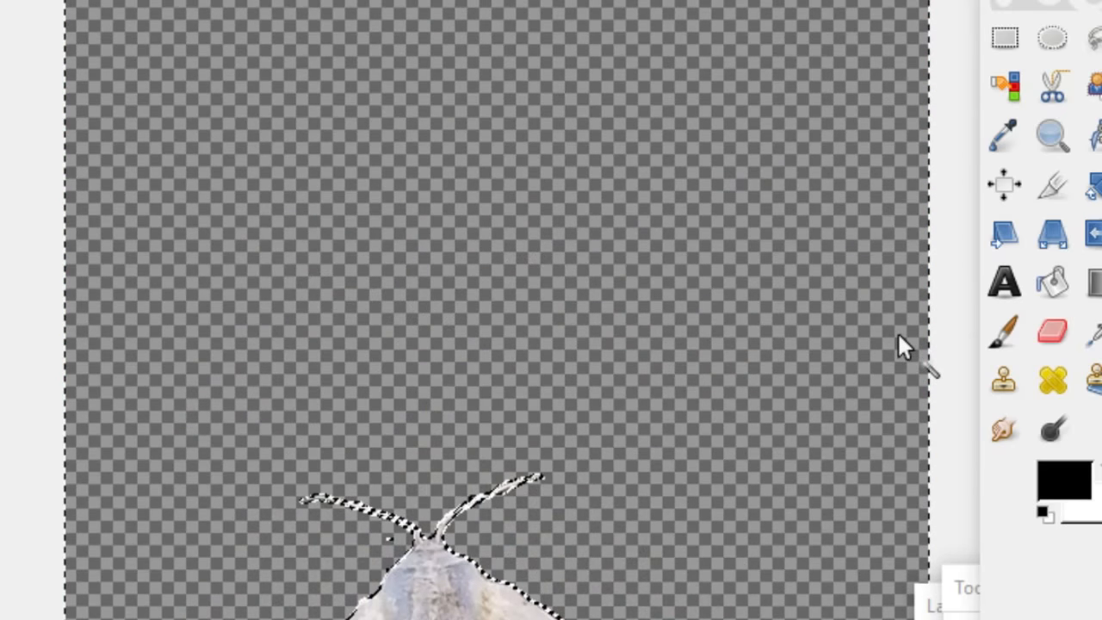
{"action": "scroll", "coordinate": [560, 388], "scroll_direction": "down", "scroll_amount": 5}
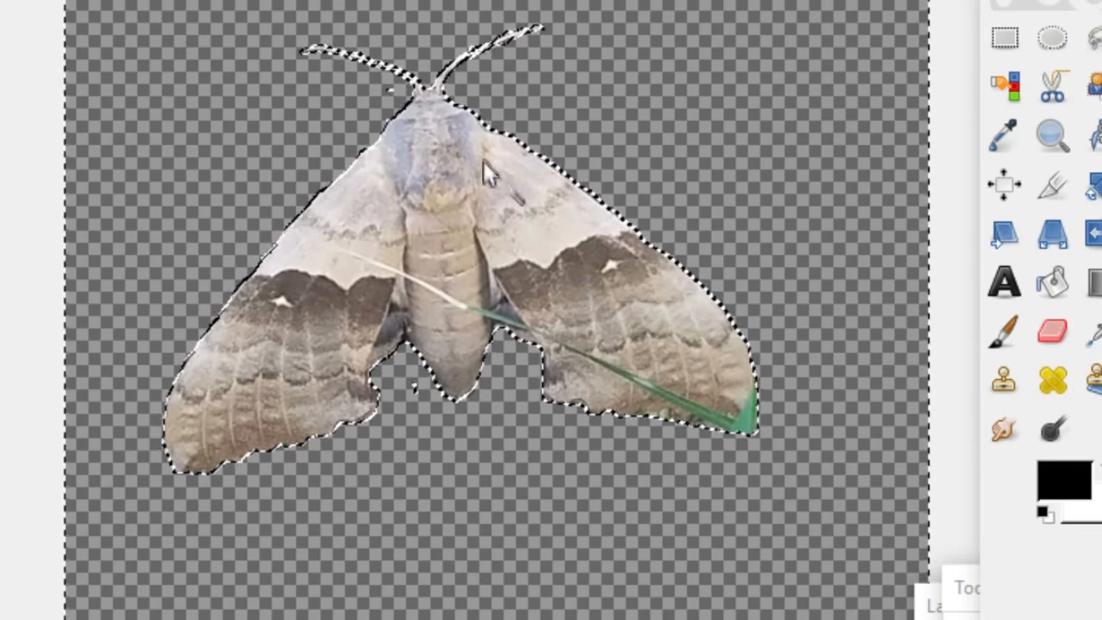
{"action": "scroll", "coordinate": [728, 420], "scroll_direction": "up", "scroll_amount": 2}
{"action": "scroll", "coordinate": [727, 421], "scroll_direction": "down", "scroll_amount": 3}
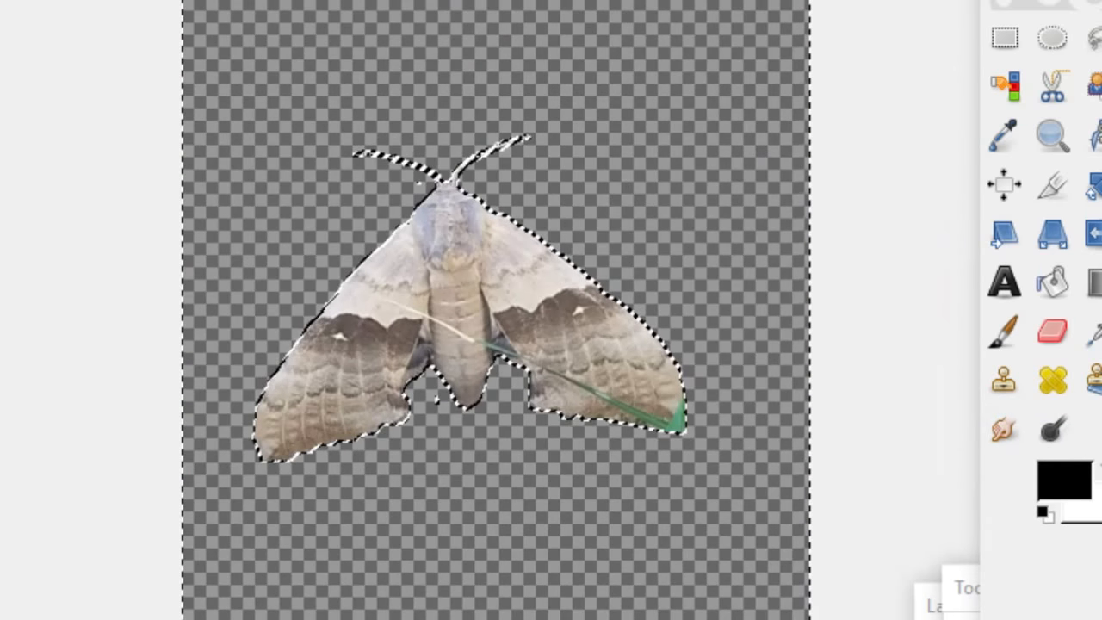
- Bring the Layers dialog into view and add a new transparent layer above the moth photo
{"action": "left_click", "coordinate": [1059, 617]}
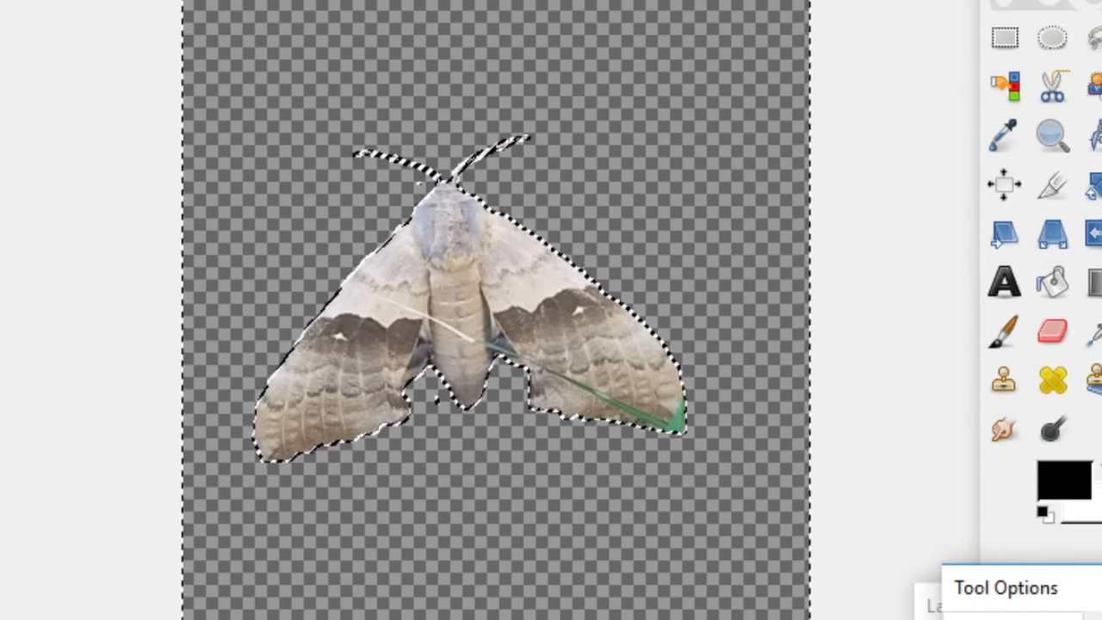
{"action": "left_click", "coordinate": [1069, 616]}
{"action": "mouse_move", "coordinate": [952, 607]}
{"action": "left_mouse_down"}
{"action": "mouse_move", "coordinate": [701, 334]}
{"action": "mouse_move", "coordinate": [792, 12]}
{"action": "left_mouse_up"}
{"action": "right_click", "coordinate": [916, 343]}
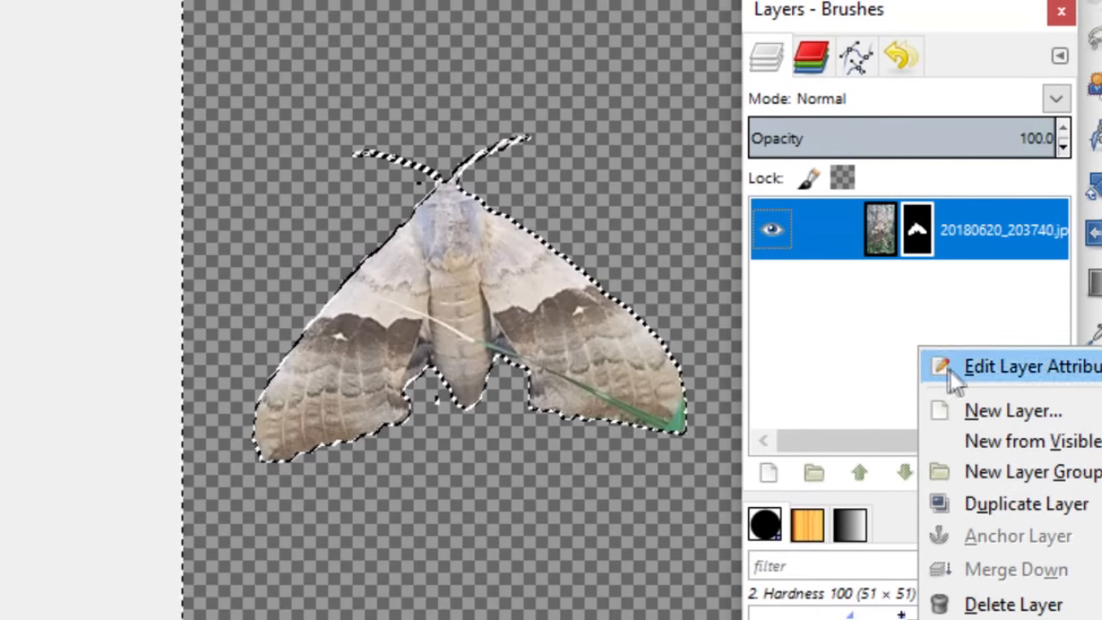
{"action": "left_click", "coordinate": [973, 409]}
{"action": "left_click", "coordinate": [1007, 618]}
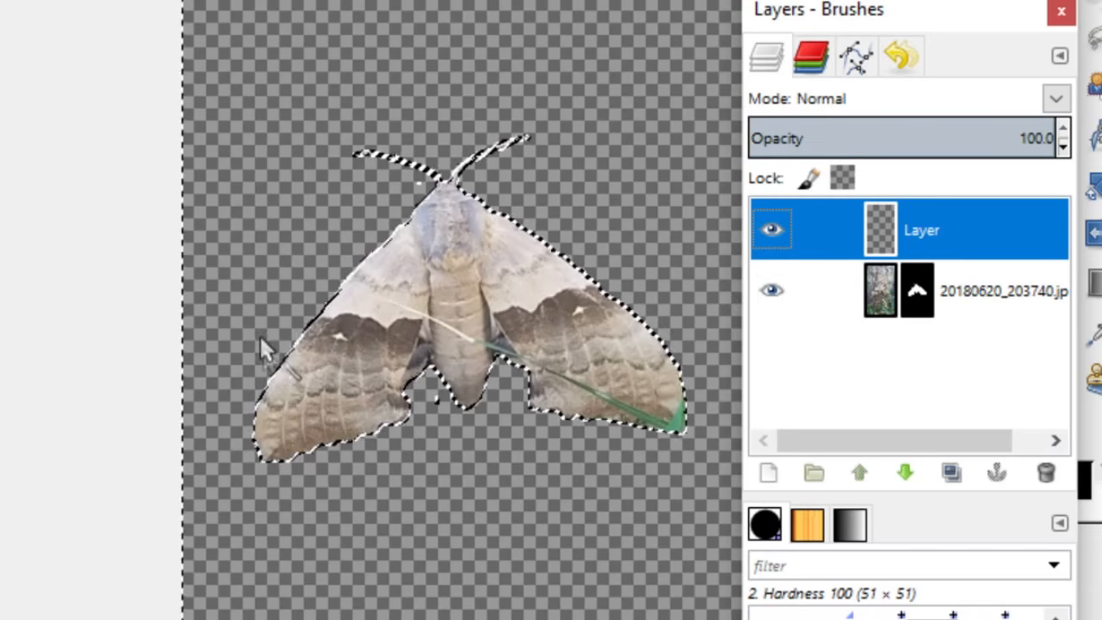
- Make the photo layer active and select the transparent background around the moth with the Fuzzy Select tool
{"action": "left_click", "coordinate": [990, 297]}
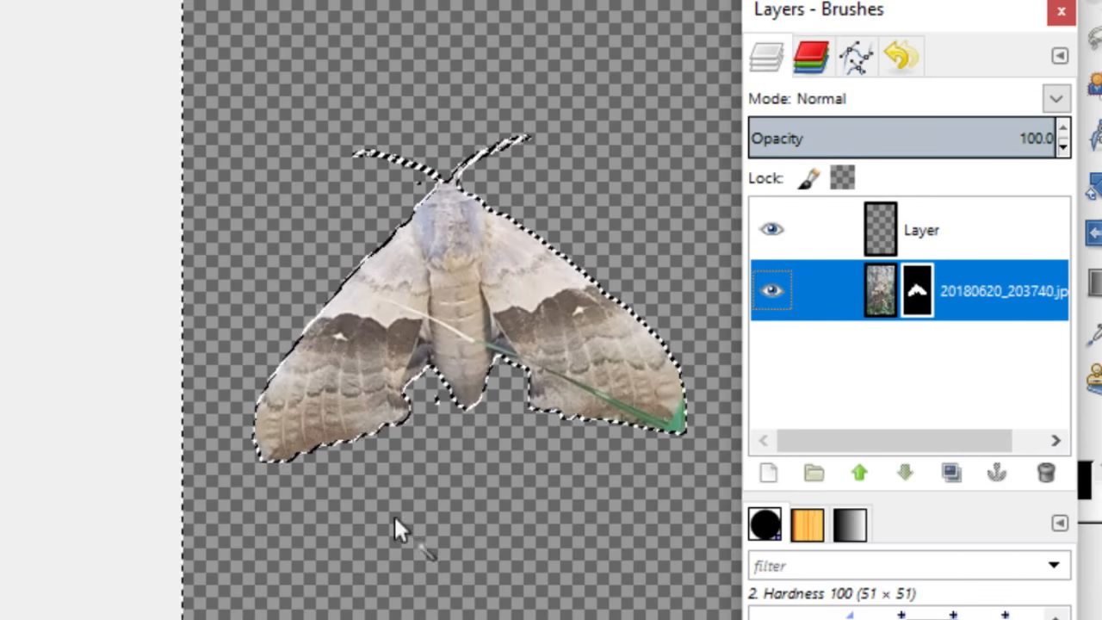
{"action": "left_click", "coordinate": [440, 518]}
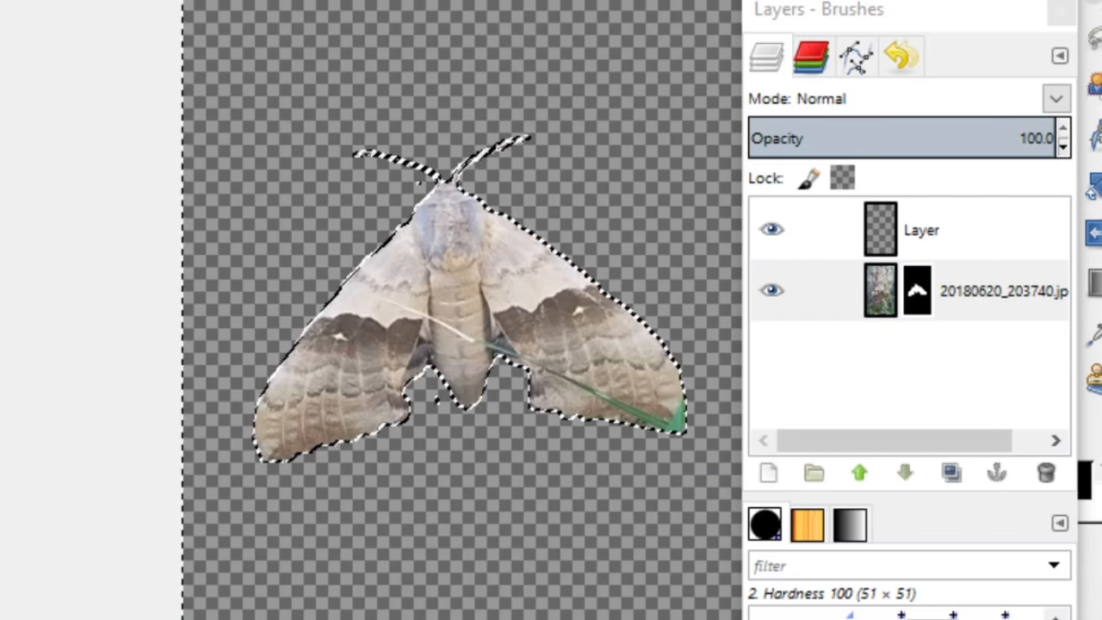
{"action": "left_click_drag", "start_coordinate": [1089, 11], "coordinate": [815, 63]}
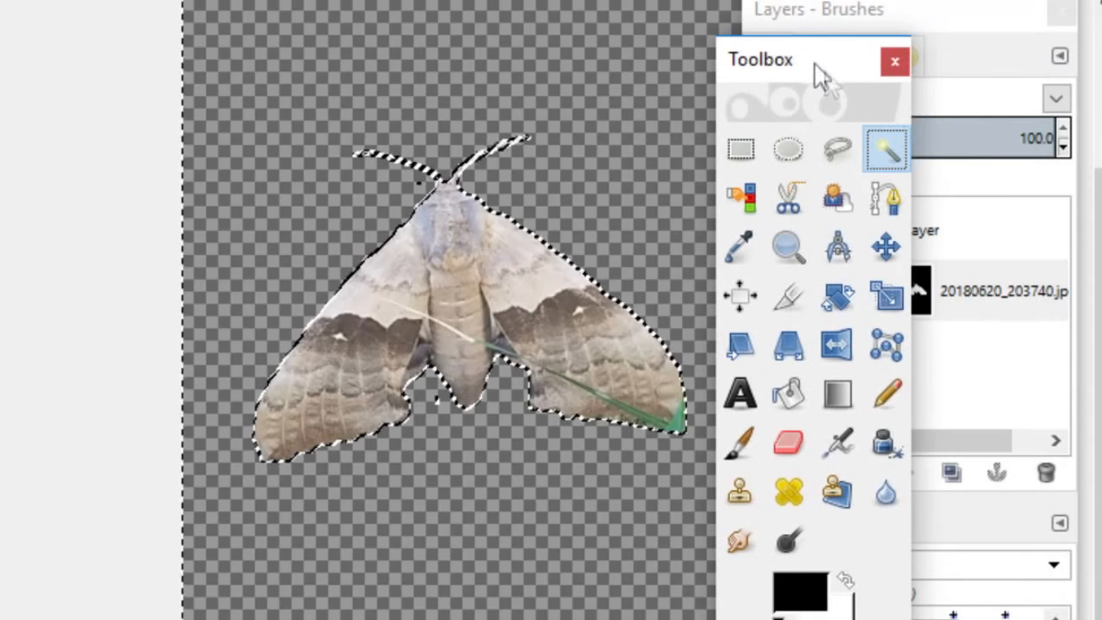
{"action": "left_click", "coordinate": [407, 577]}
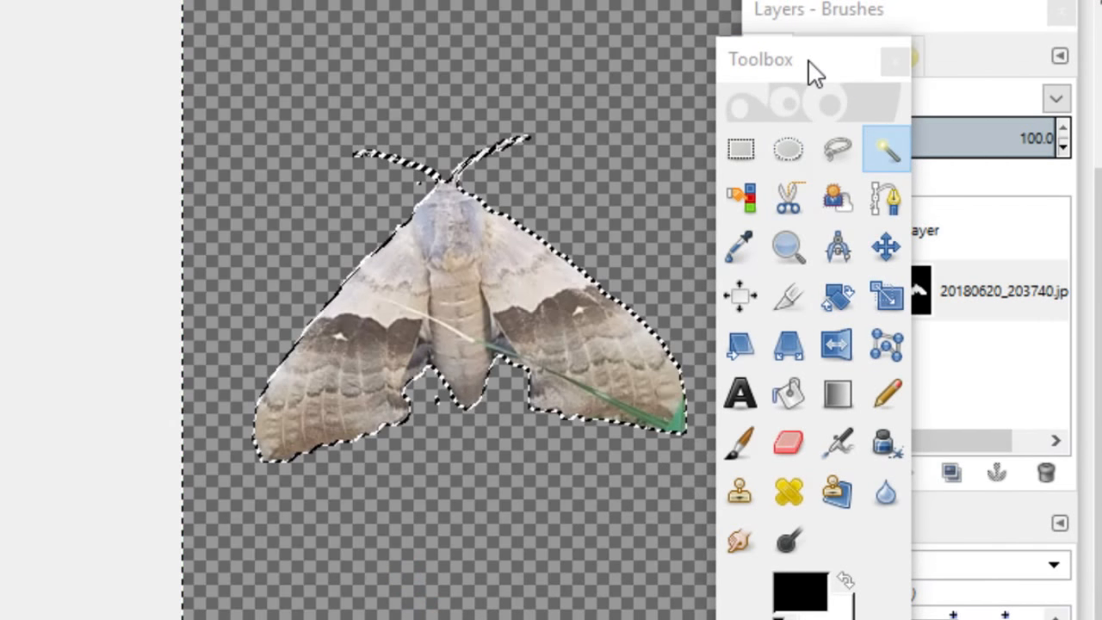
{"action": "left_click_drag", "start_coordinate": [808, 61], "coordinate": [1101, 146]}
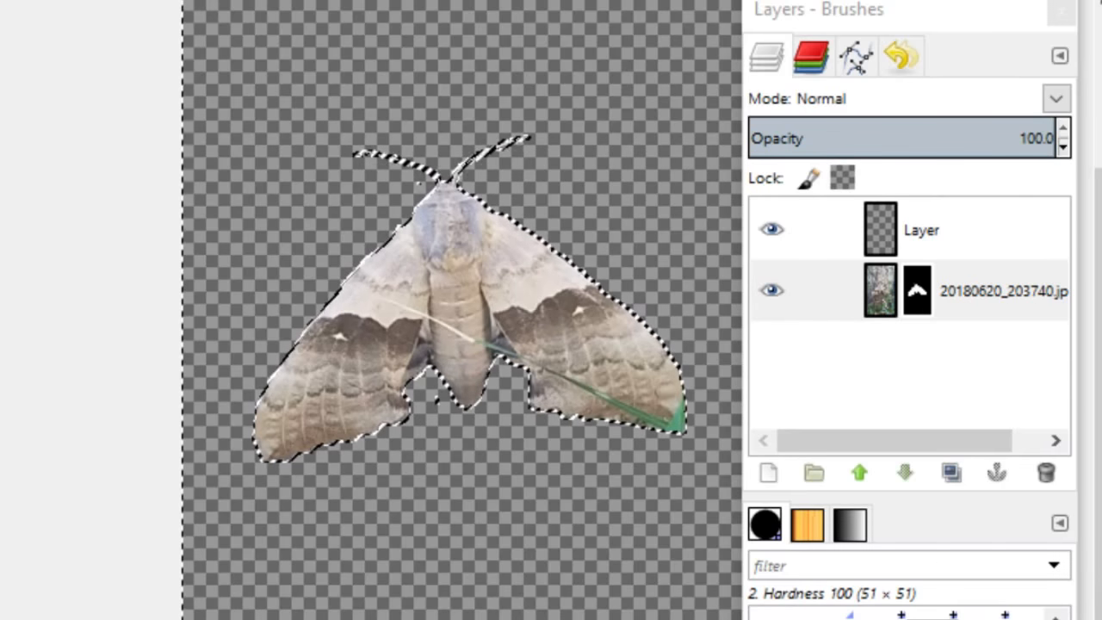
- Make the new empty layer active and invert the selection so it covers the moth
{"action": "left_click", "coordinate": [937, 246]}
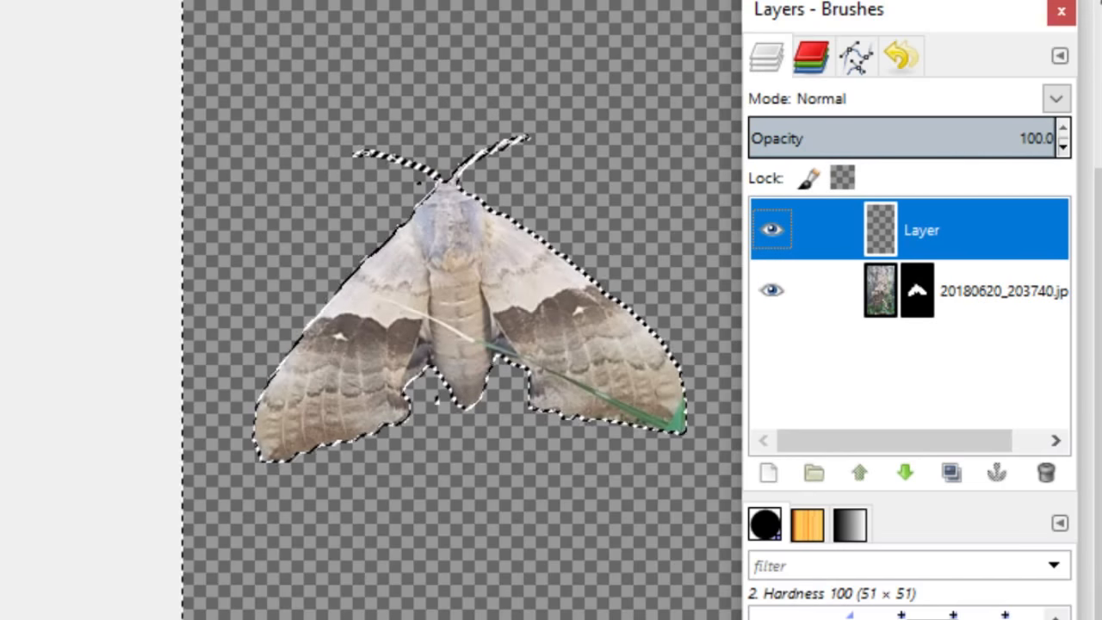
{"action": "left_click", "coordinate": [2, 2]}
{"action": "mouse_move", "coordinate": [30, 2]}
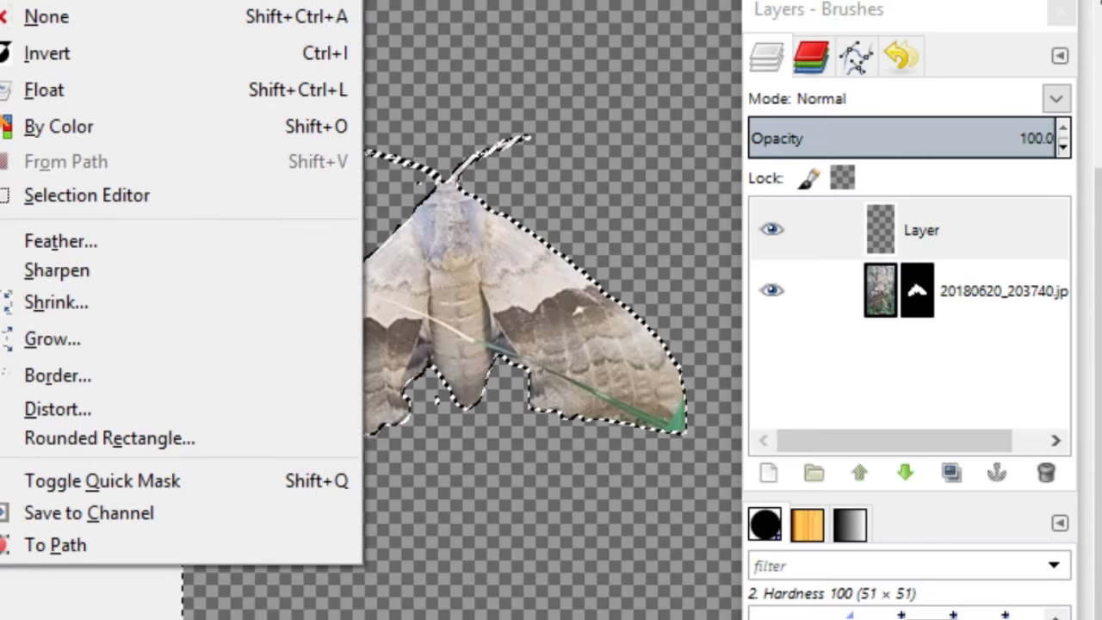
{"action": "left_click", "coordinate": [27, 48]}
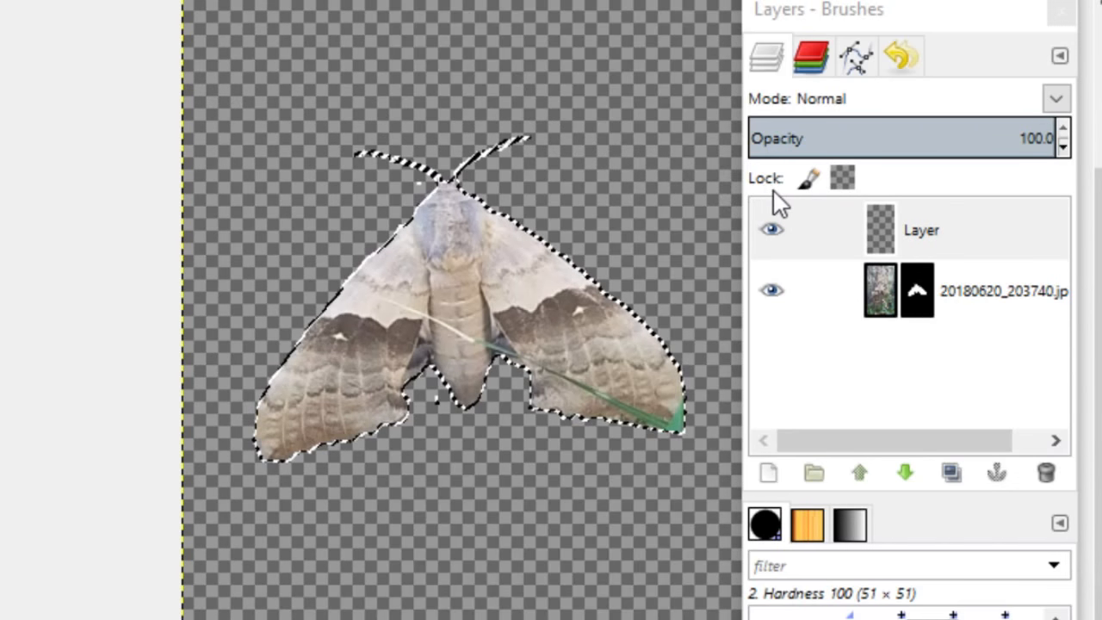
- Hide the photo layer and fill the moth-shaped selection with black on the new layer using Bucket Fill
{"action": "left_click", "coordinate": [772, 290]}
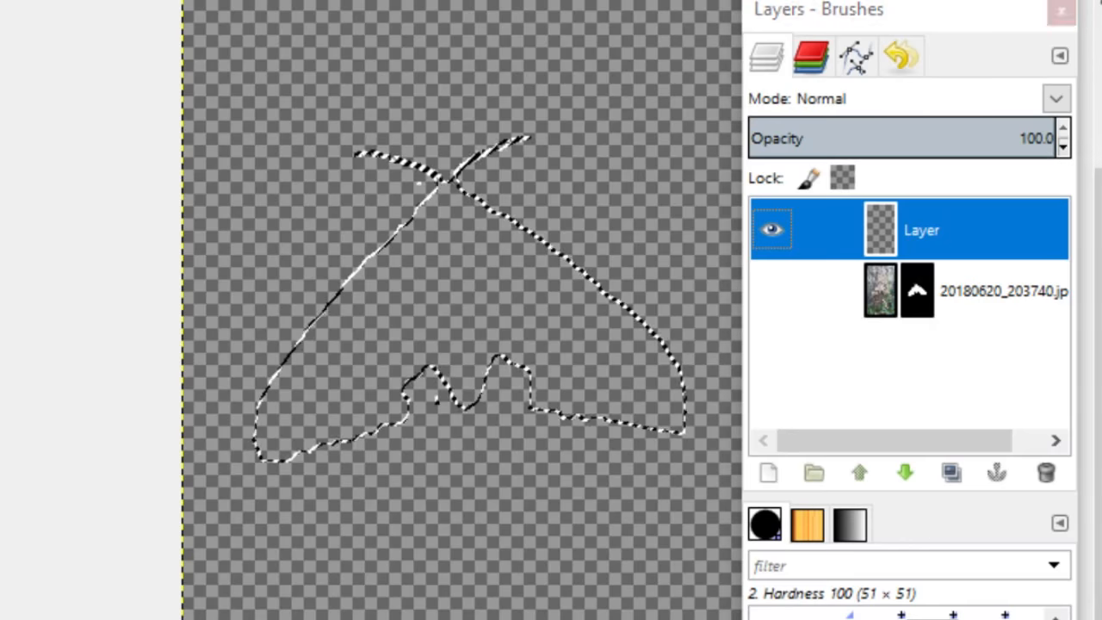
{"action": "key", "text": "ctrl+b"}
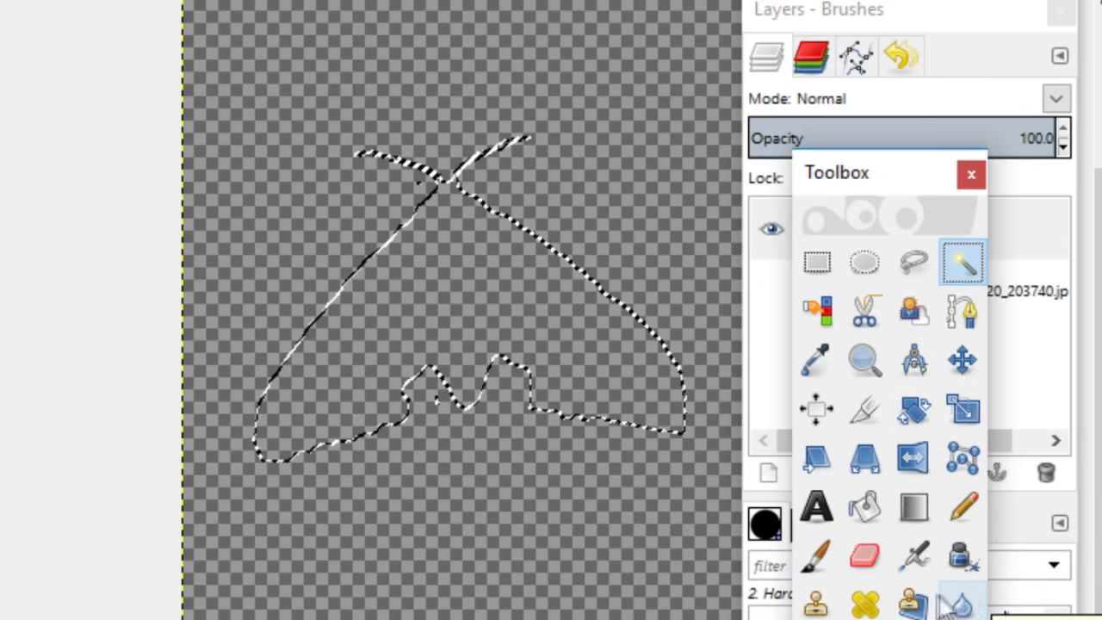
{"action": "left_click", "coordinate": [859, 510]}
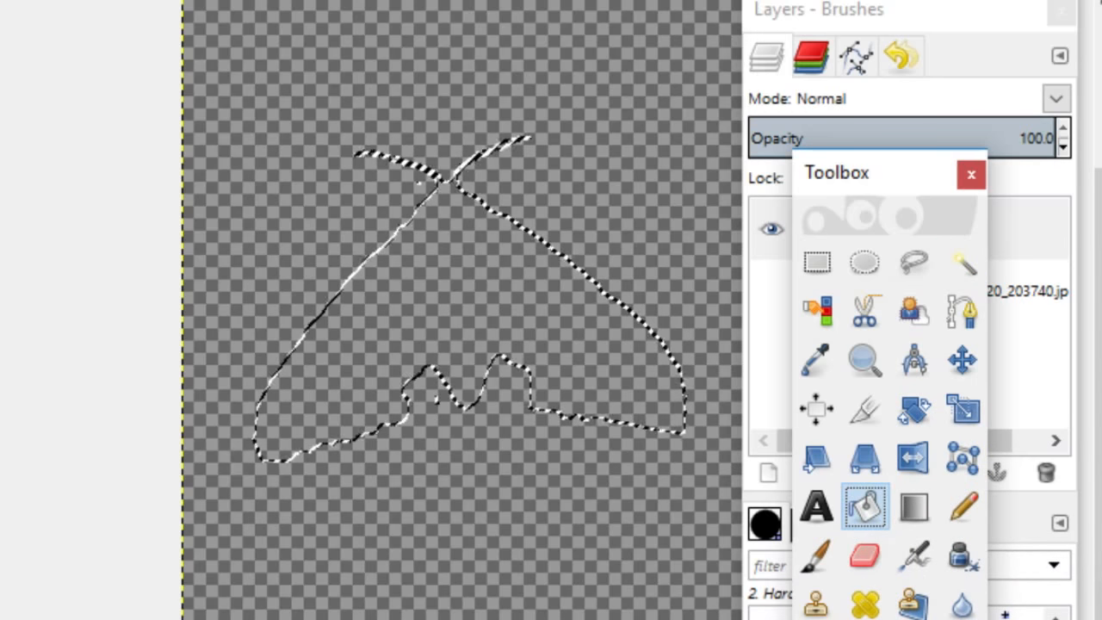
{"action": "left_click", "coordinate": [463, 276]}
{"action": "left_click", "coordinate": [488, 370]}
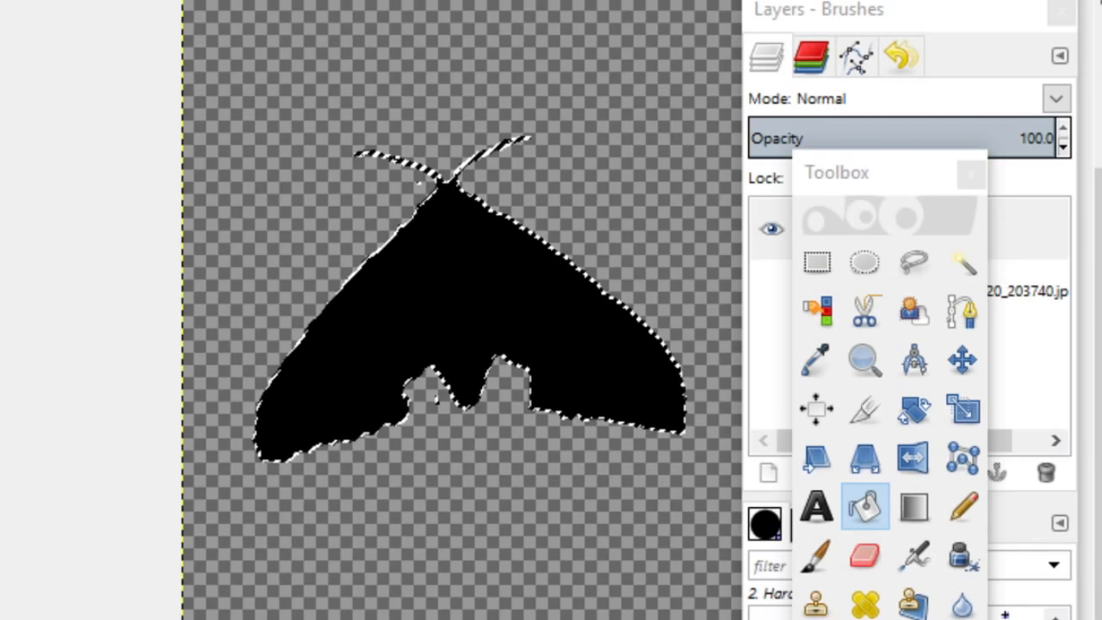
- Show the photo layer instead of the black silhouette layer and apply the photo's layer mask
{"action": "left_click", "coordinate": [774, 314]}
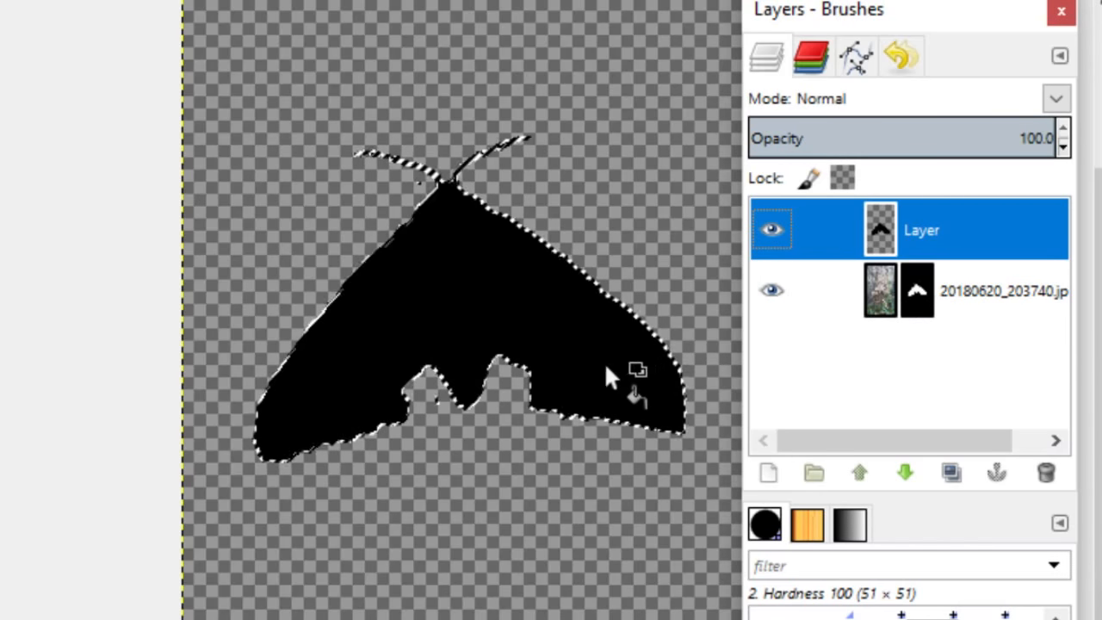
{"action": "left_click", "coordinate": [774, 230]}
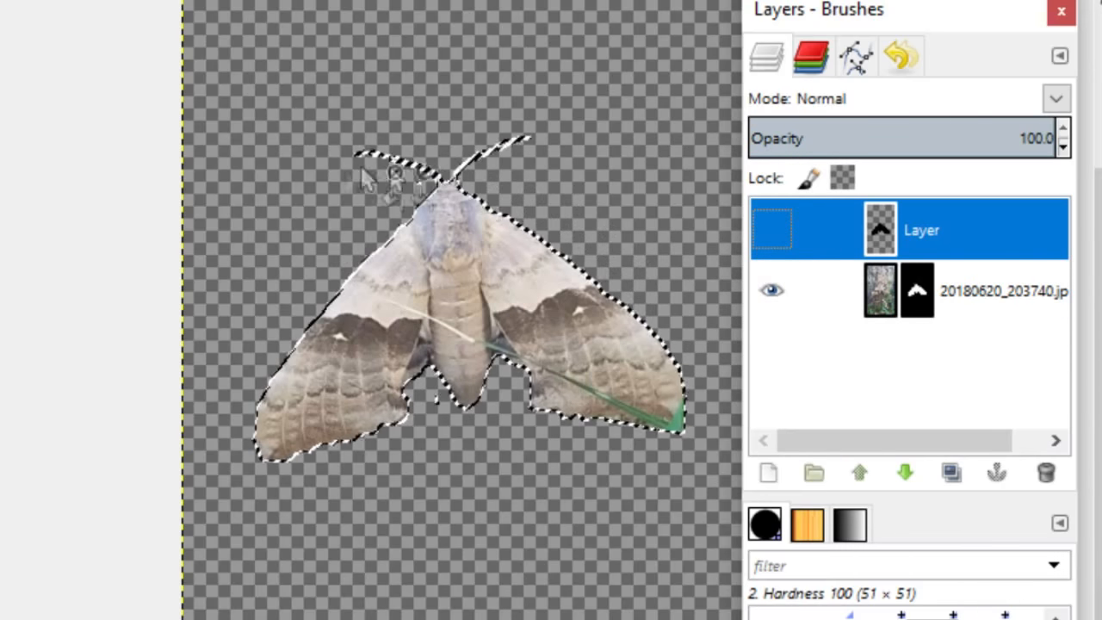
{"action": "right_click", "coordinate": [1000, 291]}
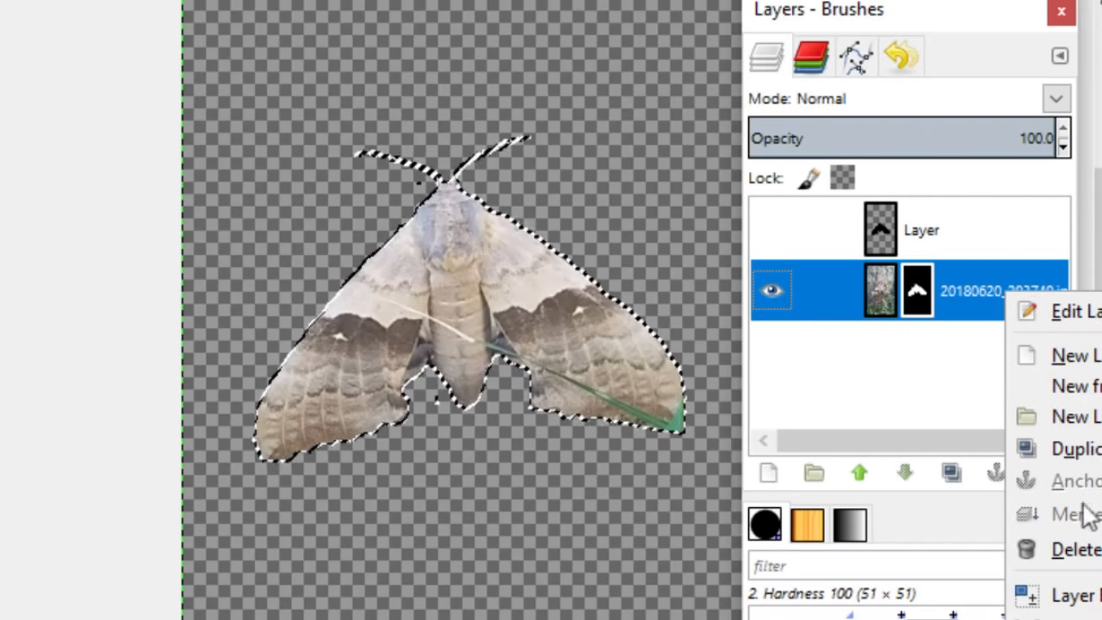
{"action": "left_click", "coordinate": [1068, 619]}
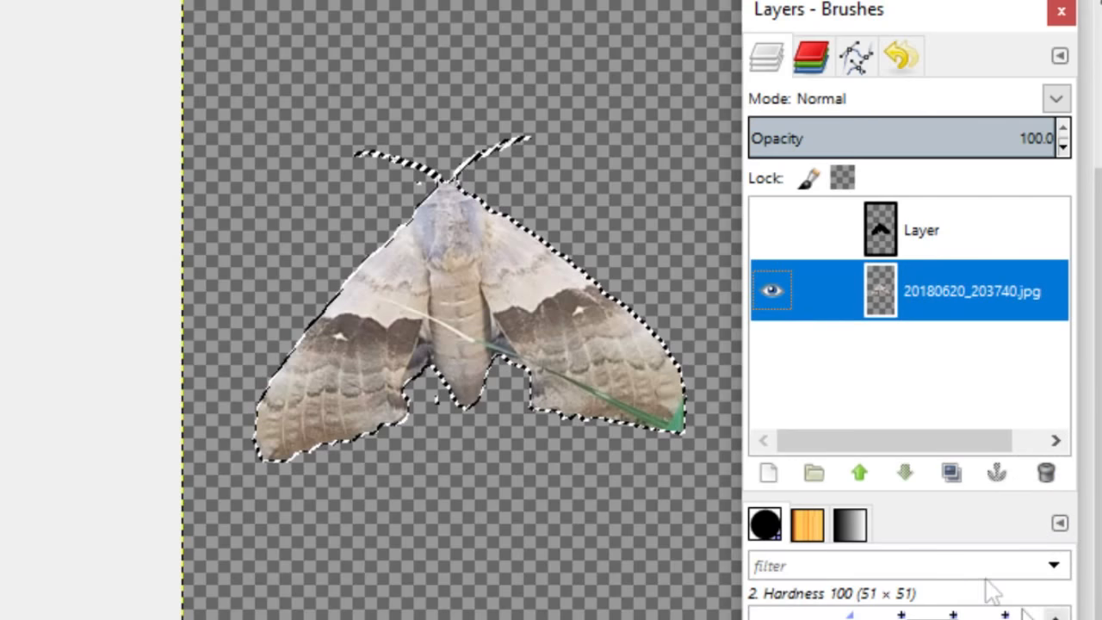
{"action": "left_click", "coordinate": [512, 504]}
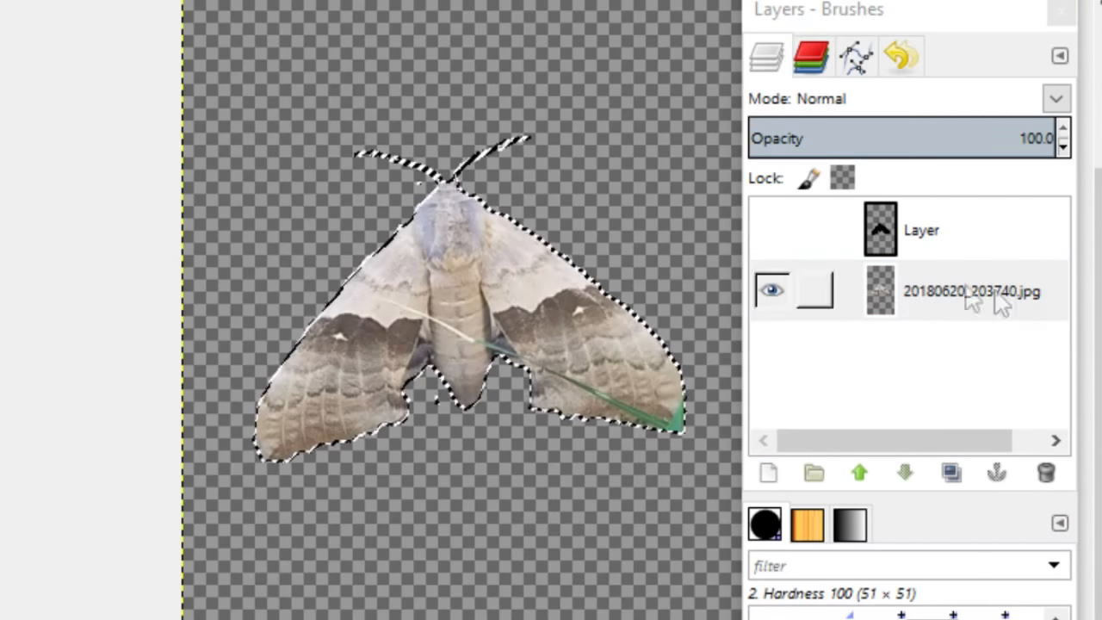